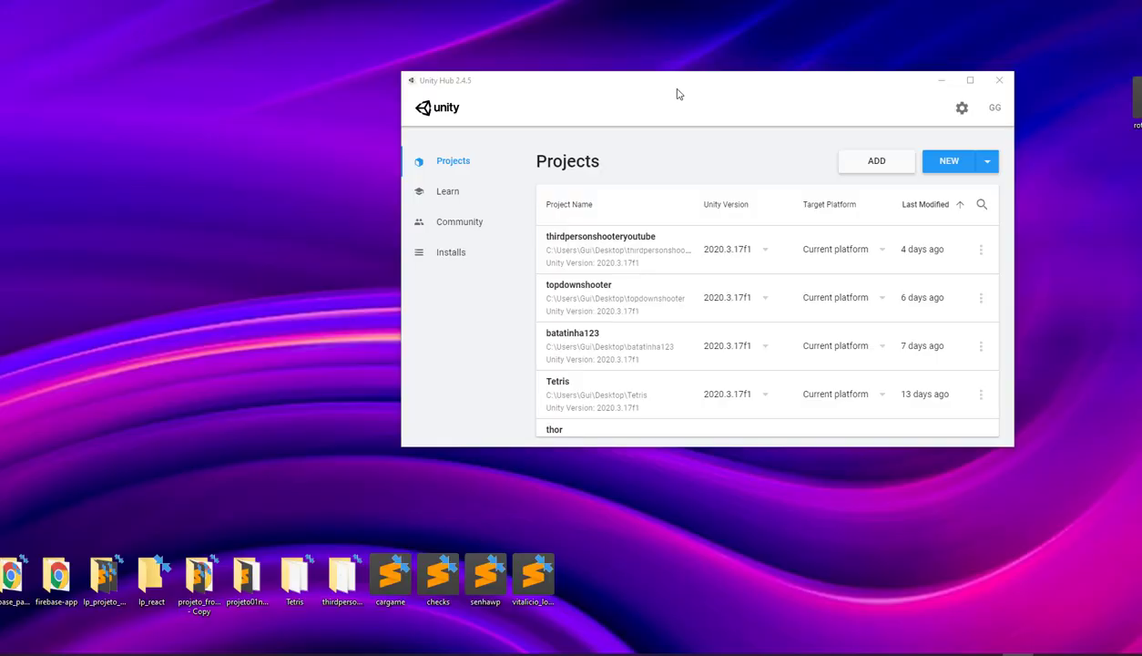
# Reposition the Unity Hub window and start a new project
pyautogui.moveTo(676, 92); pyautogui.dragTo(641, 92)
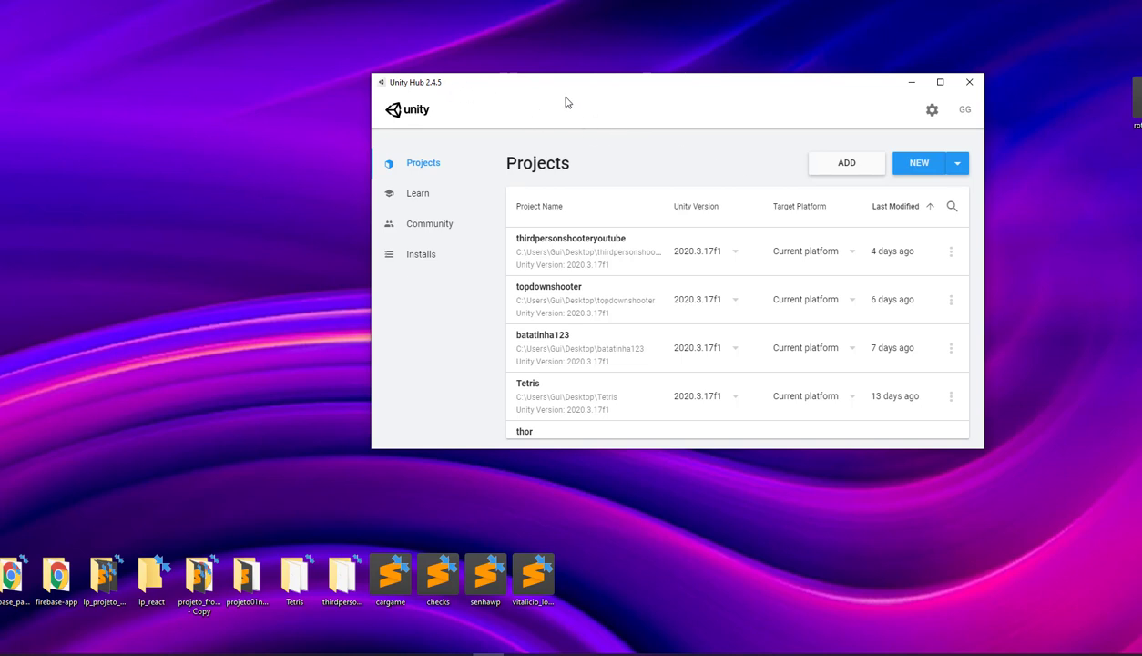
pyautogui.moveTo(611, 84); pyautogui.dragTo(491, 105)
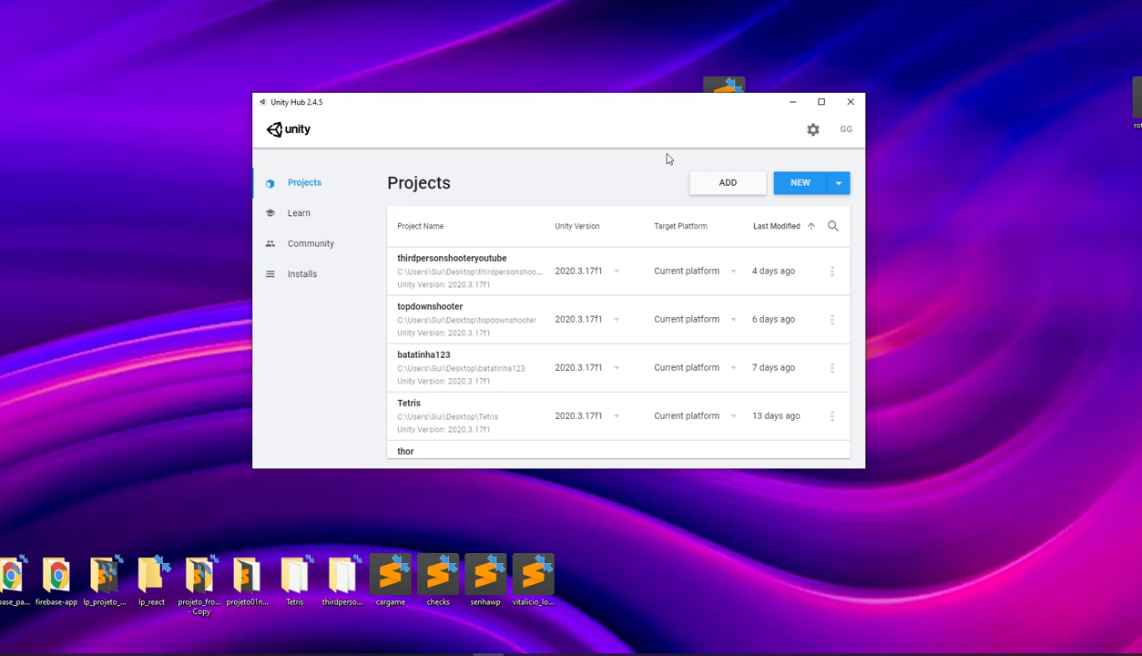
pyautogui.click(795, 183)
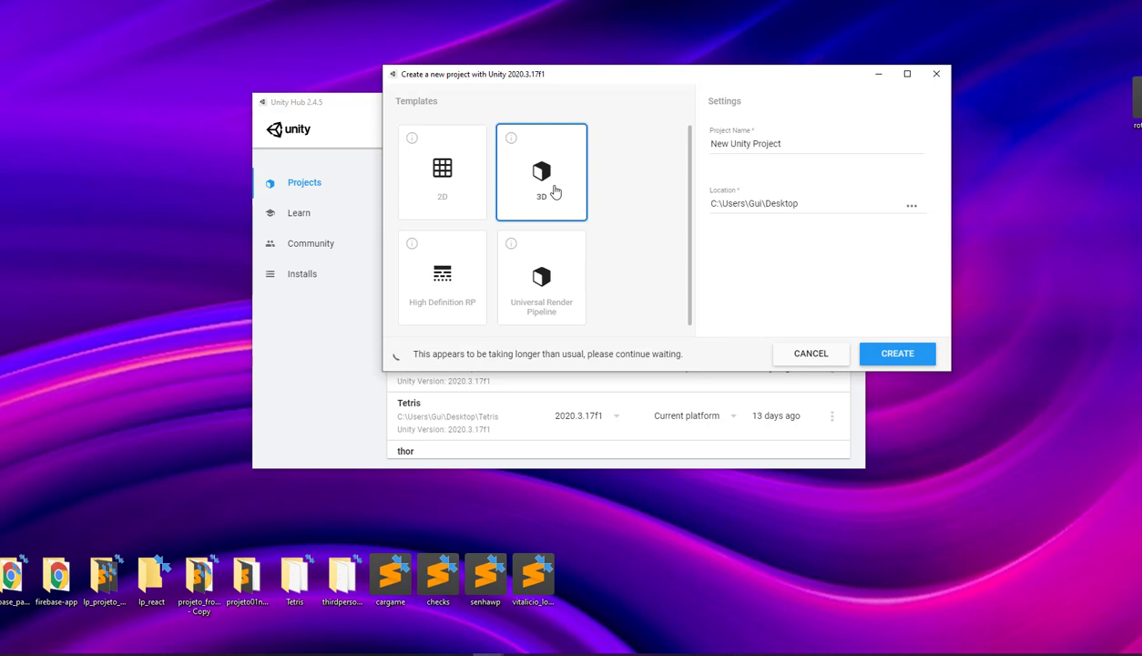
# Name the 3D project tutorialyoutube and create it
pyautogui.tripleClick(747, 146)
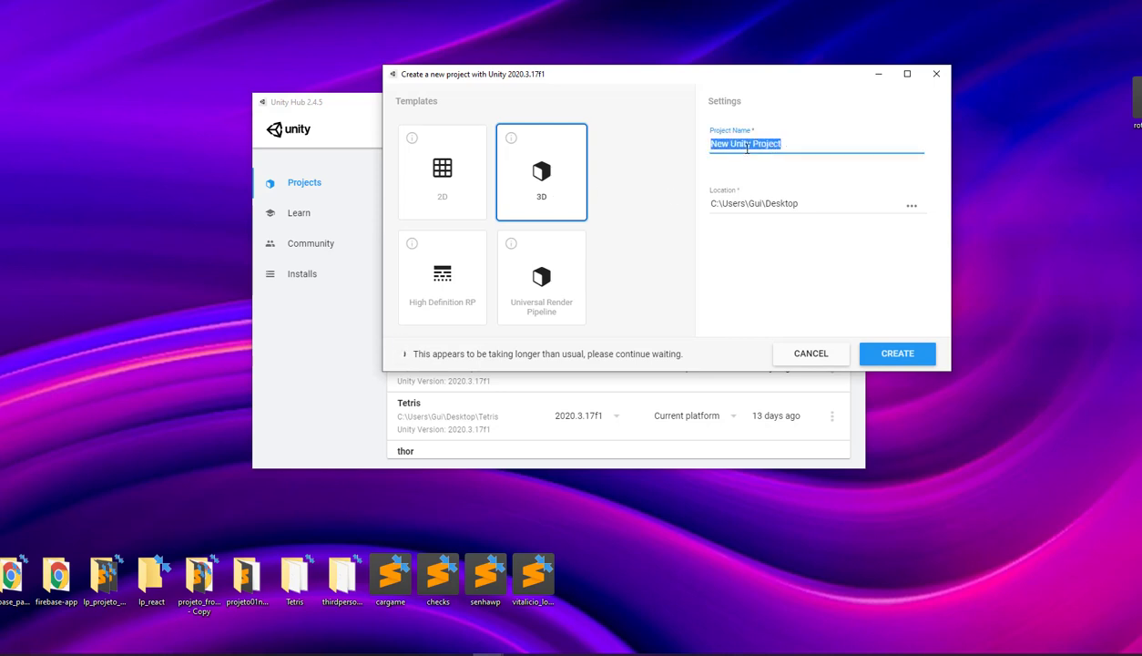
pyautogui.write('TUTORIAL')
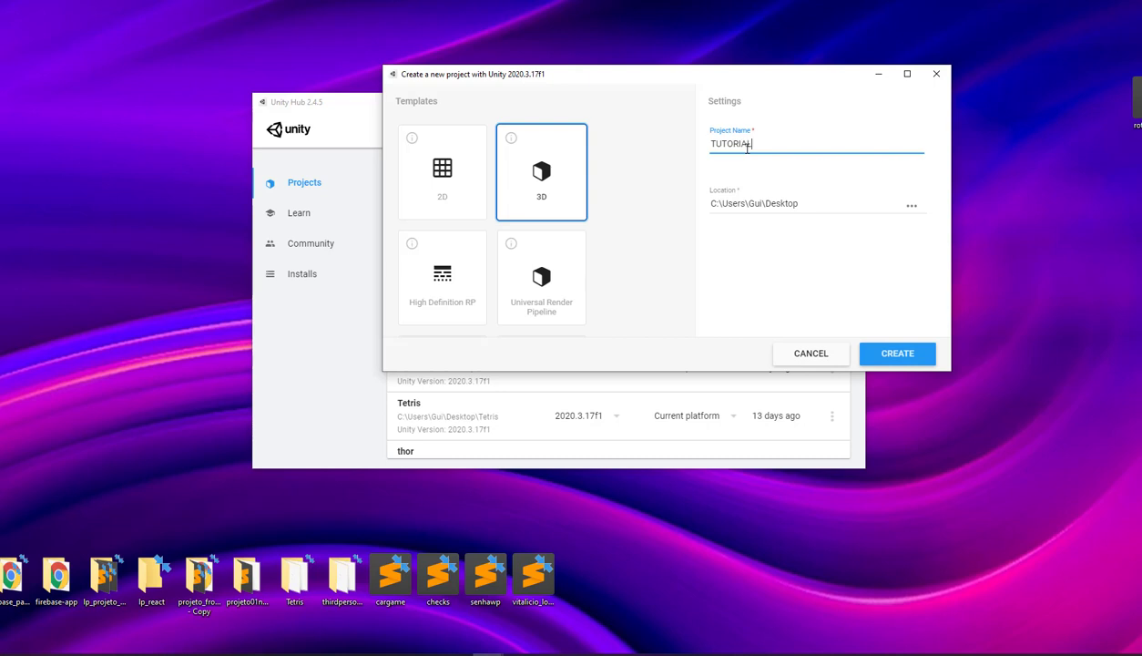
pyautogui.press('BackSpace')
pyautogui.press('BackSpace')
pyautogui.press('BackSpace')
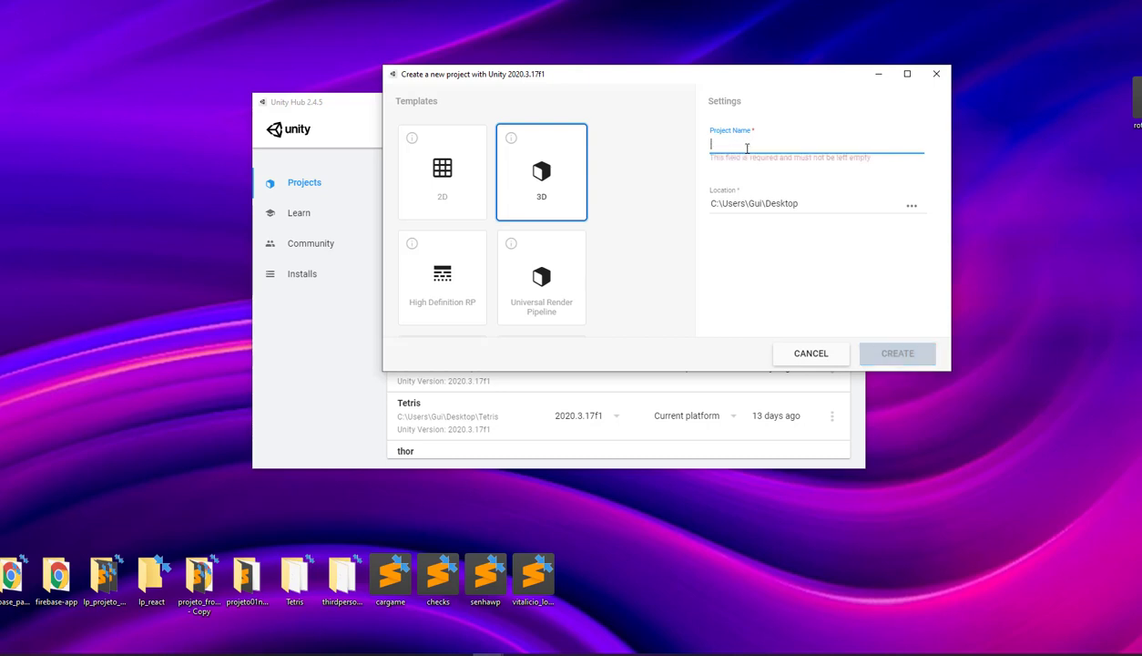
pyautogui.write('turo')
pyautogui.press('BackSpace')
pyautogui.write('torial')
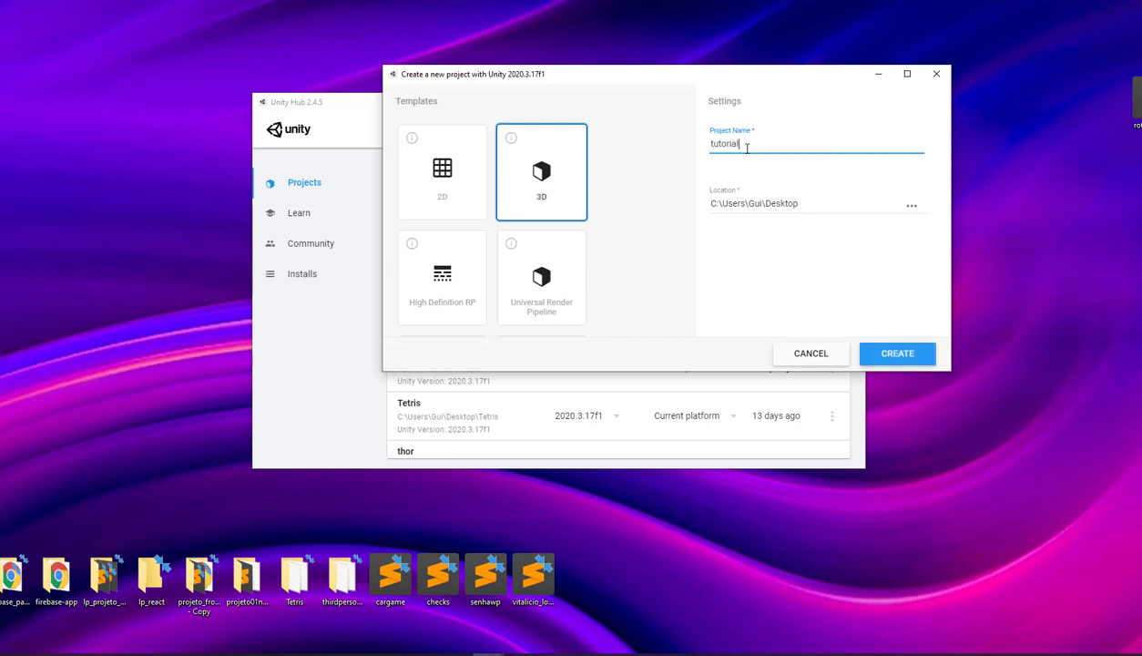
pyautogui.write('yo')
pyautogui.write('ou')
pyautogui.write('tube')
pyautogui.click(888, 352)
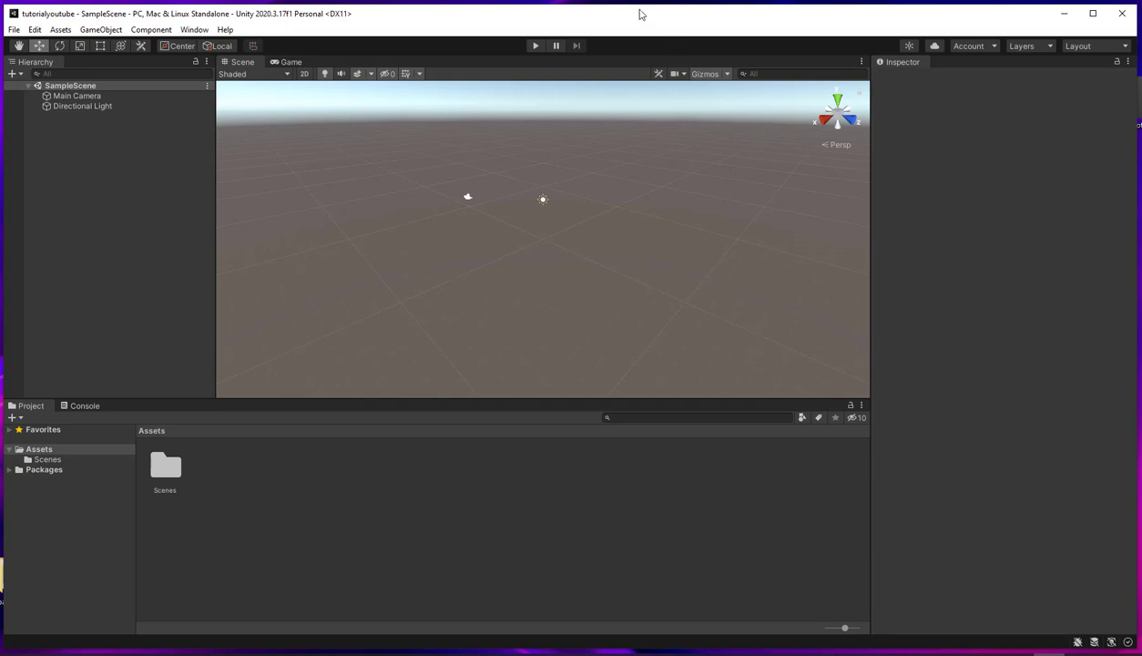
# Maximize the Unity editor window showing the tutorialyoutube project
pyautogui.doubleClick(628, 11)
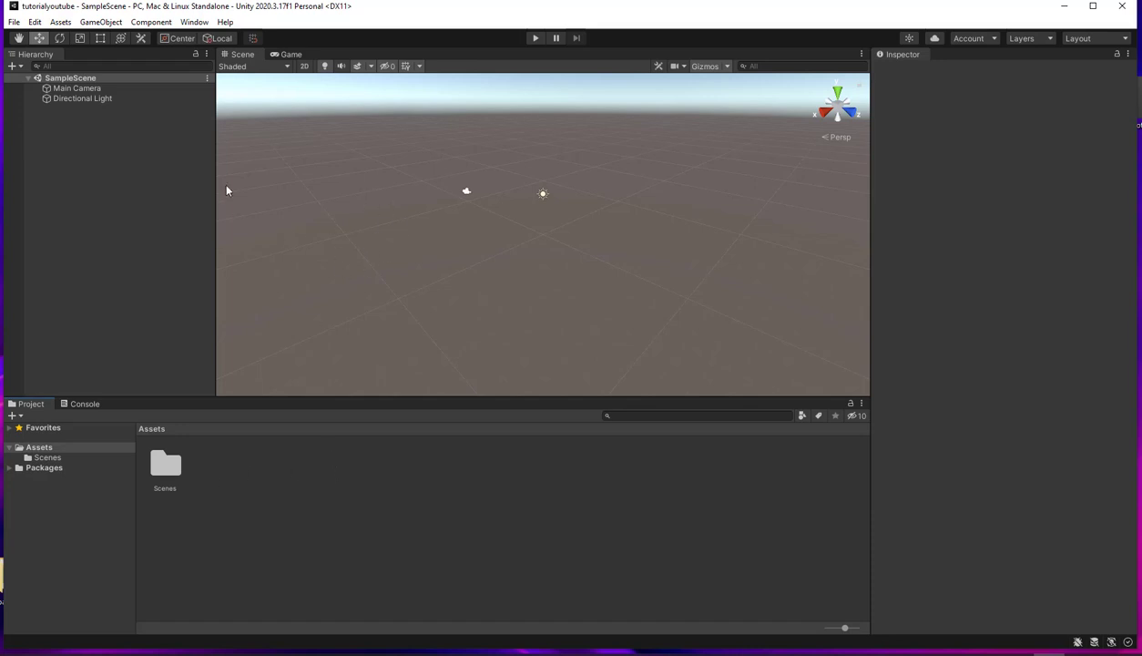
# Switch to the 2 by 3 layout with a one-column Project panel, expanding SampleScene
pyautogui.click(1093, 38)
pyautogui.click(1060, 51)
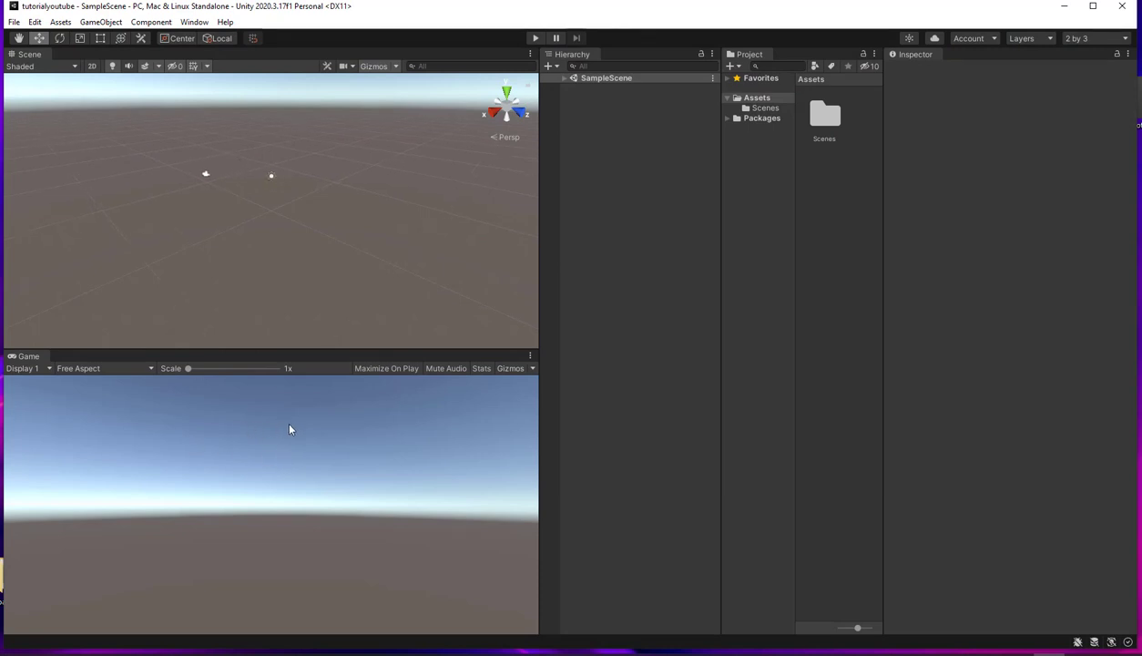
pyautogui.click(874, 55)
pyautogui.click(889, 68)
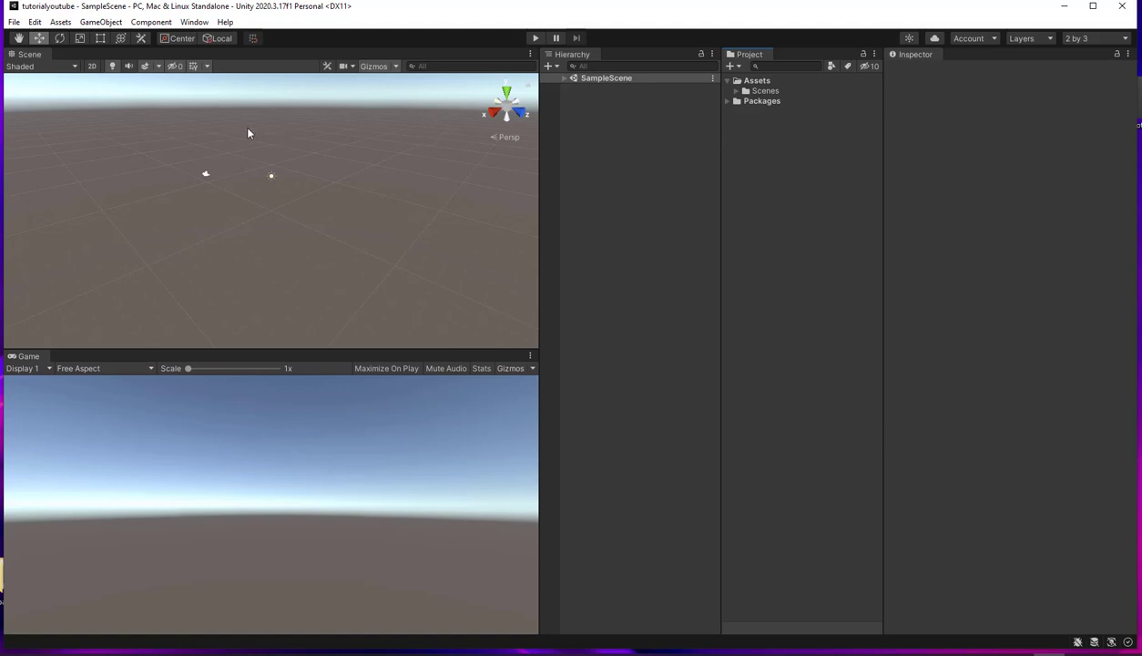
pyautogui.click(564, 78)
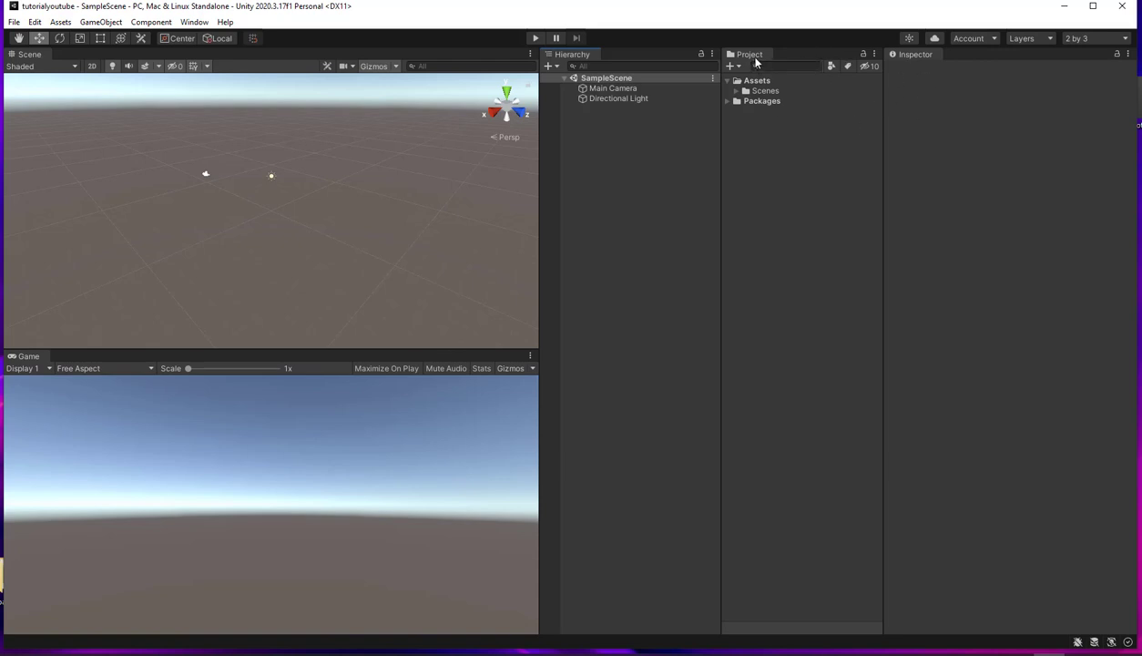
# Re-dock the Project panel, then reapply the 2 by 3 layout and one-column view
pyautogui.moveTo(753, 55)
pyautogui.mouseDown()
pyautogui.moveTo(677, 61)
pyautogui.moveTo(797, 62)
pyautogui.moveTo(678, 57)
pyautogui.mouseUp()
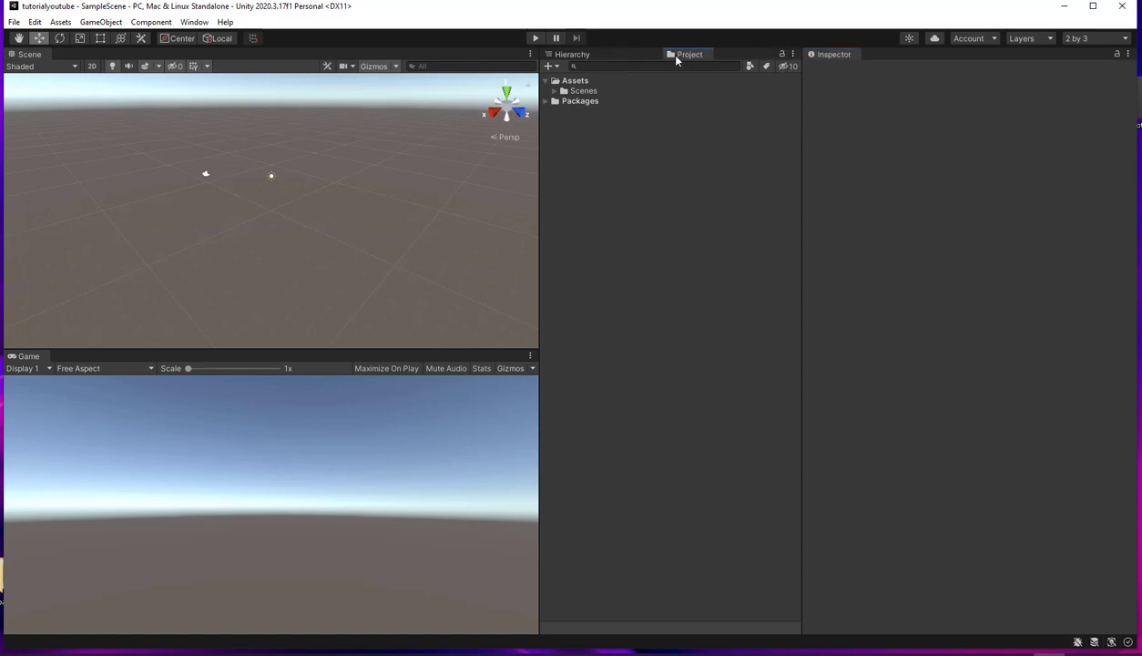
pyautogui.click(1076, 40)
pyautogui.click(1084, 55)
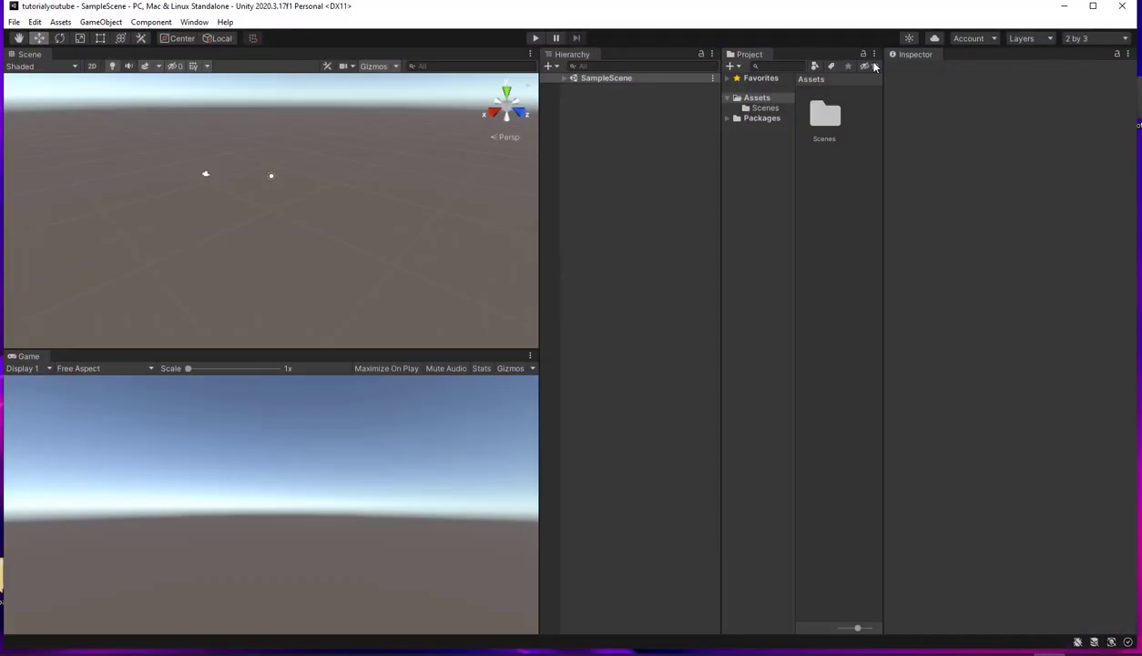
pyautogui.click(875, 55)
pyautogui.click(921, 68)
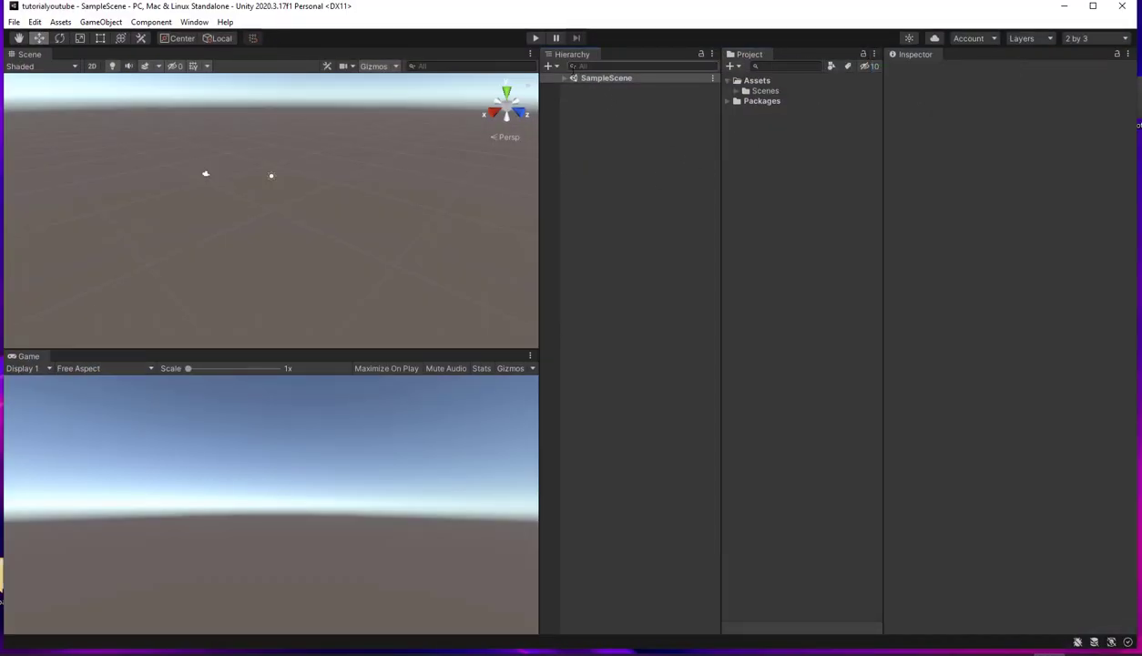
pyautogui.click(564, 78)
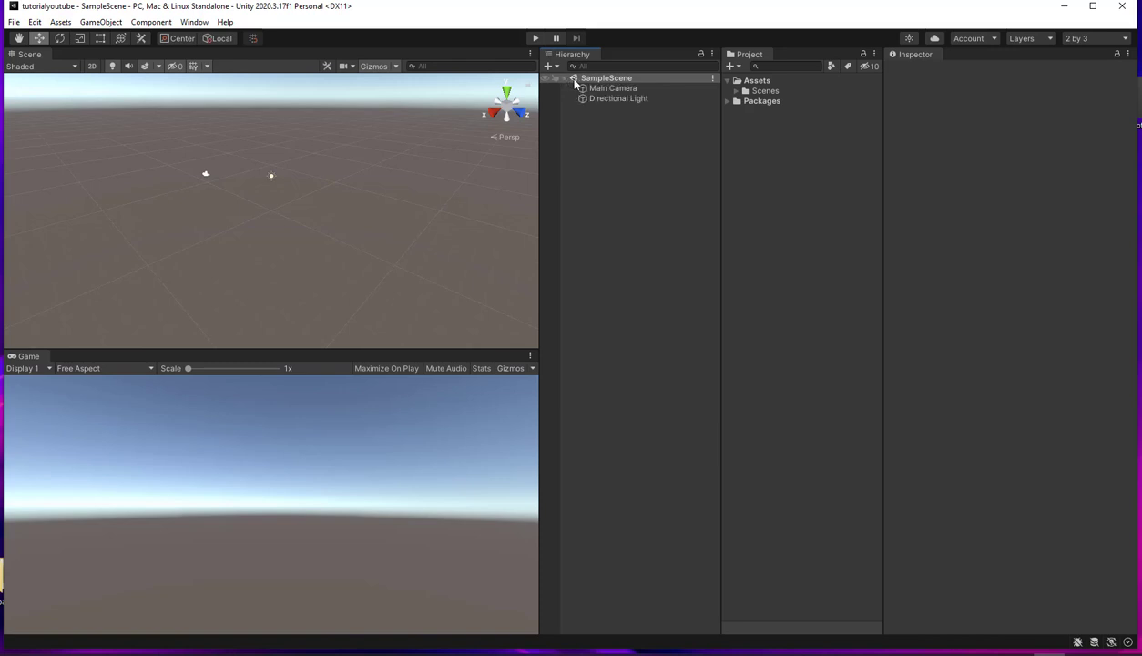
pyautogui.click(602, 89)
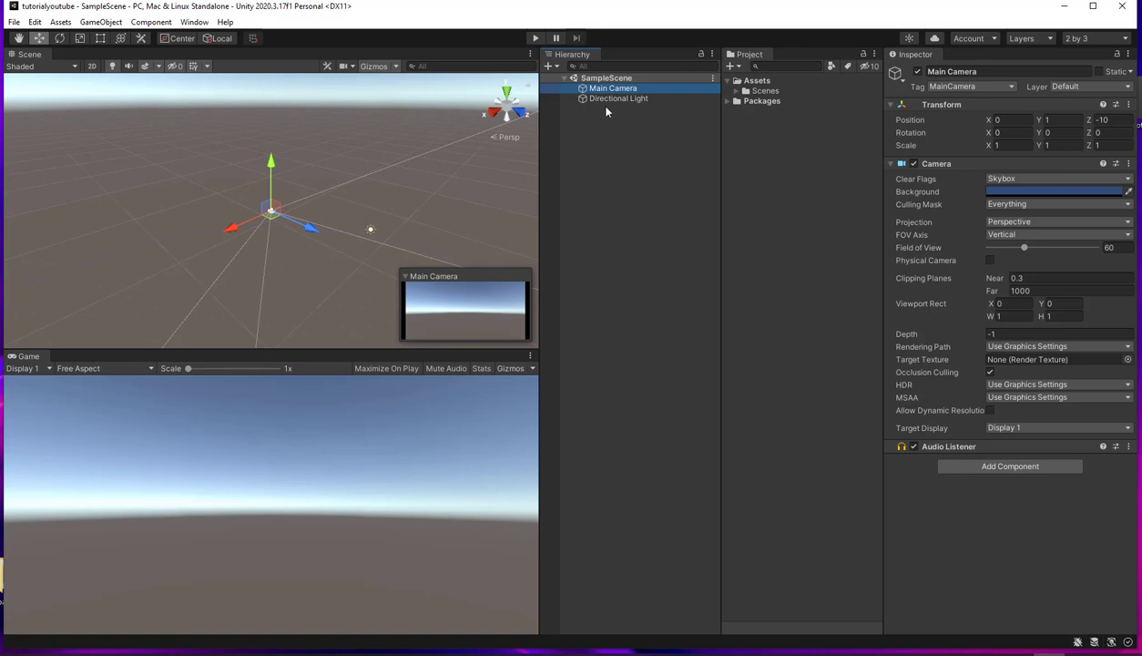
pyautogui.click(608, 99)
pyautogui.click(628, 142)
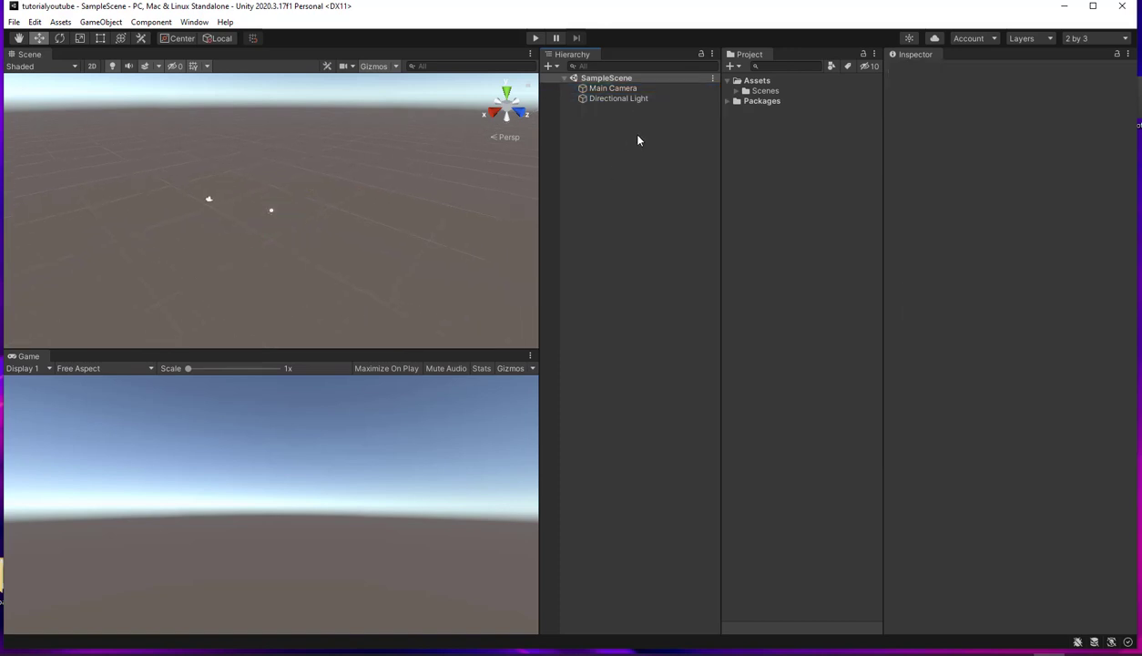
pyautogui.click(606, 97)
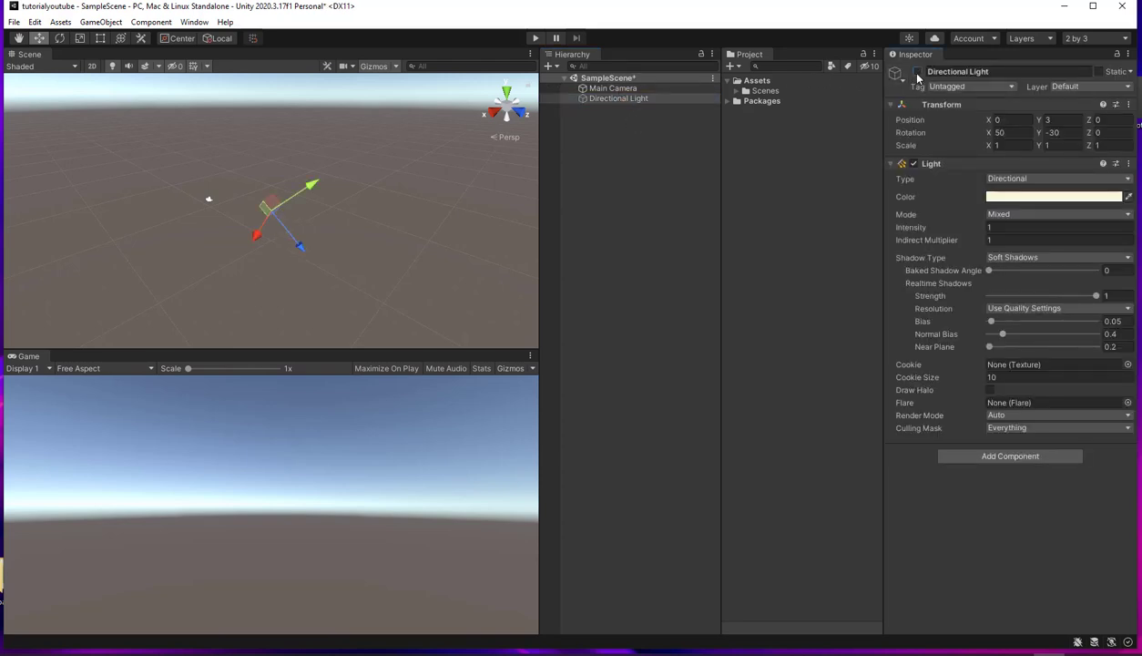
pyautogui.click(917, 72)
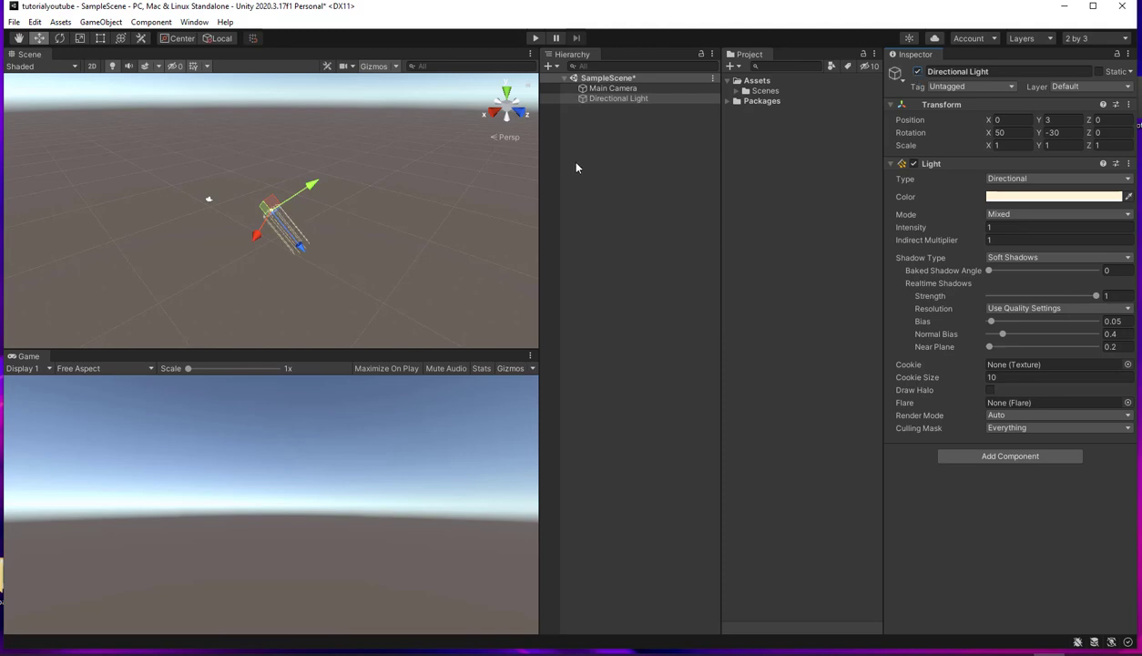
pyautogui.click(622, 184)
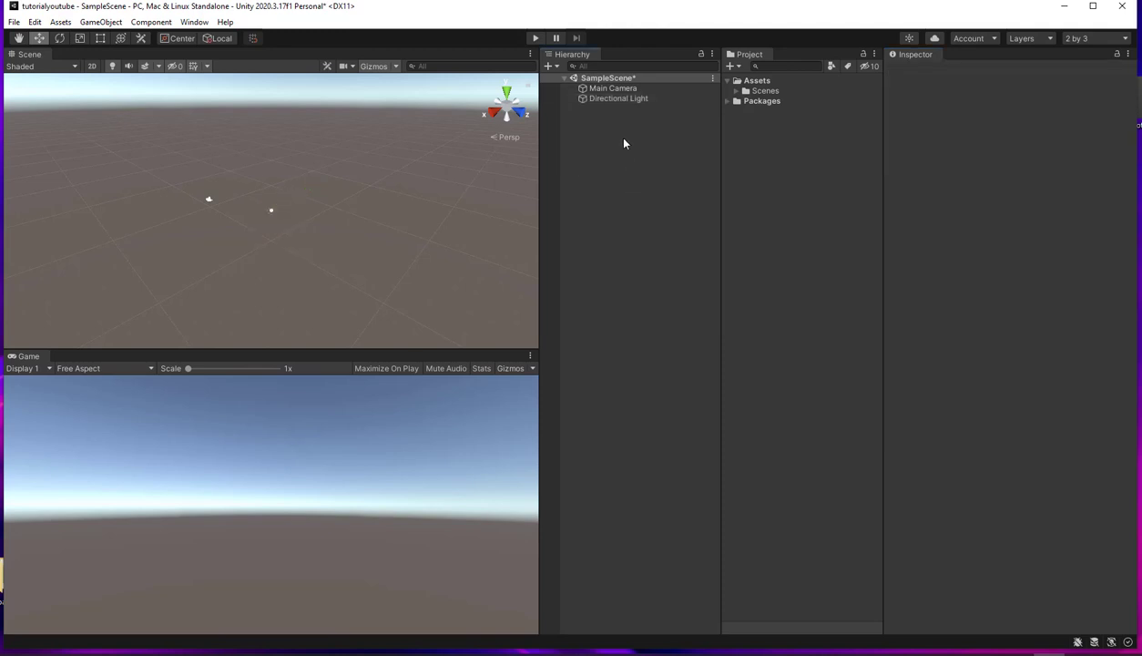
# Add a cube named Chao and shift it along Z to 0.23
pyautogui.rightClick(606, 116)
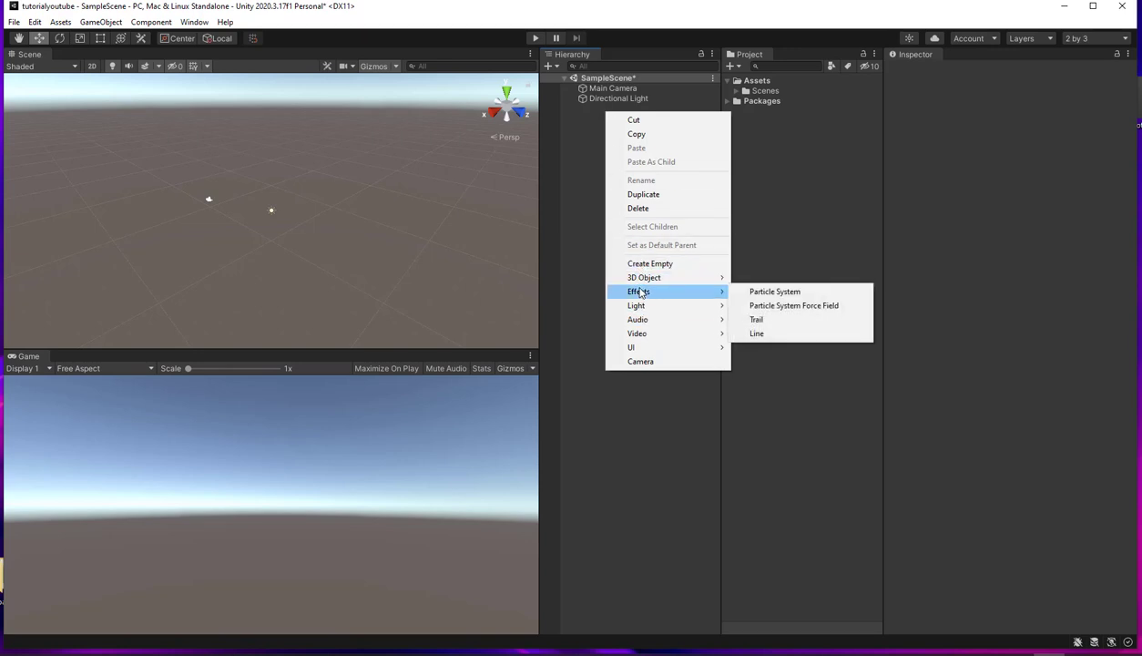
pyautogui.moveTo(643, 277)
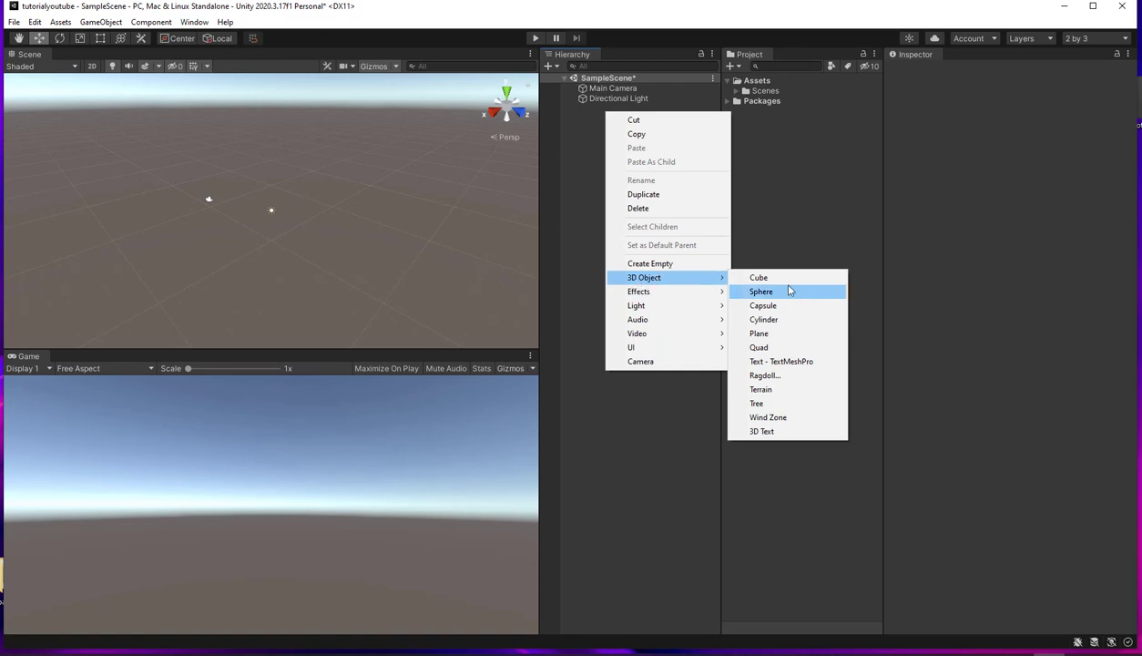
pyautogui.moveTo(657, 349)
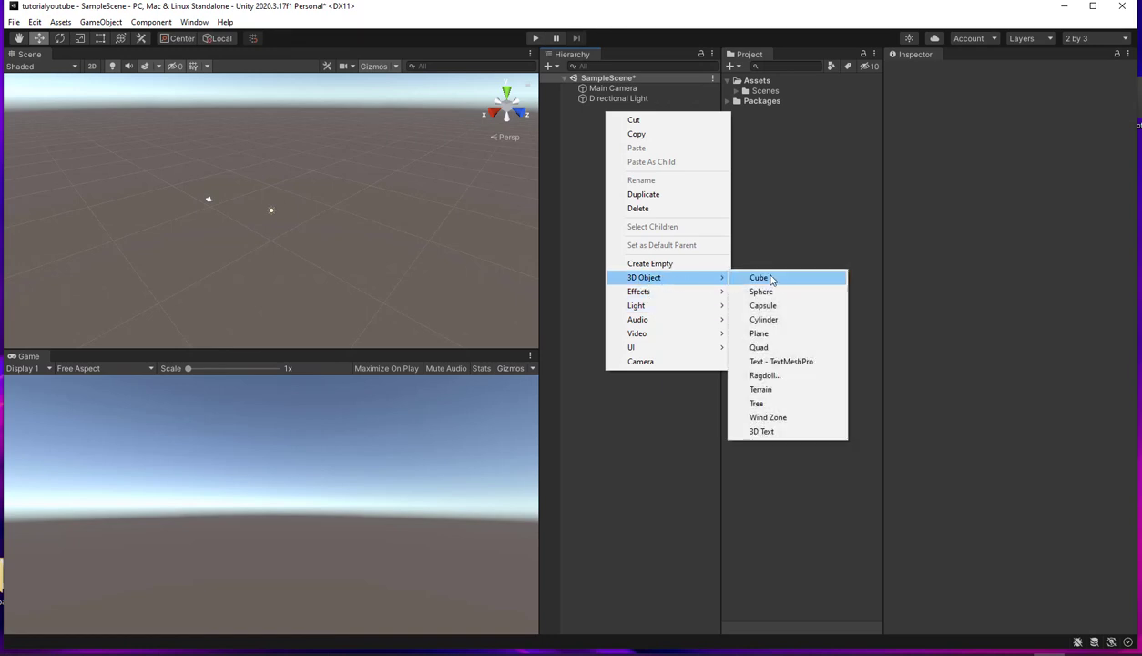
pyautogui.click(770, 280)
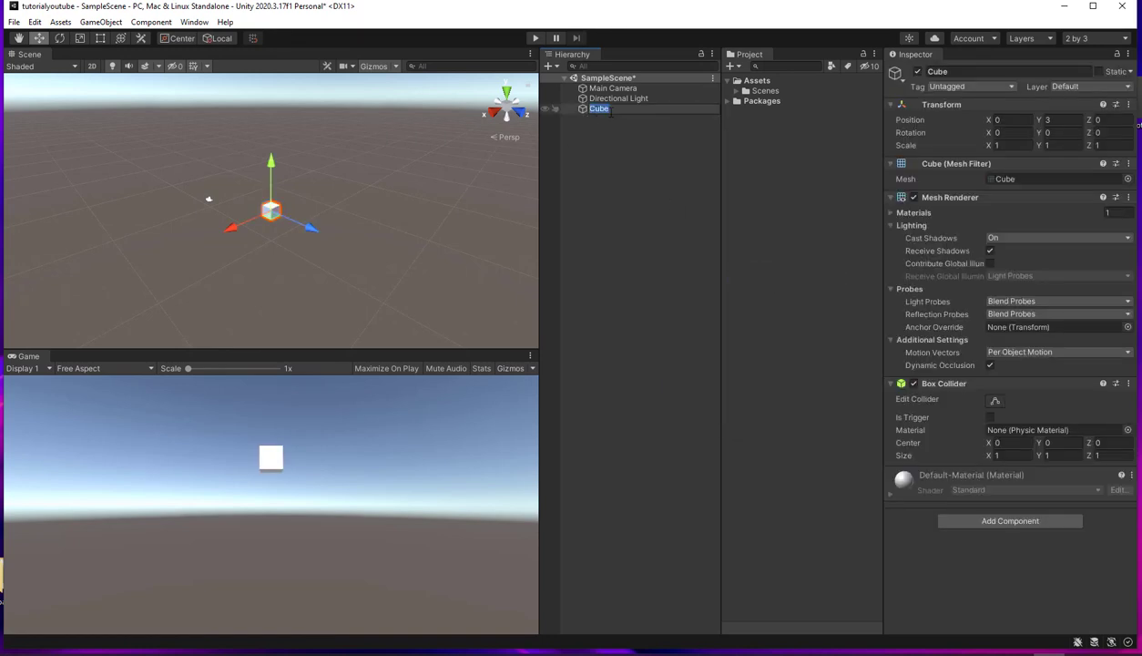
pyautogui.write('Chao')
pyautogui.press('Return')
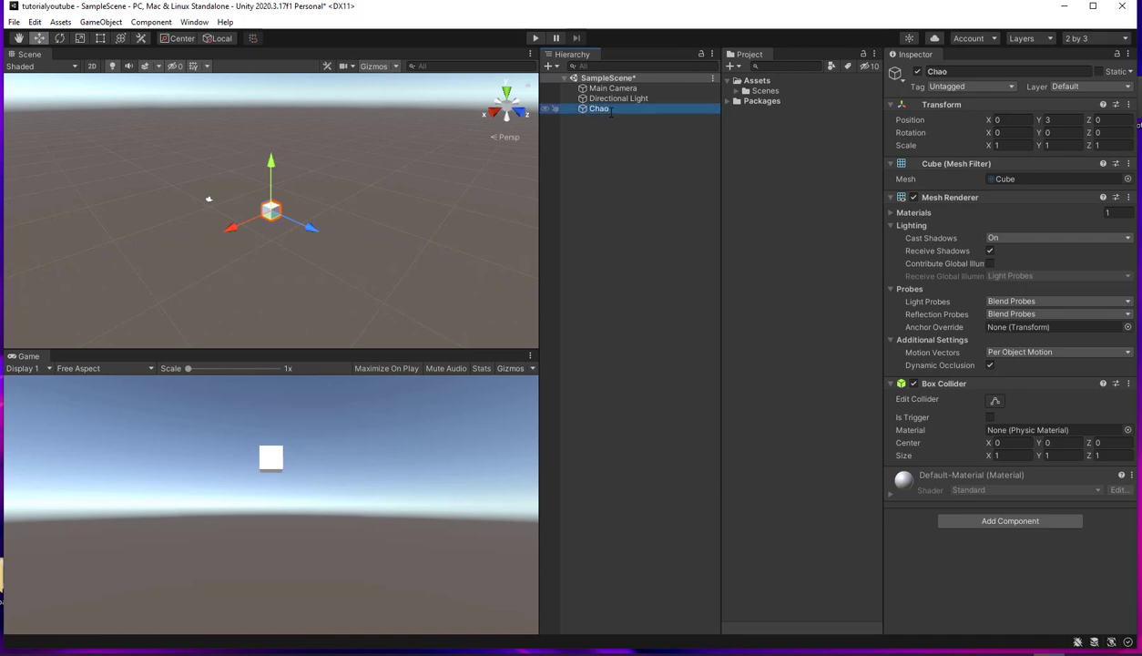
pyautogui.moveTo(300, 227); pyautogui.dragTo(310, 228)
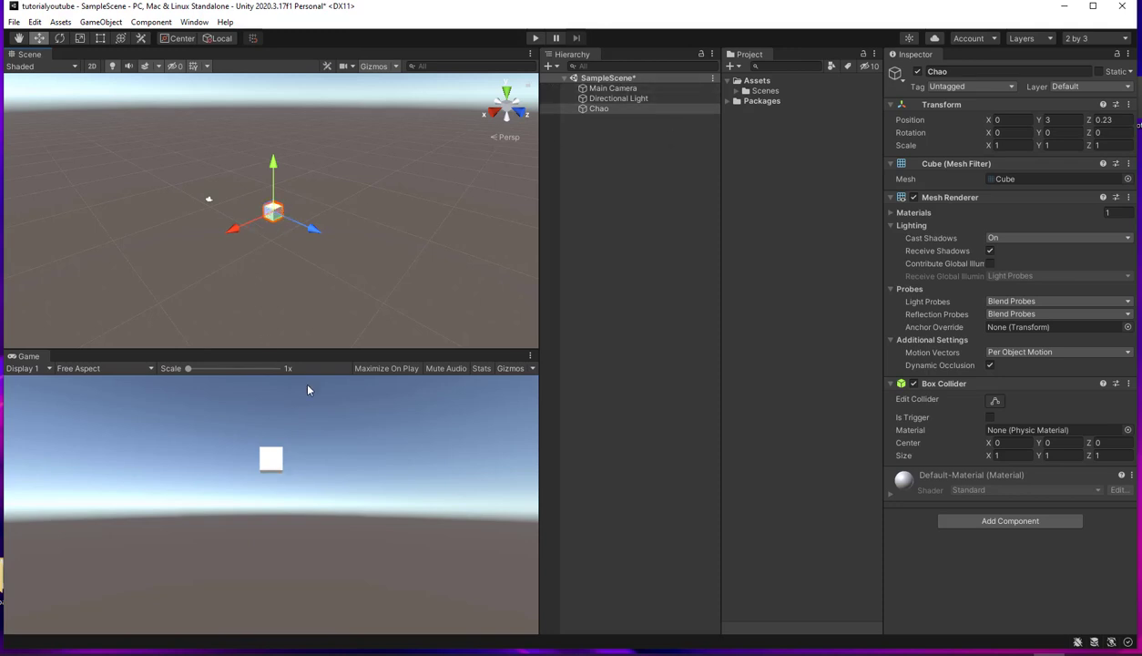
# Test-play the scene, then move the Main Camera up and forward to Y 5.44, Z -5.26
pyautogui.click(535, 38)
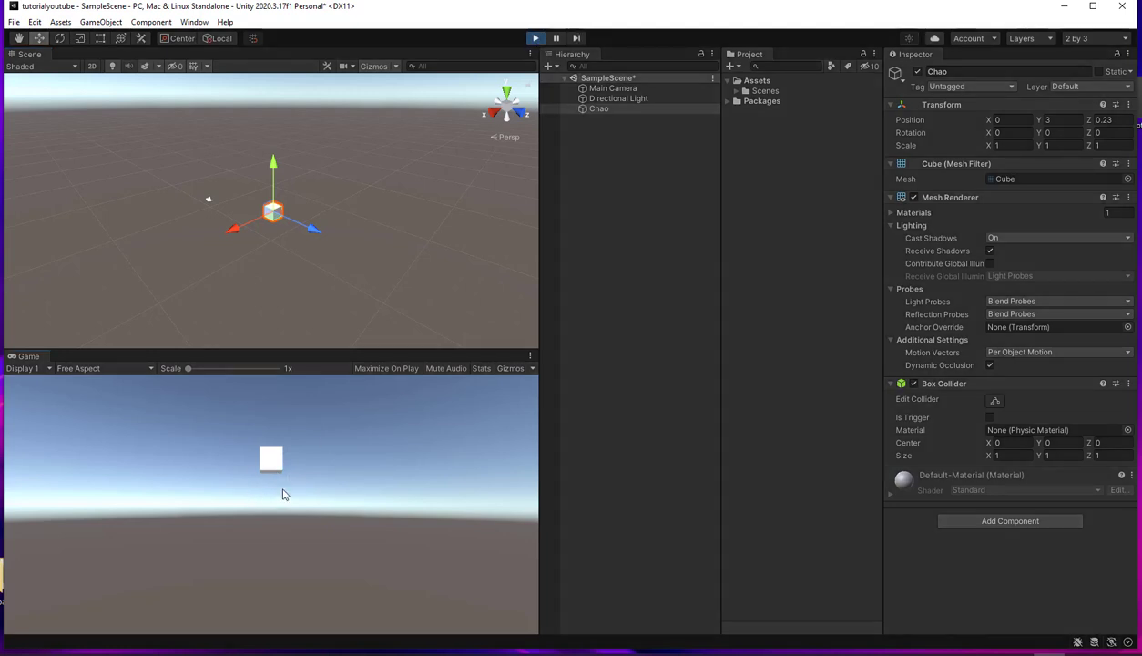
pyautogui.click(535, 38)
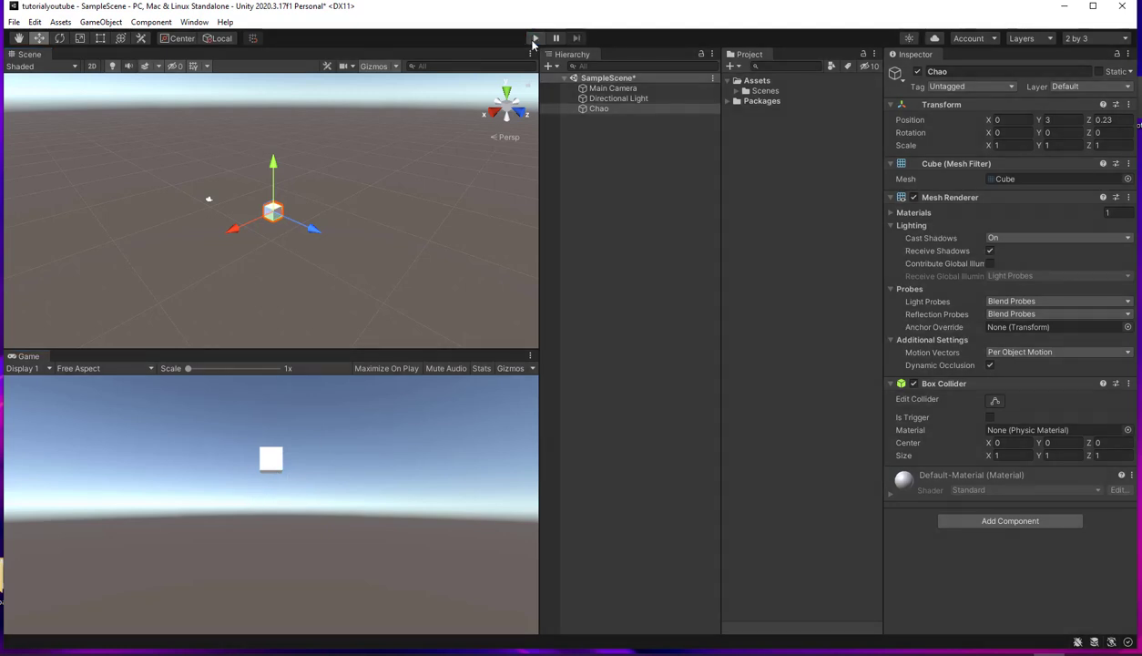
pyautogui.click(594, 89)
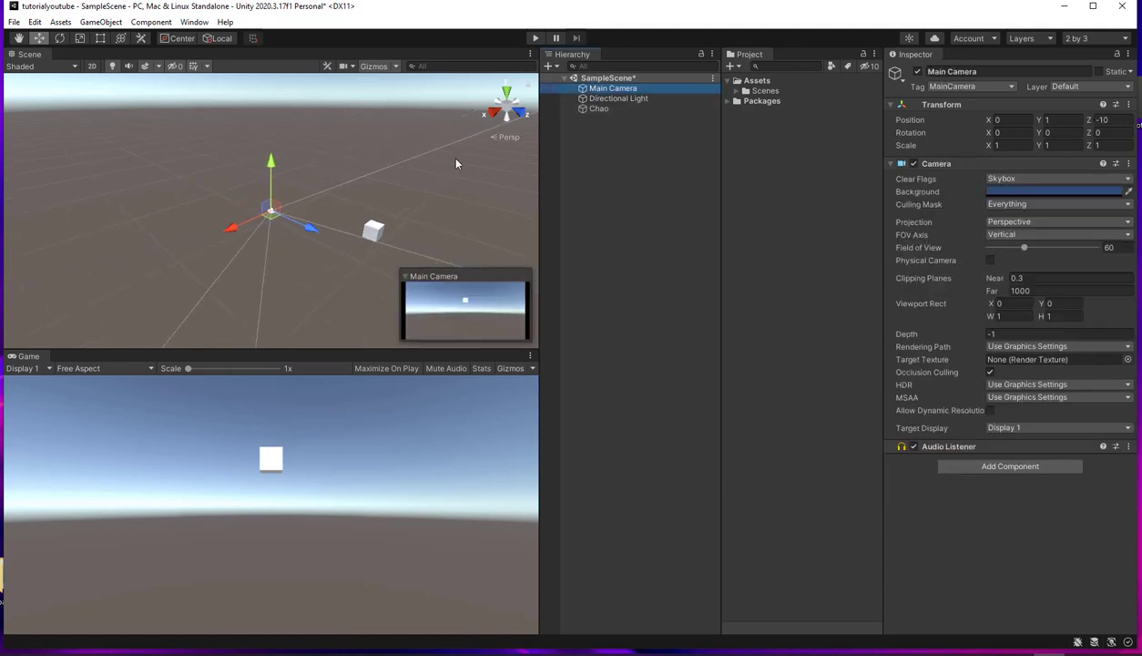
pyautogui.moveTo(271, 178); pyautogui.dragTo(278, 125)
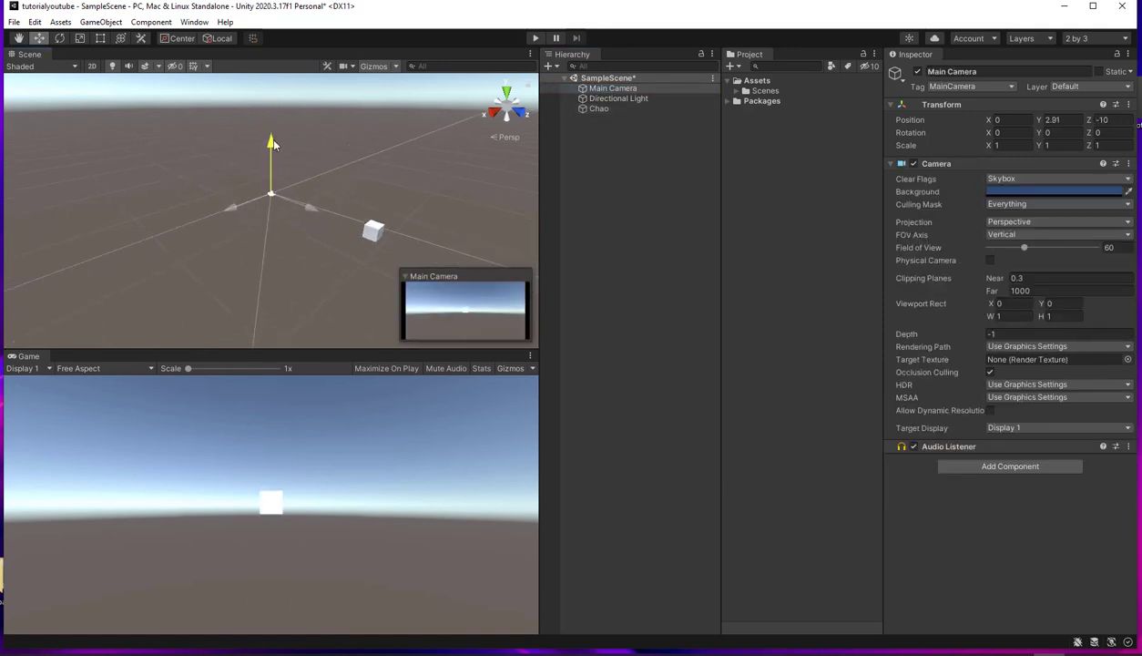
pyautogui.moveTo(310, 188); pyautogui.dragTo(359, 197)
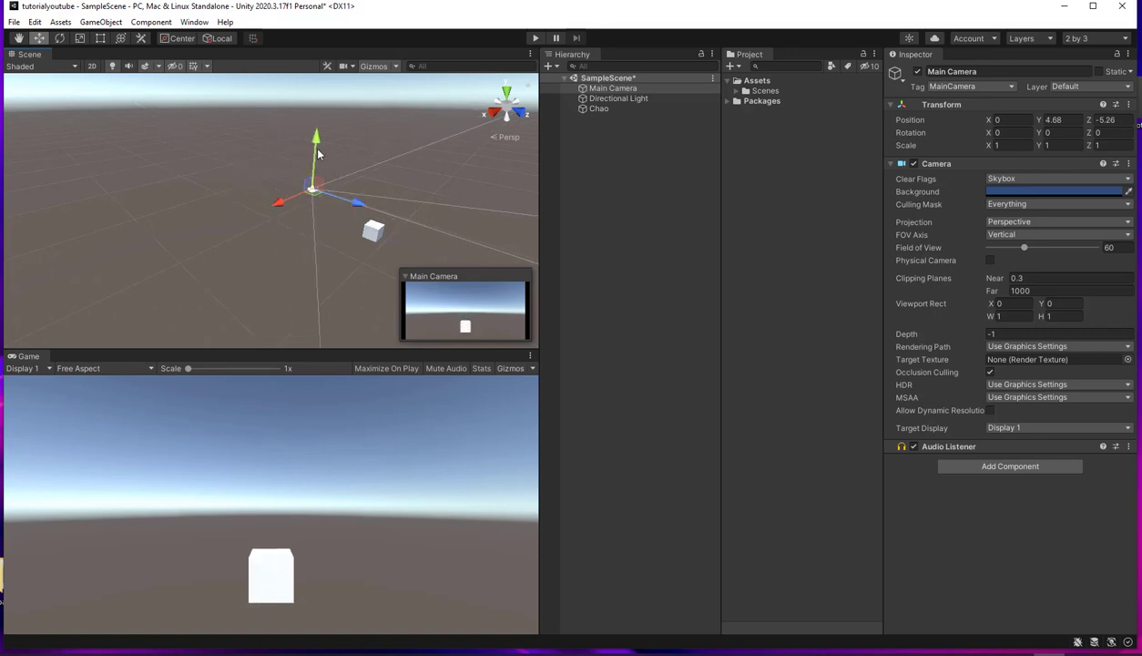
pyautogui.moveTo(317, 150); pyautogui.dragTo(317, 142)
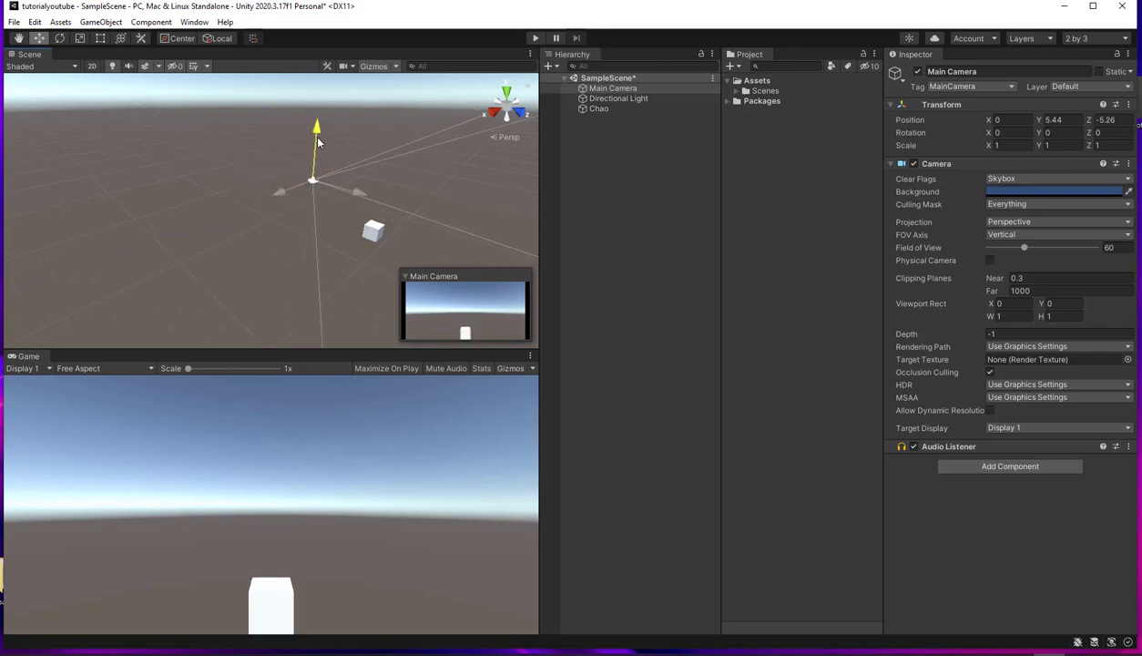
# Tilt the Main Camera about 12° down on X toward the cube
pyautogui.click(60, 37)
pyautogui.moveTo(329, 135); pyautogui.dragTo(329, 136)
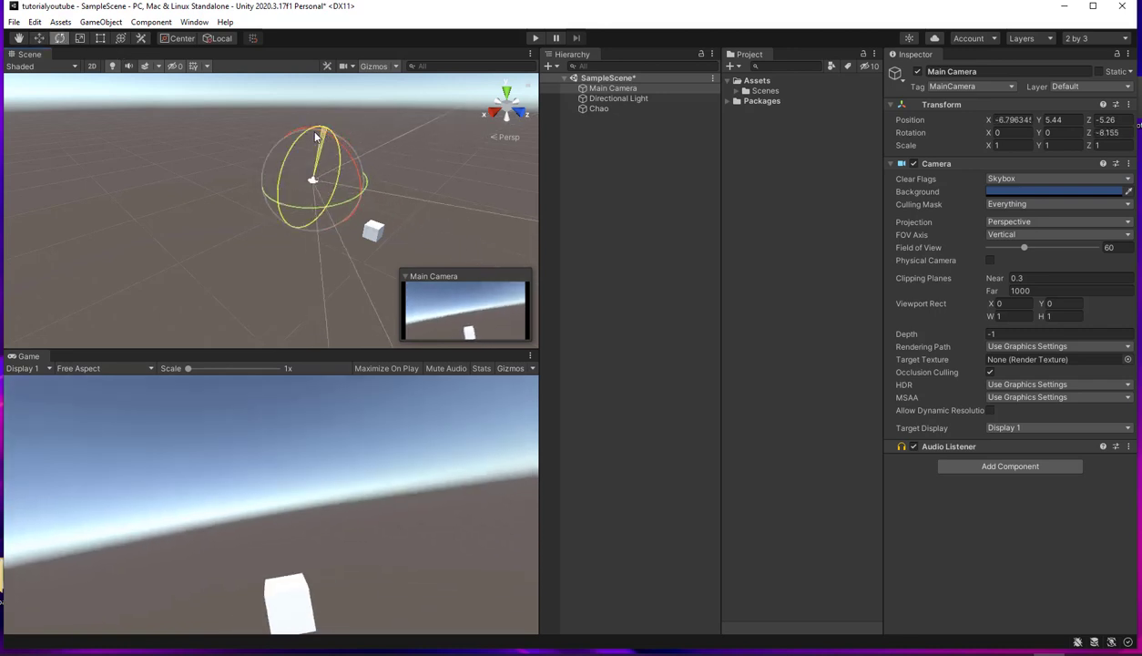
pyautogui.hotkey('ctrl', 'z')
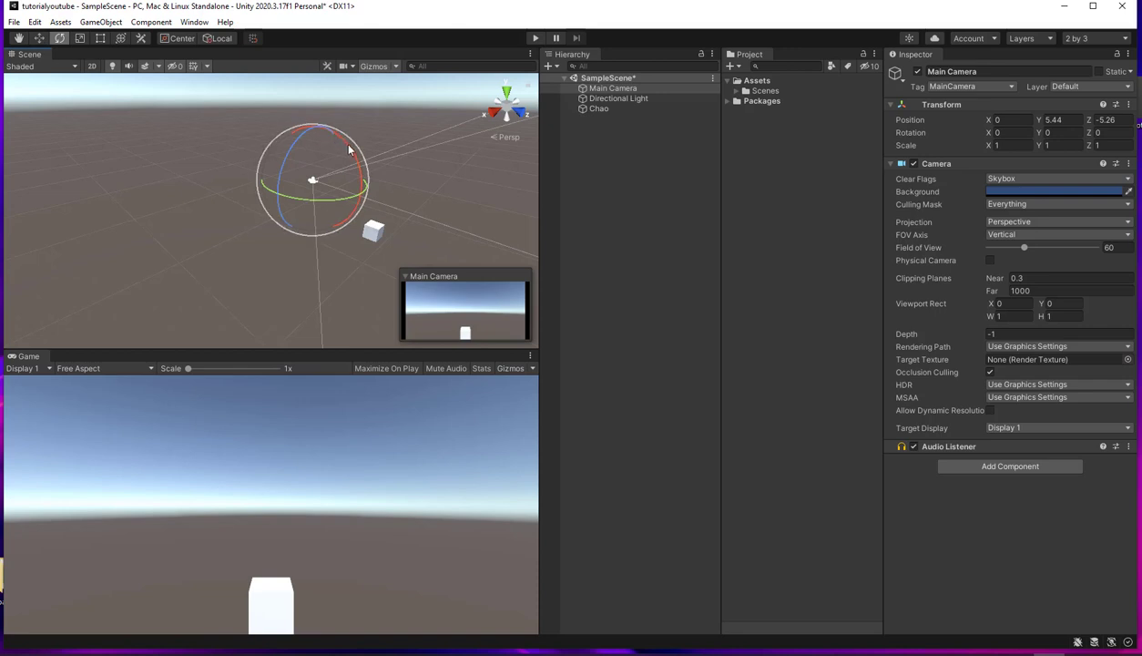
pyautogui.moveTo(349, 150); pyautogui.dragTo(354, 158)
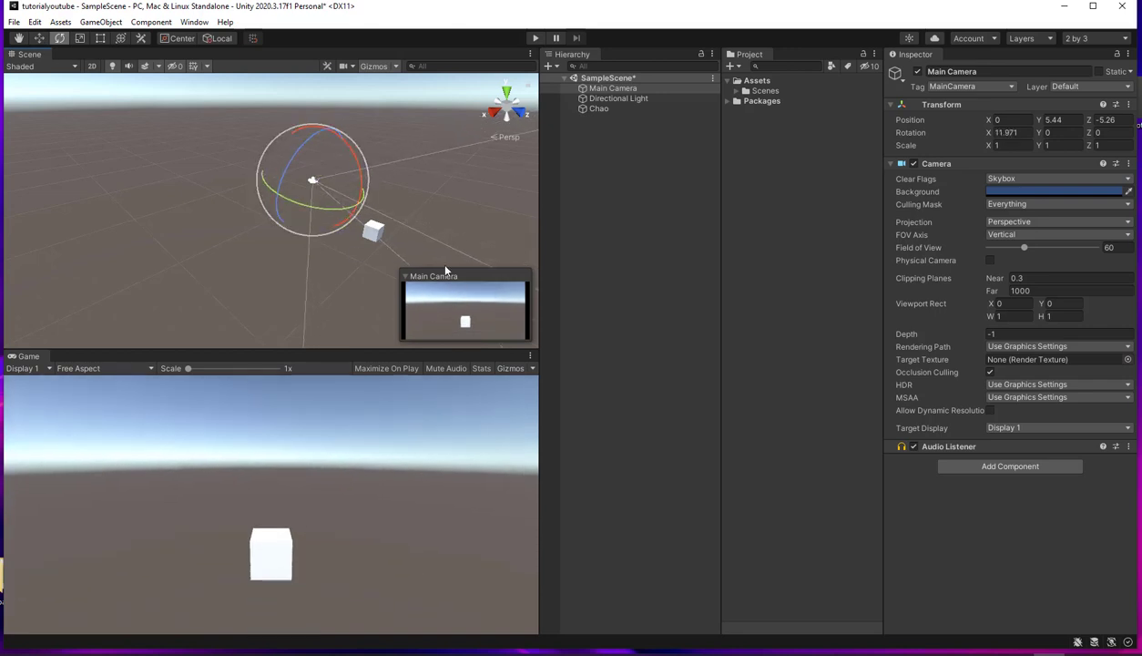
pyautogui.click(598, 109)
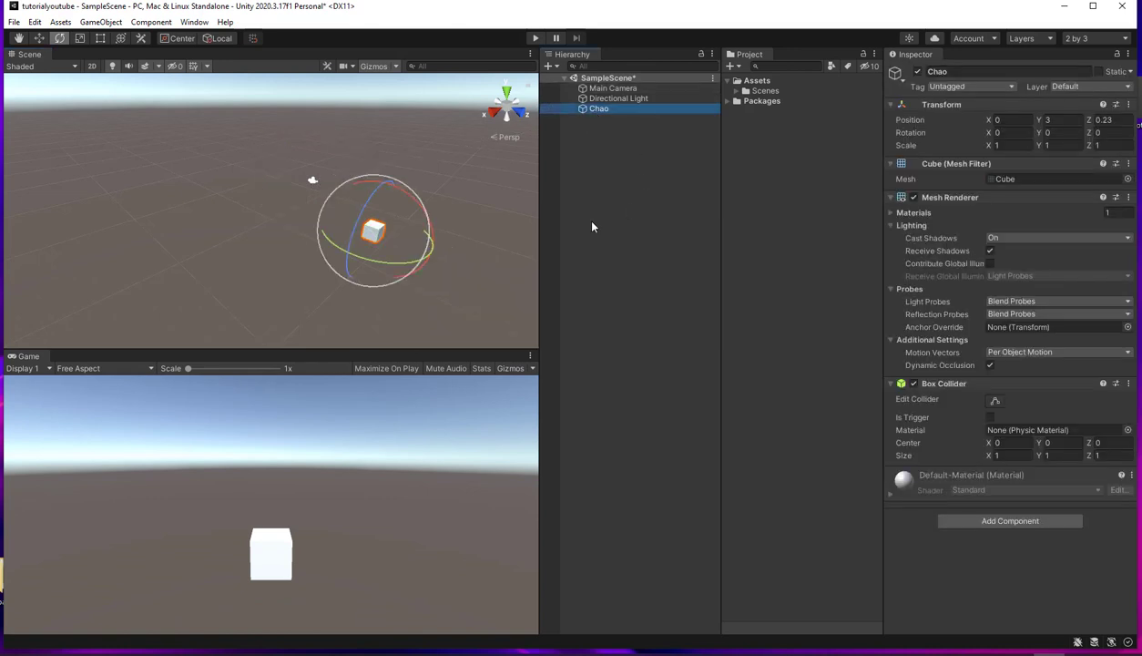
# Stretch Chao along X and Z into a flat slab of about 8 × 1 × 5.17
pyautogui.click(80, 38)
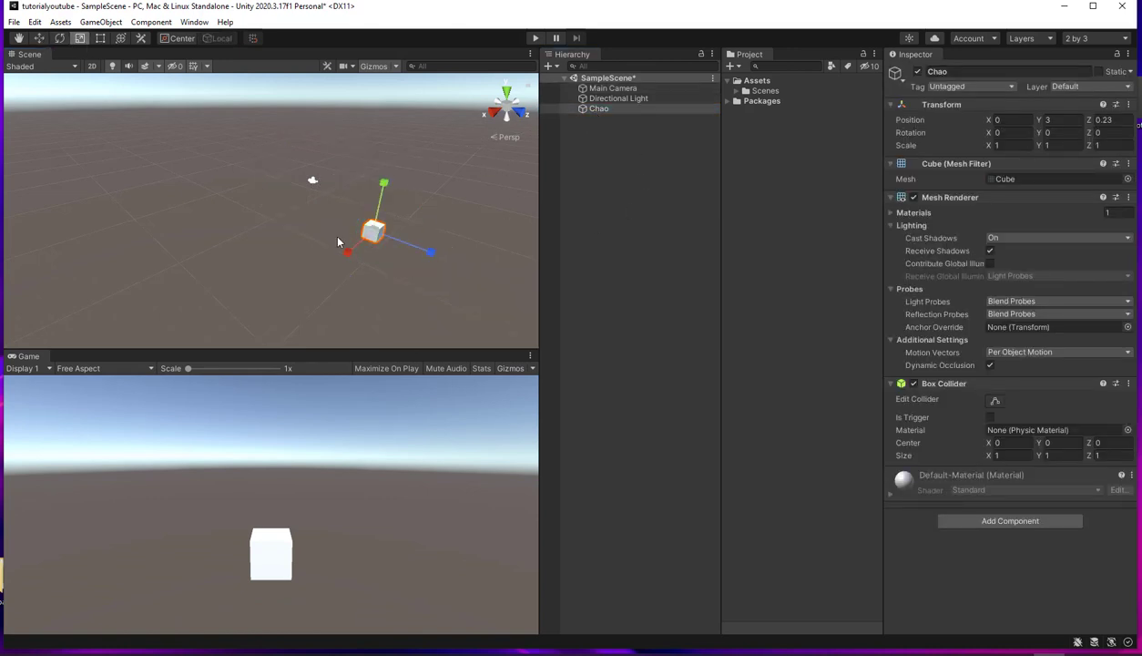
pyautogui.moveTo(348, 252); pyautogui.dragTo(309, 269)
pyautogui.moveTo(431, 252); pyautogui.dragTo(456, 263)
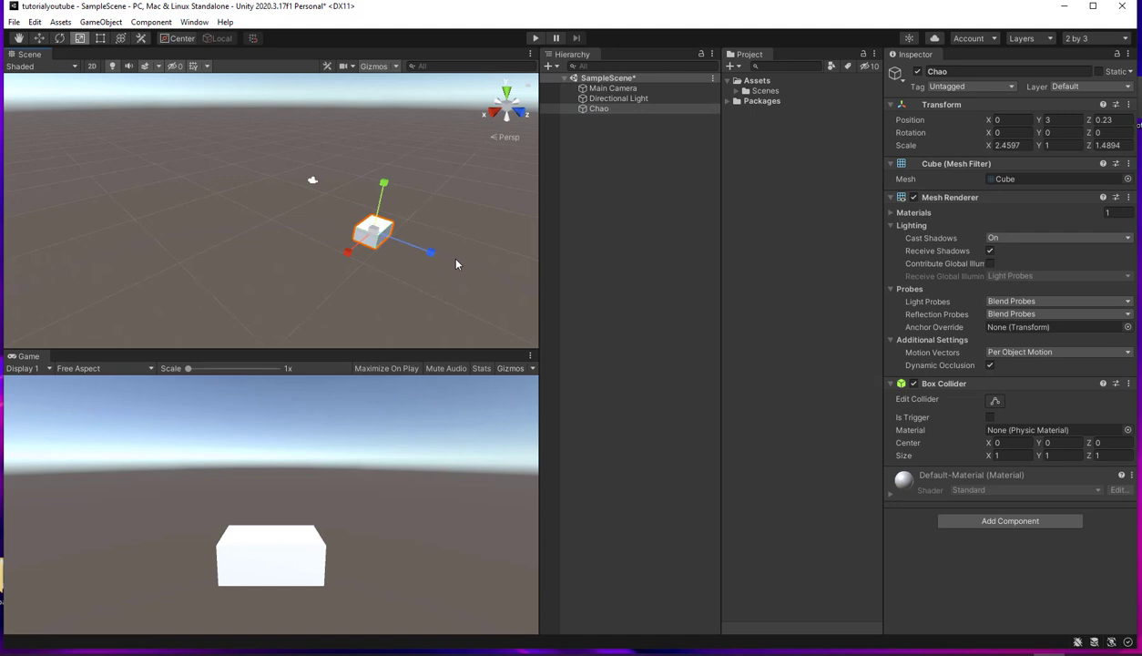
pyautogui.moveTo(348, 253); pyautogui.dragTo(315, 272)
pyautogui.moveTo(431, 252)
pyautogui.mouseDown()
pyautogui.moveTo(452, 269)
pyautogui.moveTo(459, 261)
pyautogui.mouseUp()
pyautogui.click(344, 260)
pyautogui.click(374, 235)
pyautogui.moveTo(349, 255)
pyautogui.mouseDown()
pyautogui.moveTo(331, 253)
pyautogui.moveTo(326, 265)
pyautogui.mouseUp()
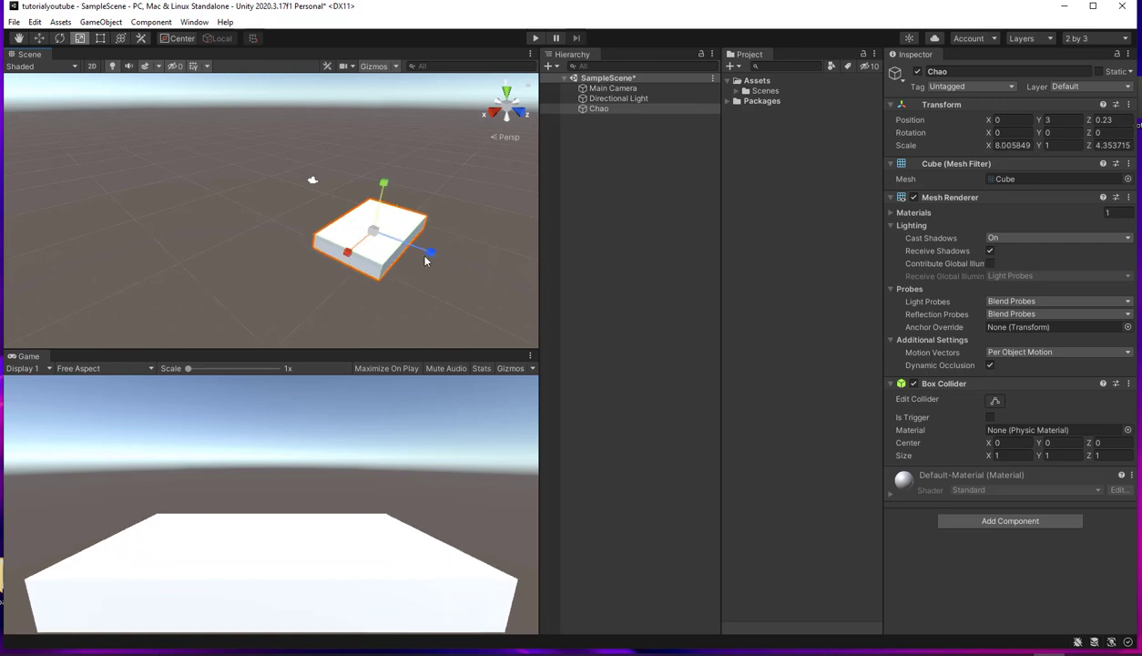
pyautogui.moveTo(430, 252); pyautogui.dragTo(437, 254)
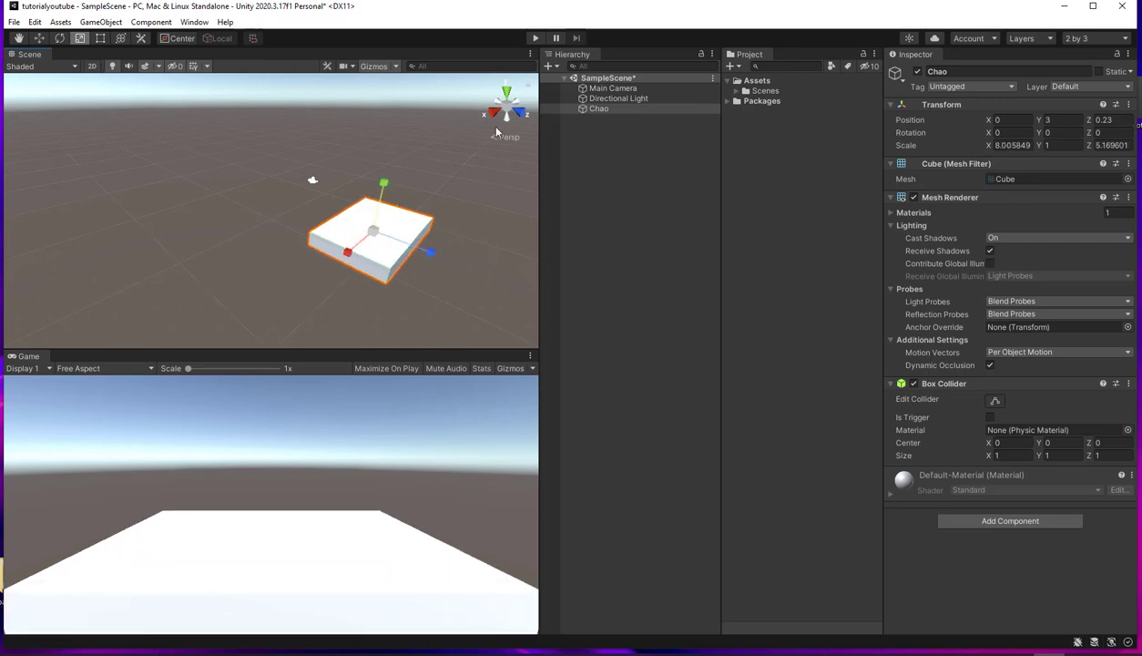
pyautogui.click(617, 151)
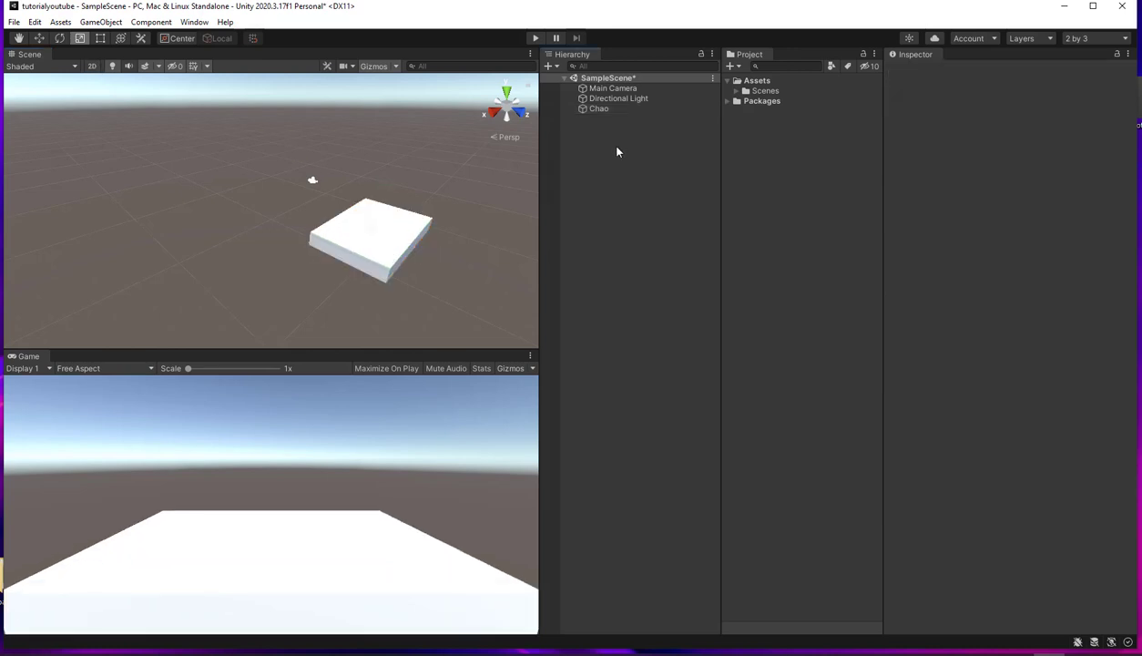
# Create a new material named Material1 in the Assets folder
pyautogui.click(739, 91)
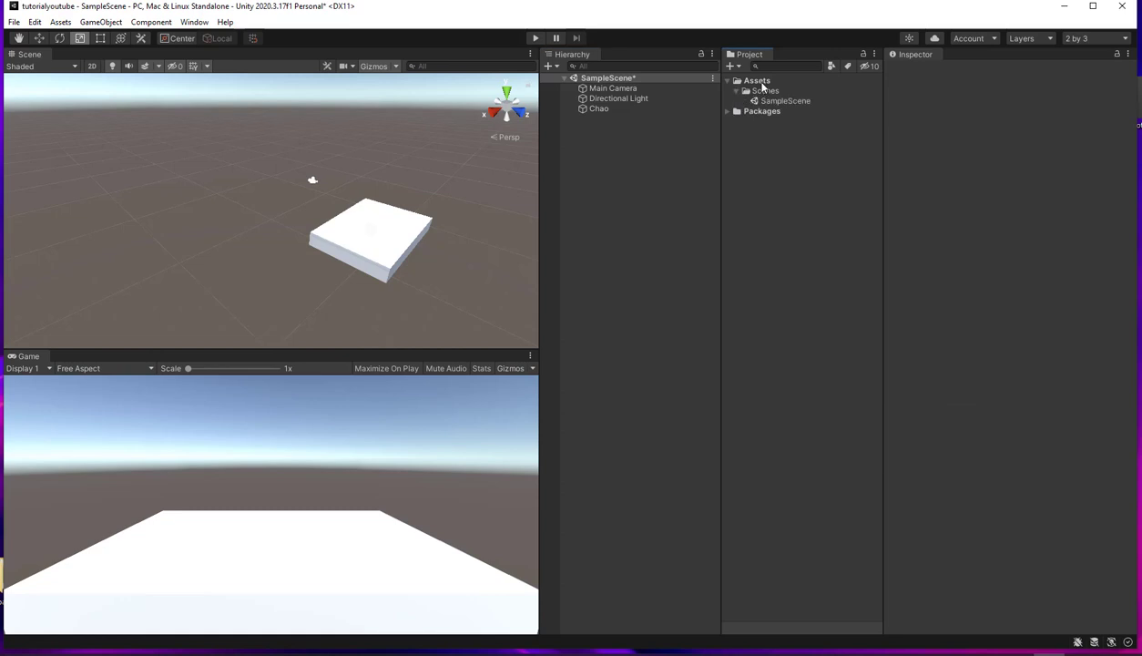
pyautogui.click(761, 81)
pyautogui.rightClick(763, 84)
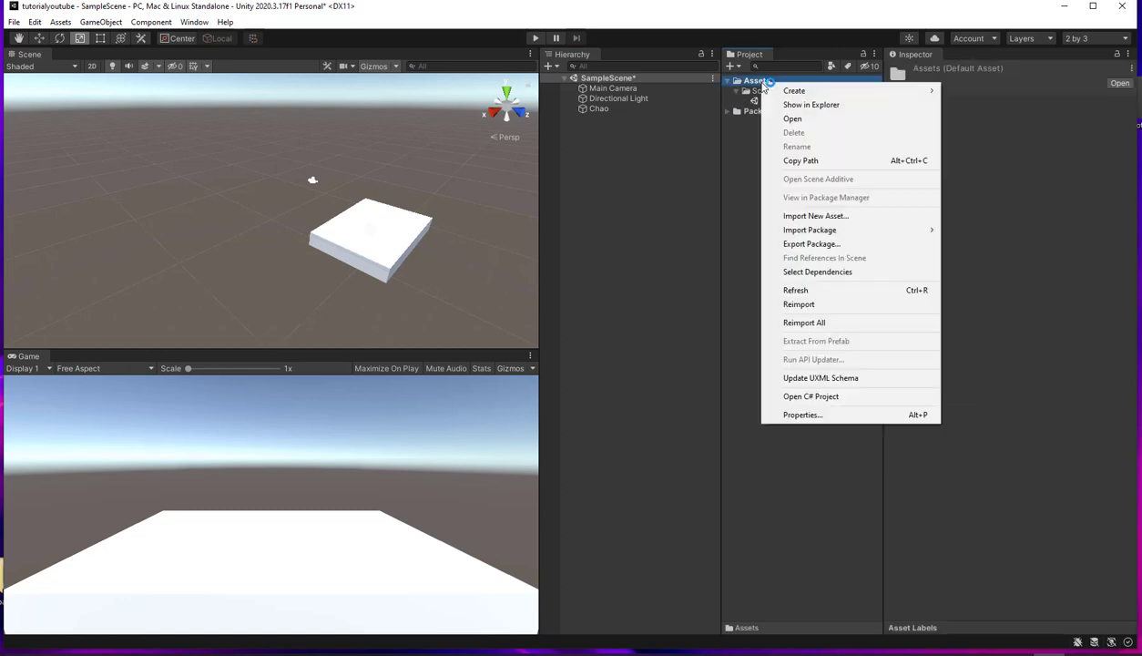
pyautogui.moveTo(777, 90)
pyautogui.click(1022, 318)
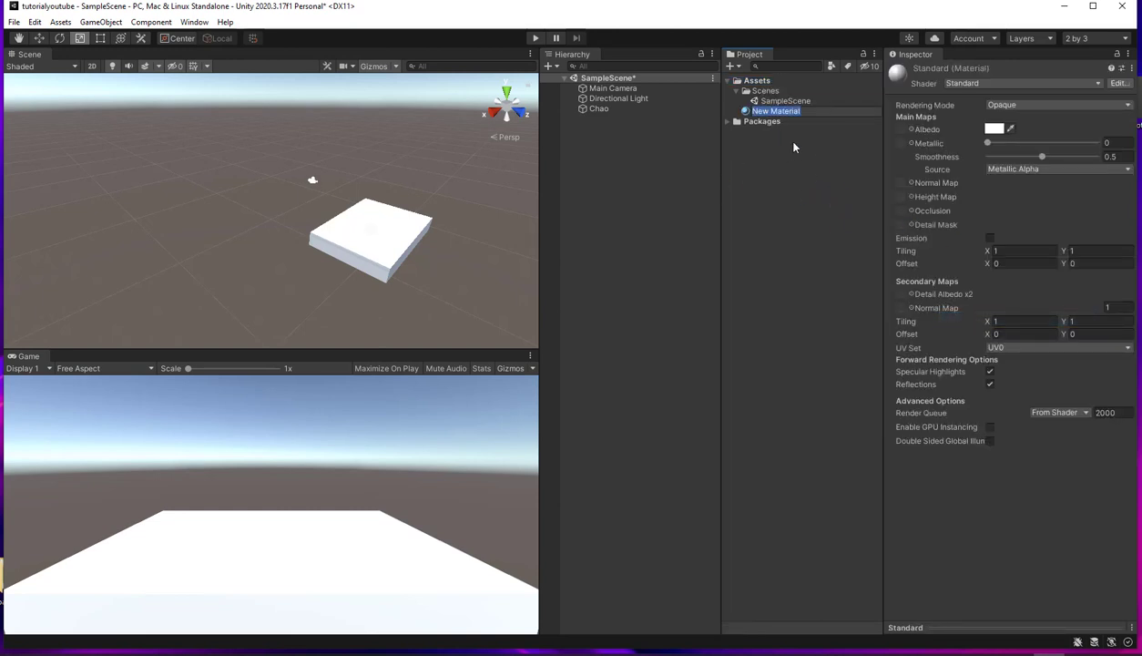
pyautogui.write('M')
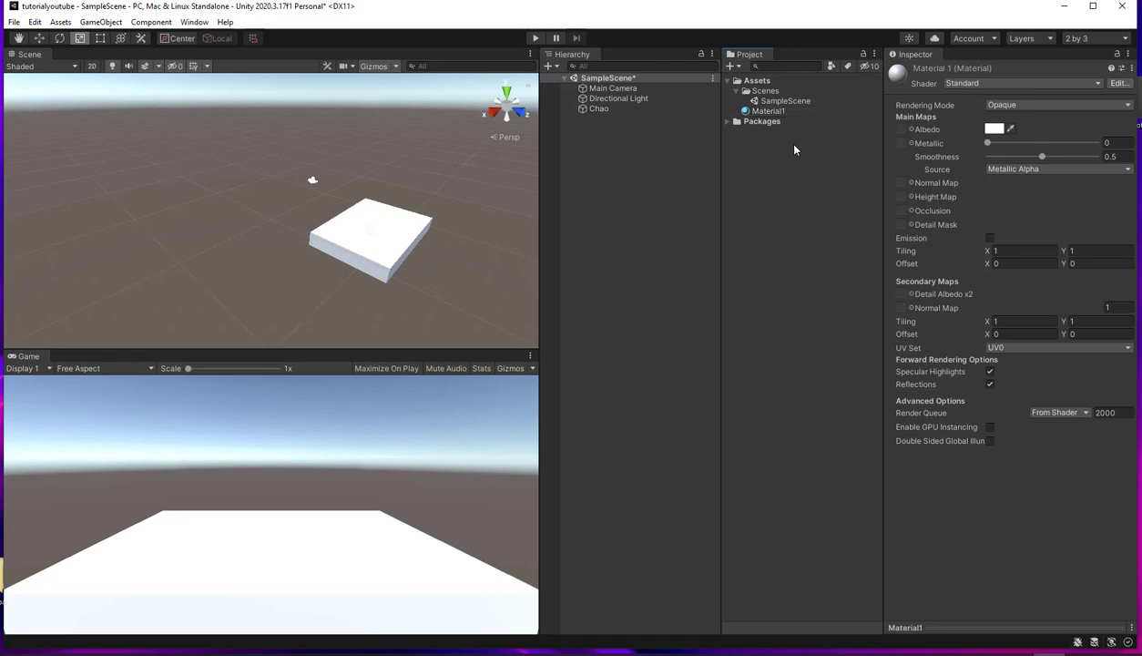
pyautogui.press('Return')
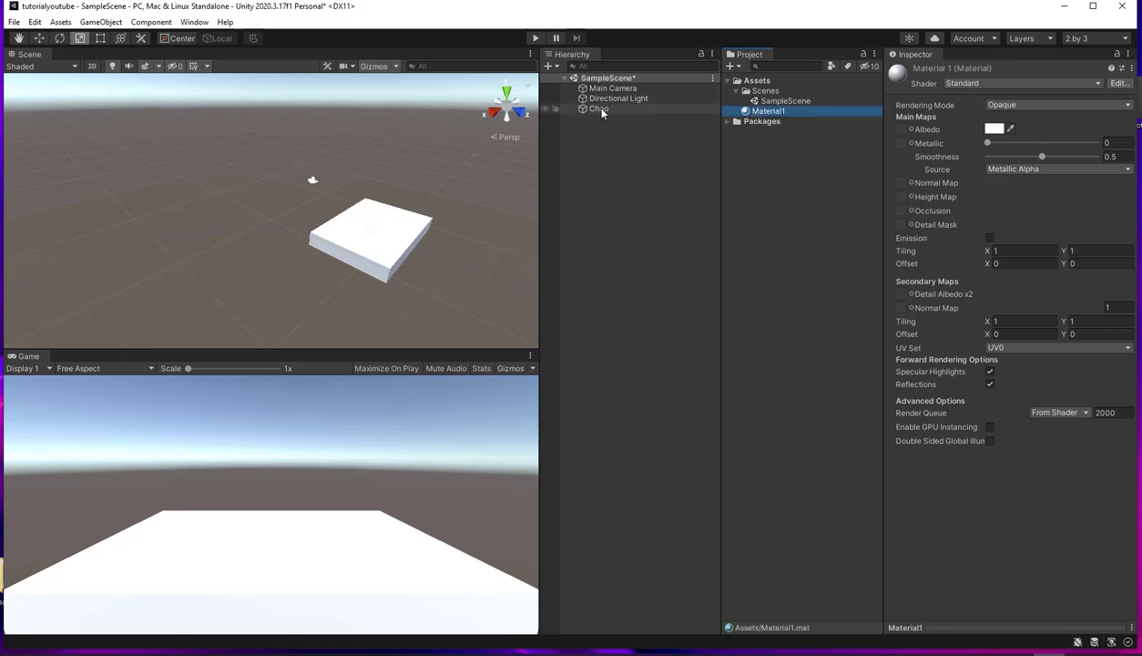
# Apply Material1 to Chao and set its Albedo to bright red FF0202
pyautogui.moveTo(766, 111); pyautogui.dragTo(597, 117)
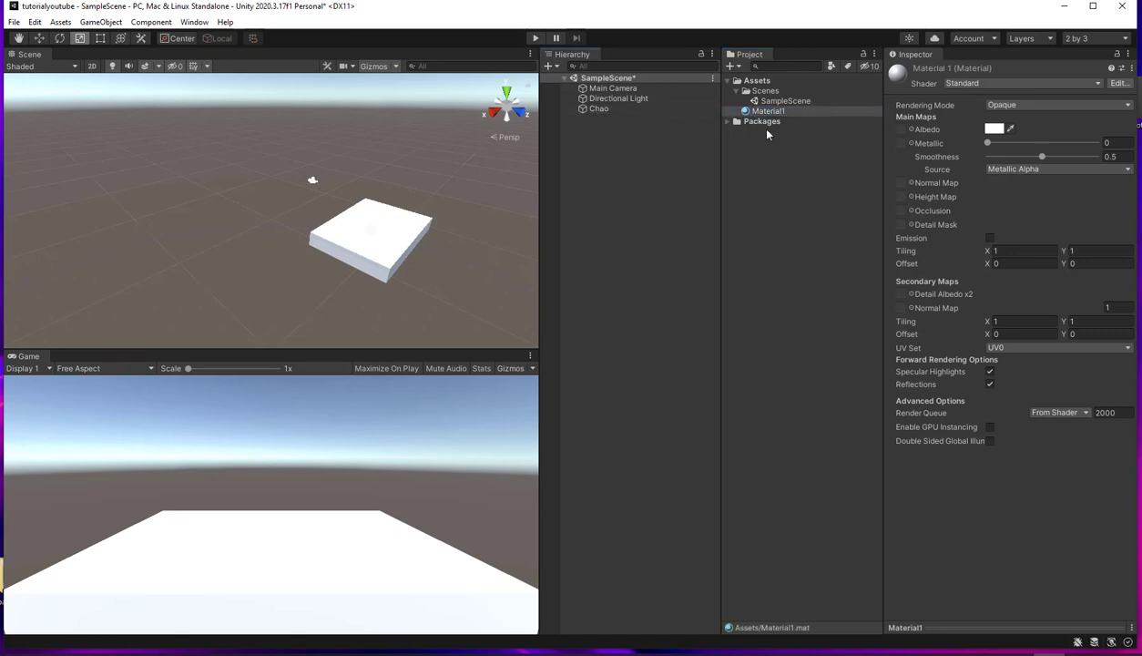
pyautogui.click(994, 129)
pyautogui.click(1084, 198)
pyautogui.click(1107, 197)
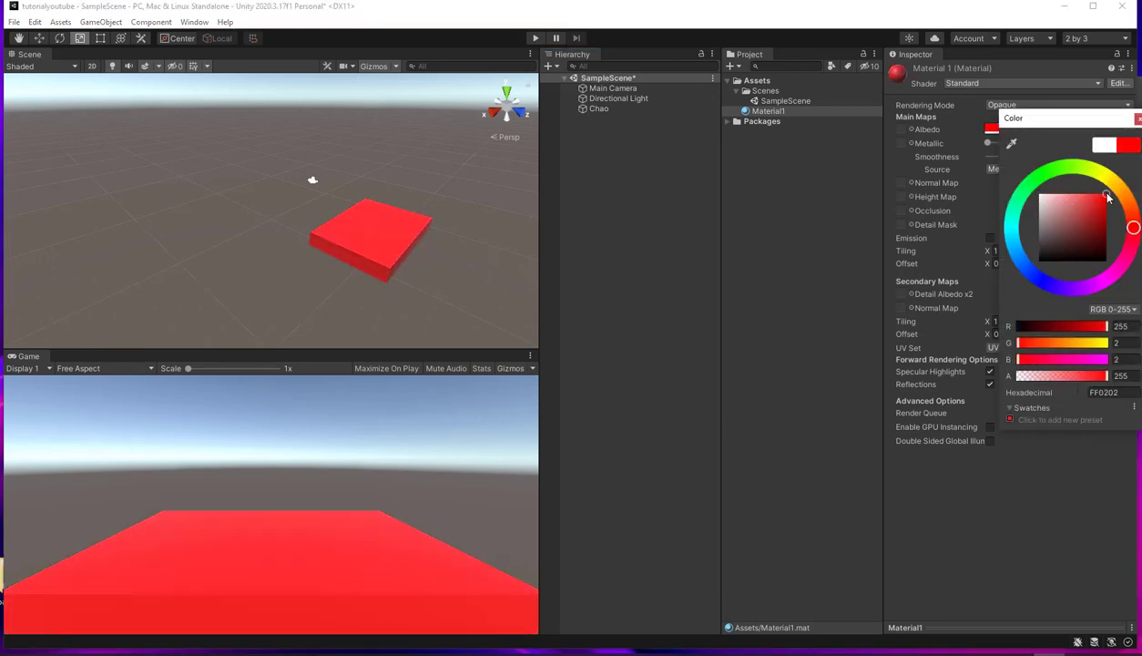
pyautogui.click(1138, 121)
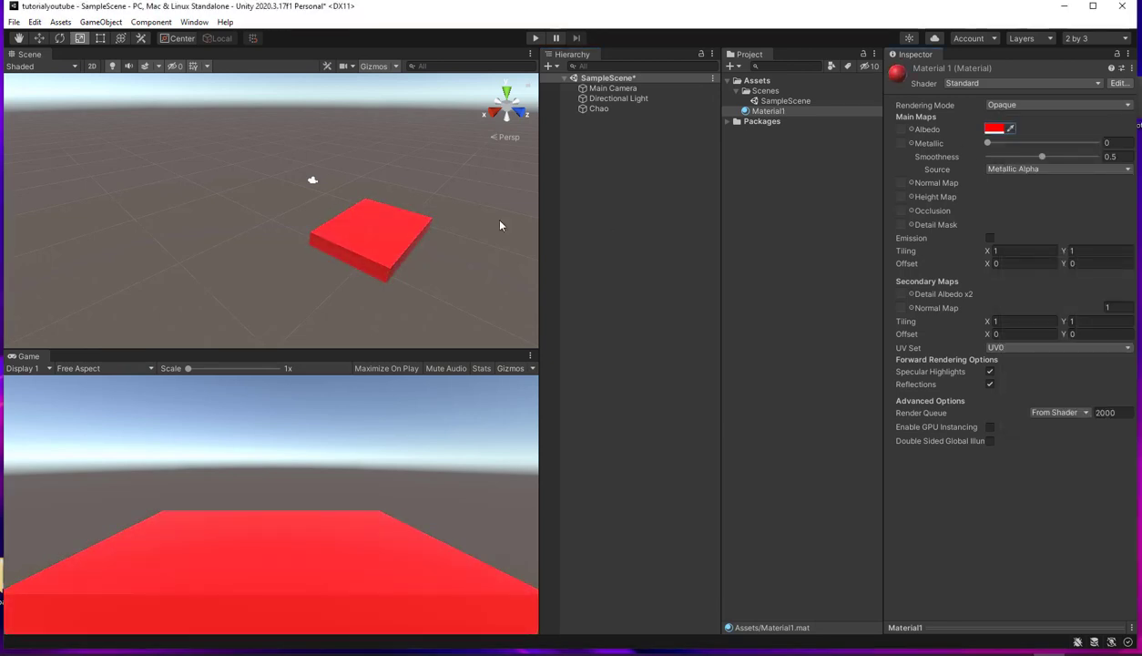
# Move the Main Camera to -0.9, 8.11, -4.69 and tilt it about 39° down
pyautogui.click(601, 90)
pyautogui.click(40, 38)
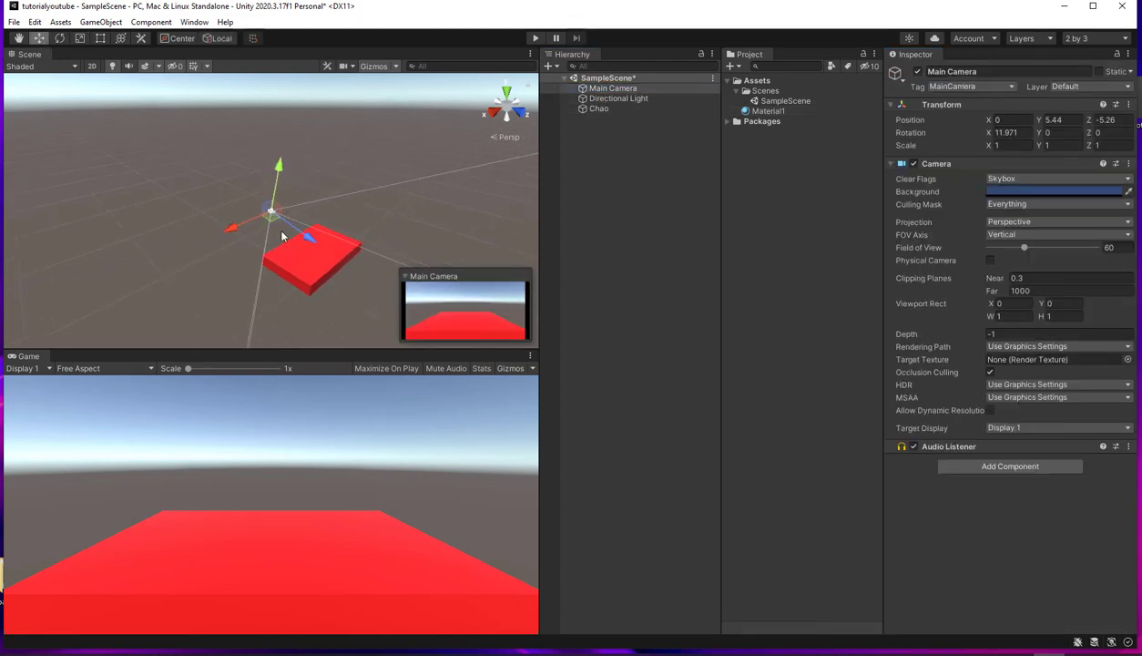
pyautogui.moveTo(234, 225); pyautogui.dragTo(260, 221)
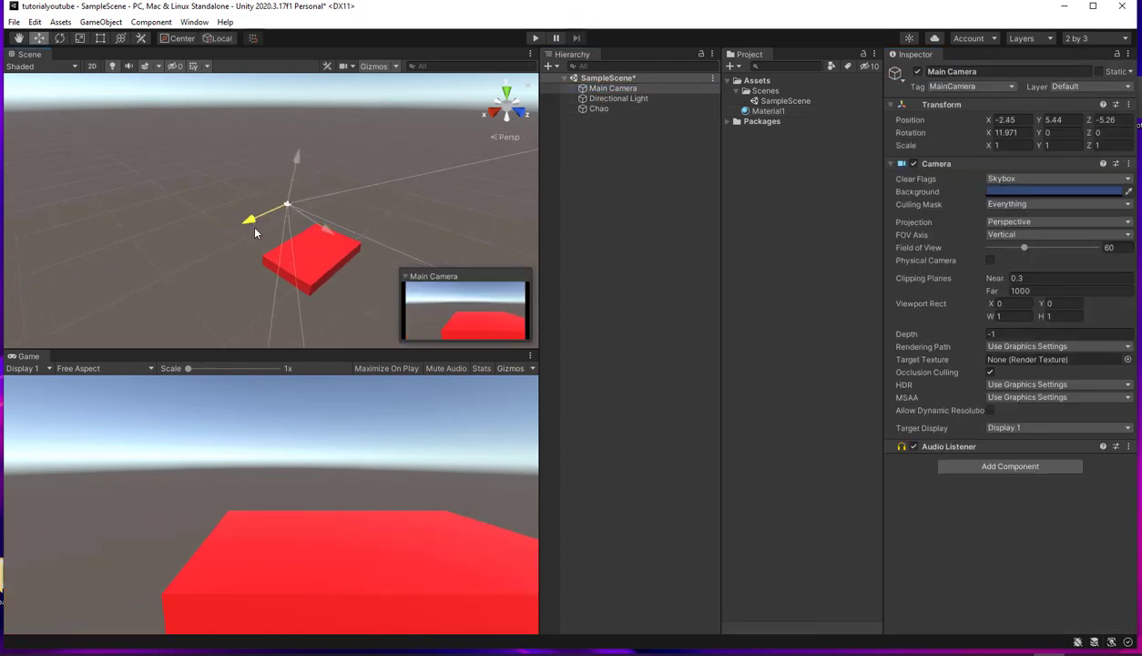
pyautogui.moveTo(291, 172); pyautogui.dragTo(292, 139)
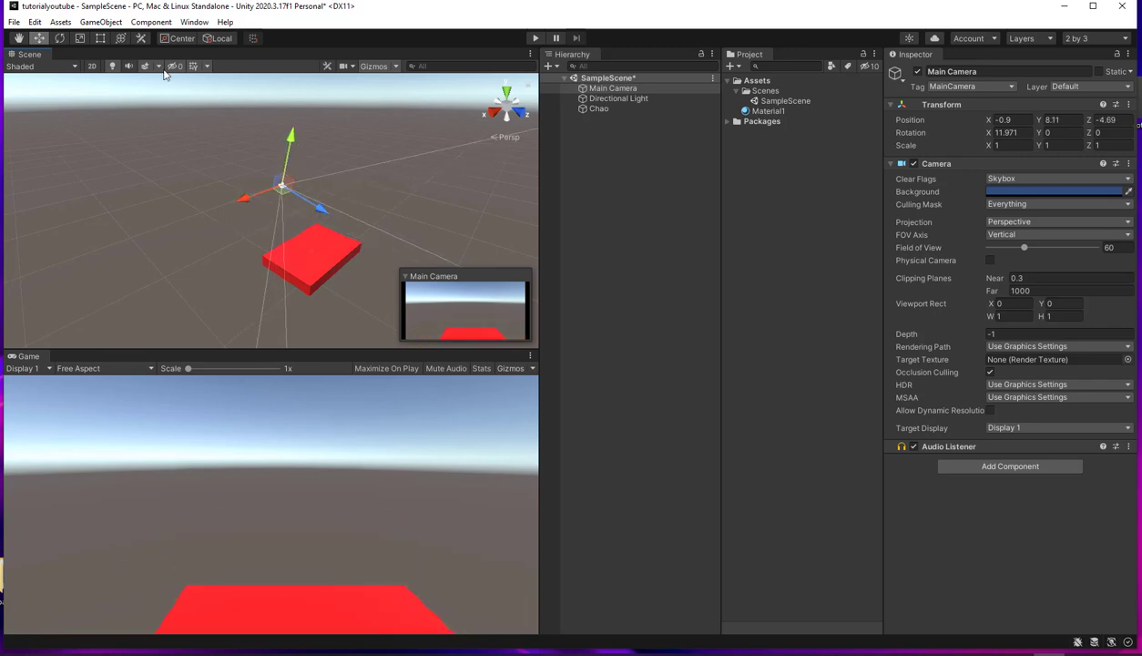
pyautogui.click(59, 38)
pyautogui.moveTo(299, 145)
pyautogui.mouseDown()
pyautogui.moveTo(332, 185)
pyautogui.moveTo(325, 177)
pyautogui.mouseUp()
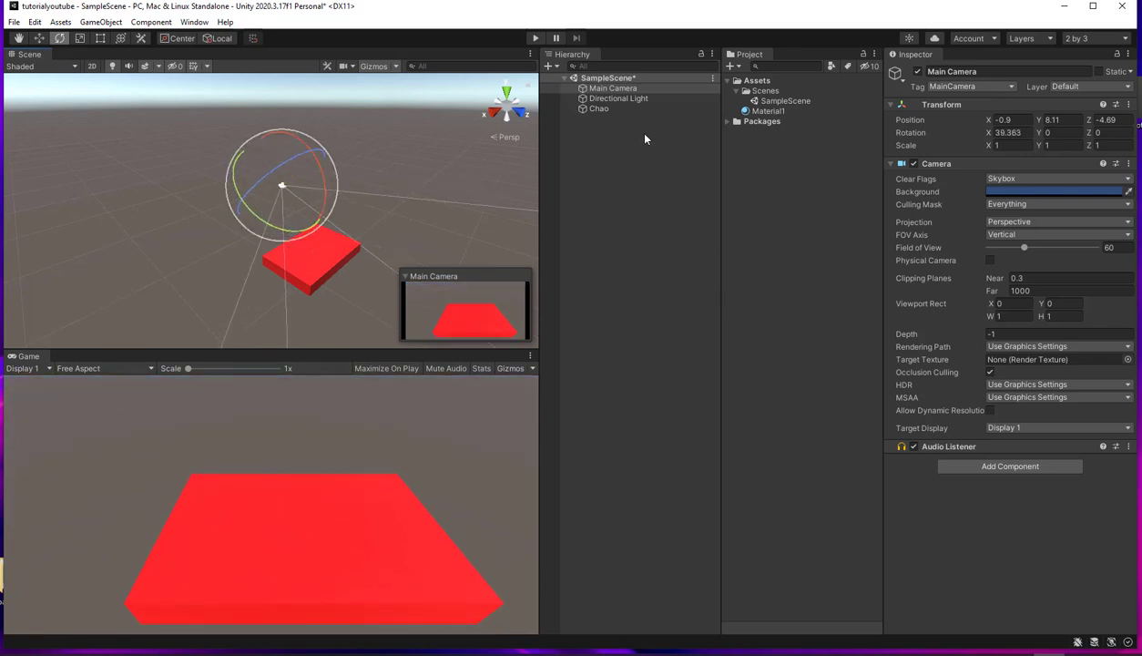
pyautogui.click(653, 154)
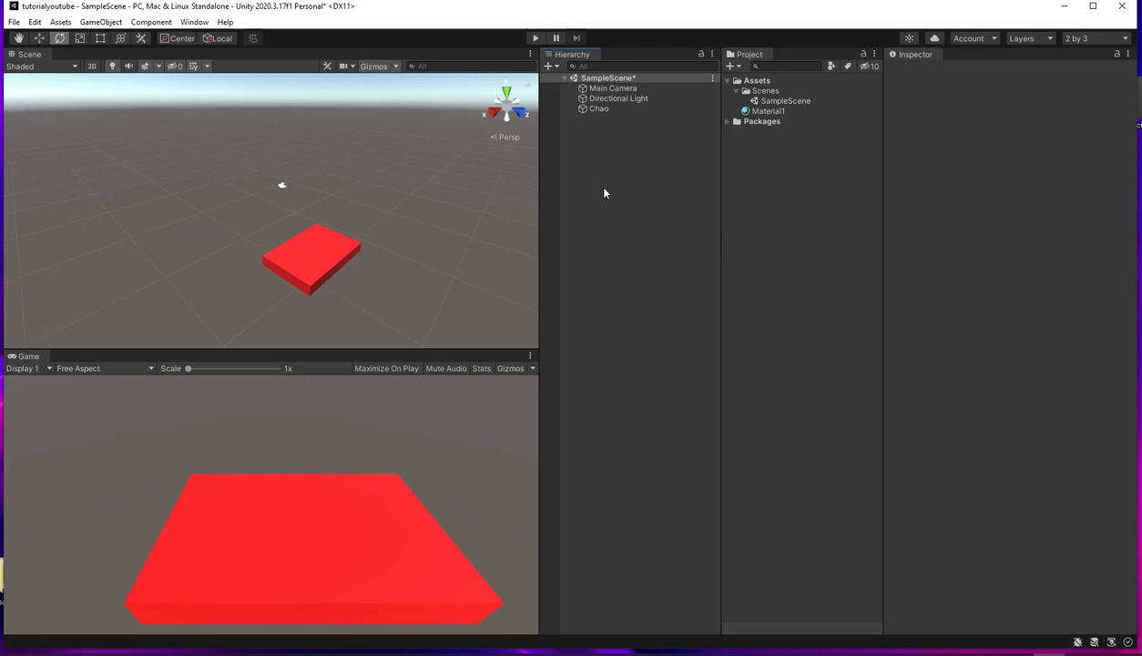
# Toggle Chao's Mesh Renderer off and on, then edit its Box Collider bounds
pyautogui.click(592, 109)
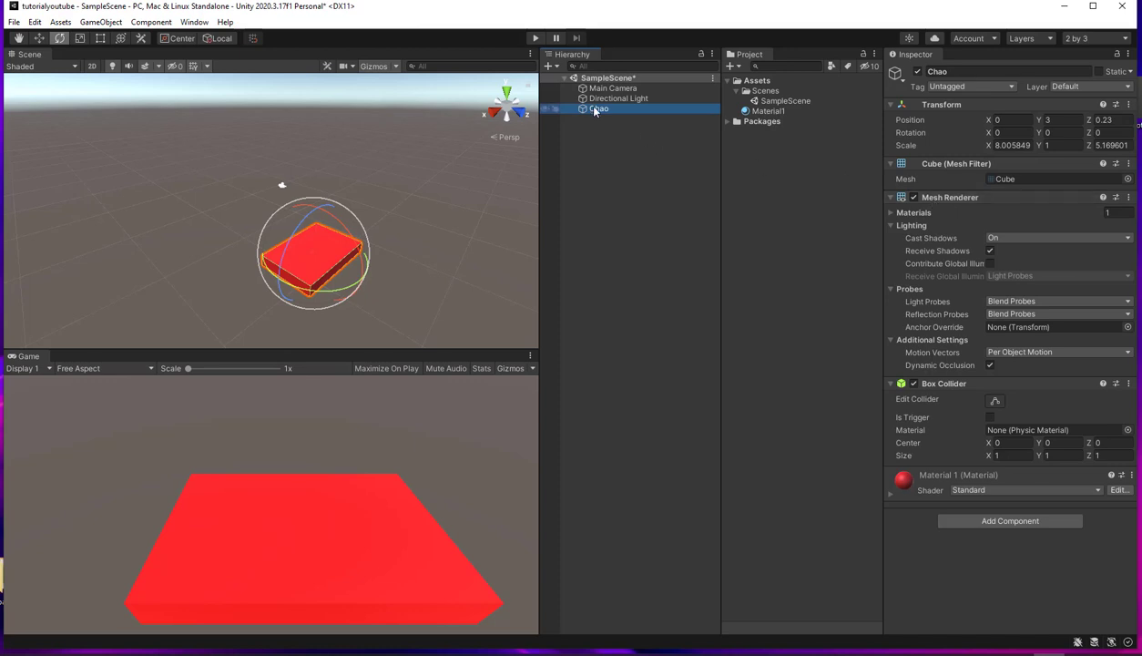
pyautogui.click(914, 198)
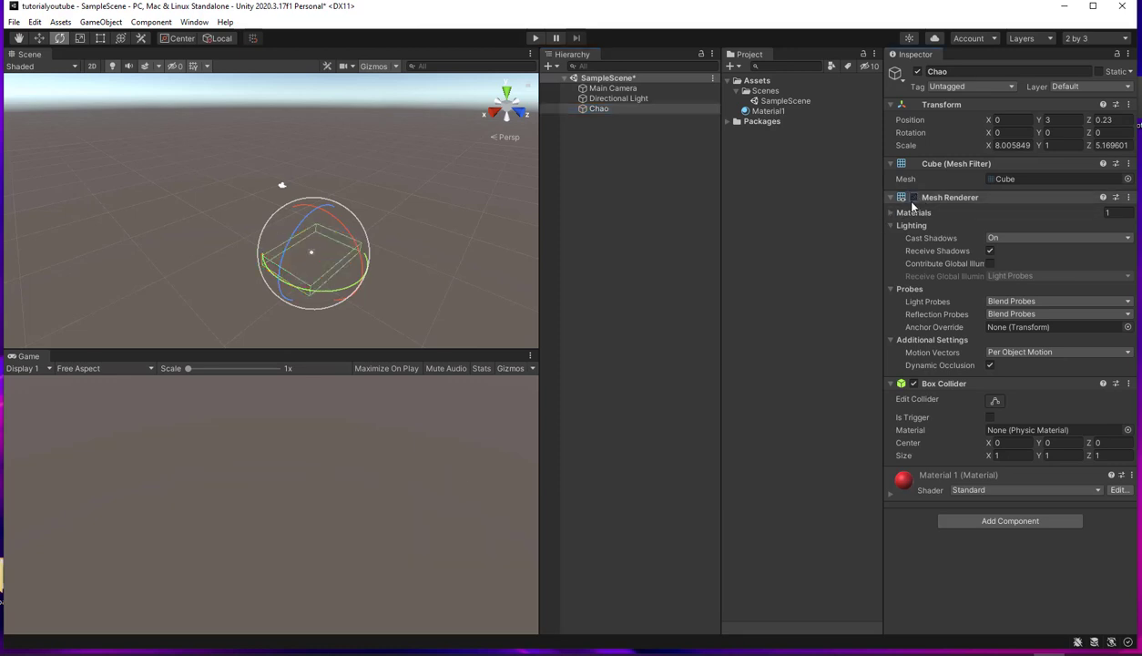
pyautogui.click(913, 199)
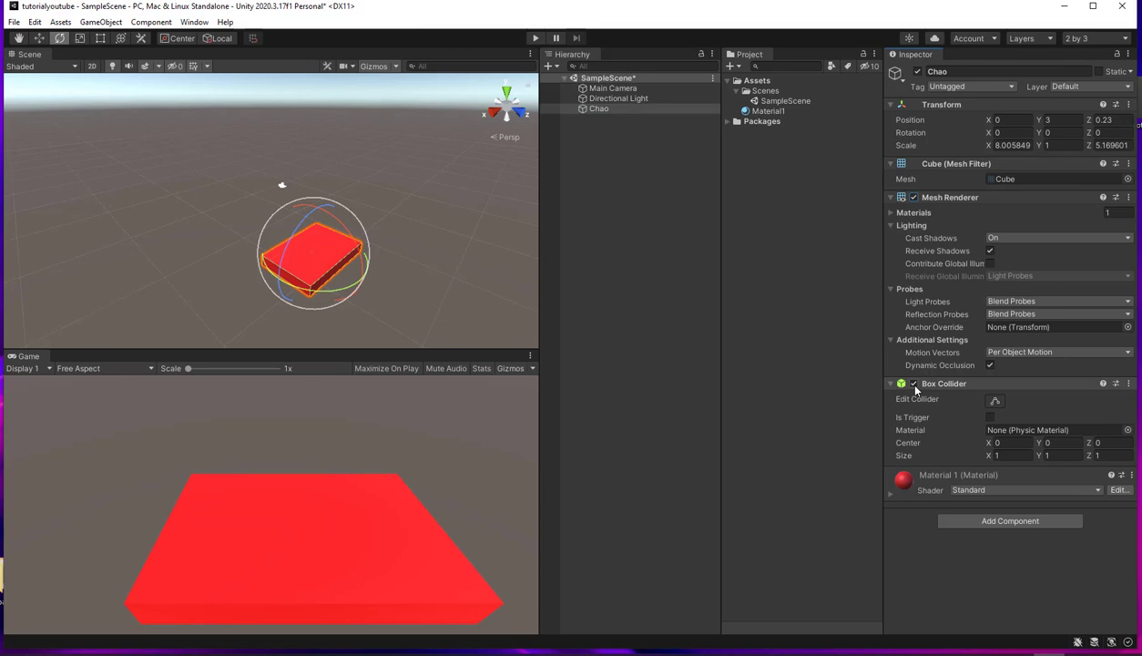
pyautogui.click(994, 401)
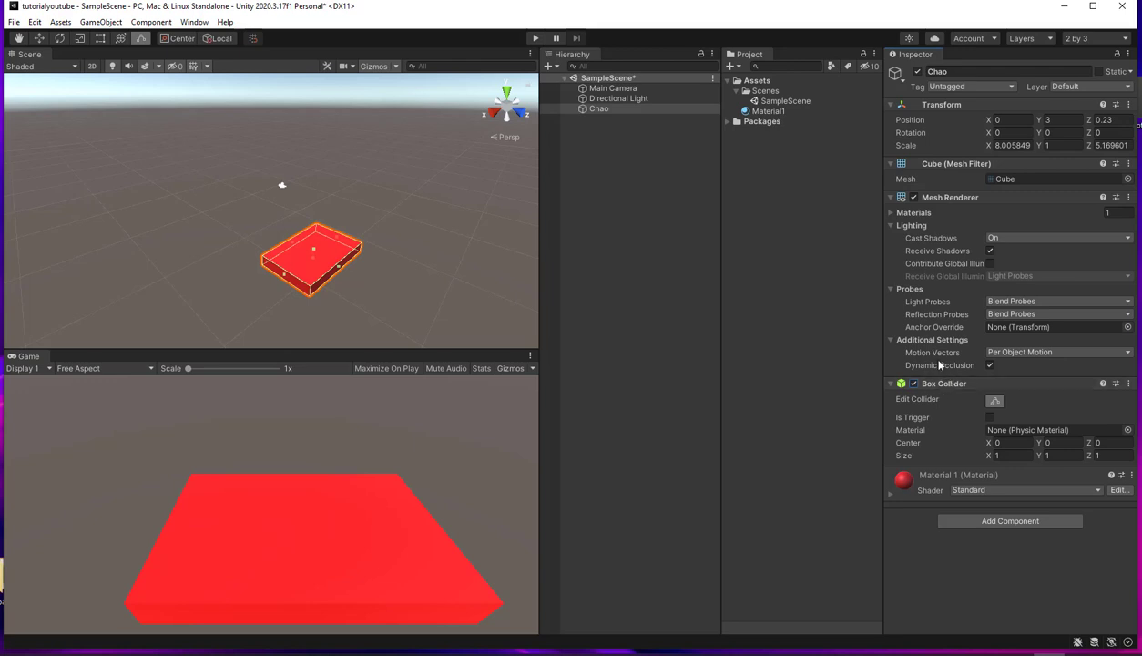
# Cancel Add Component without adding anything and enter Play mode to preview
pyautogui.click(976, 521)
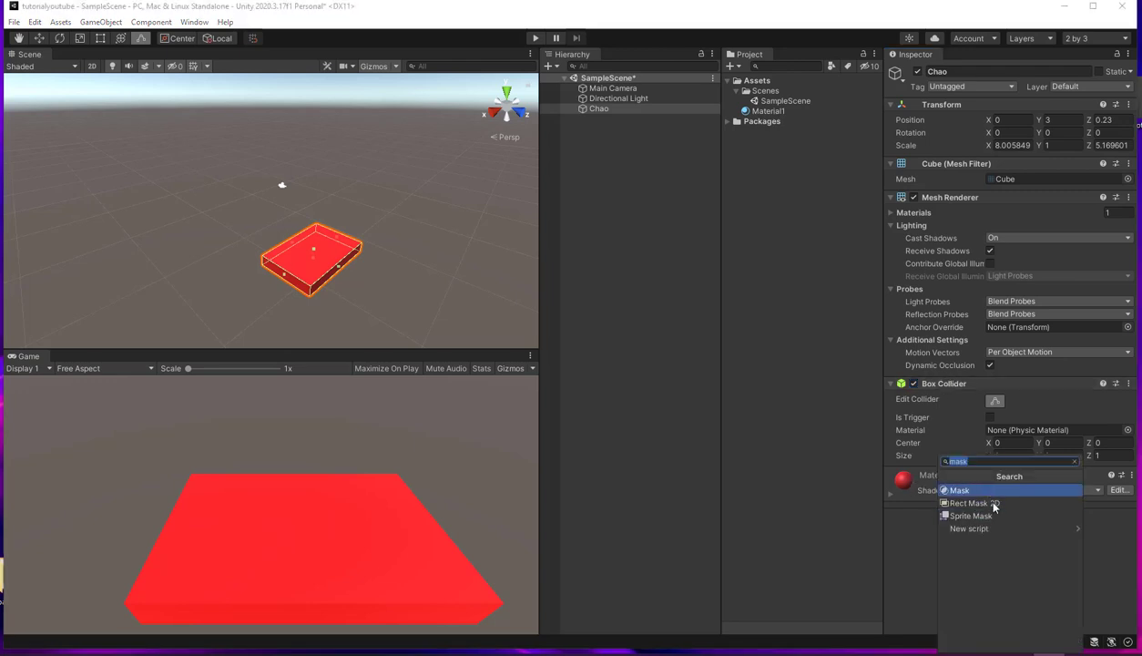
pyautogui.press('BackSpace')
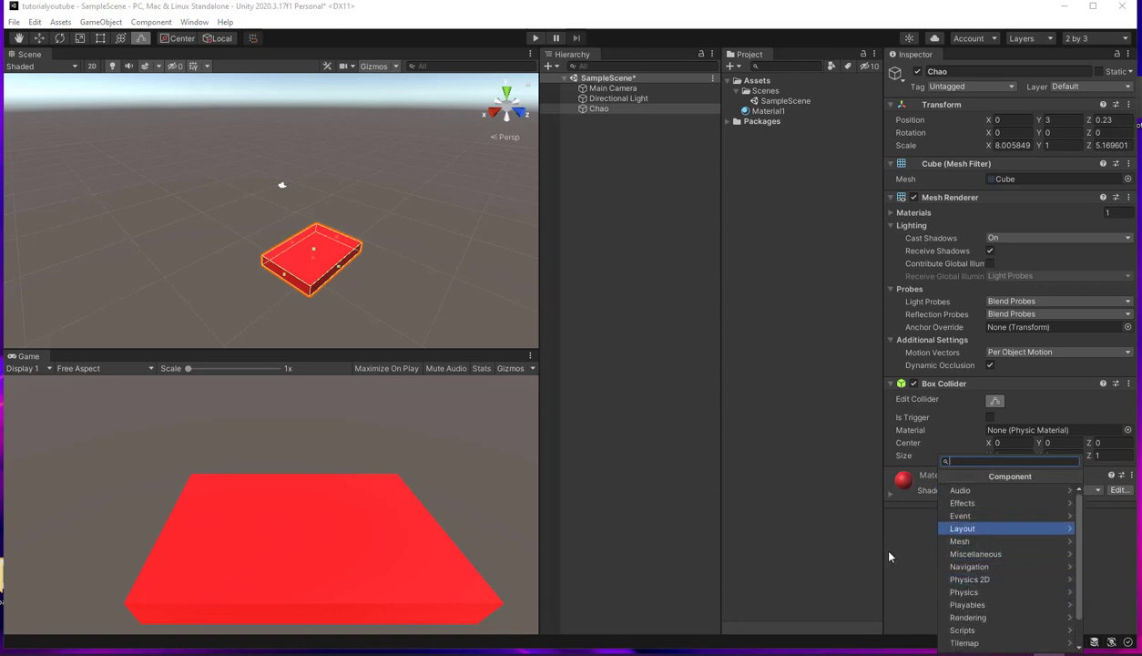
pyautogui.click(895, 535)
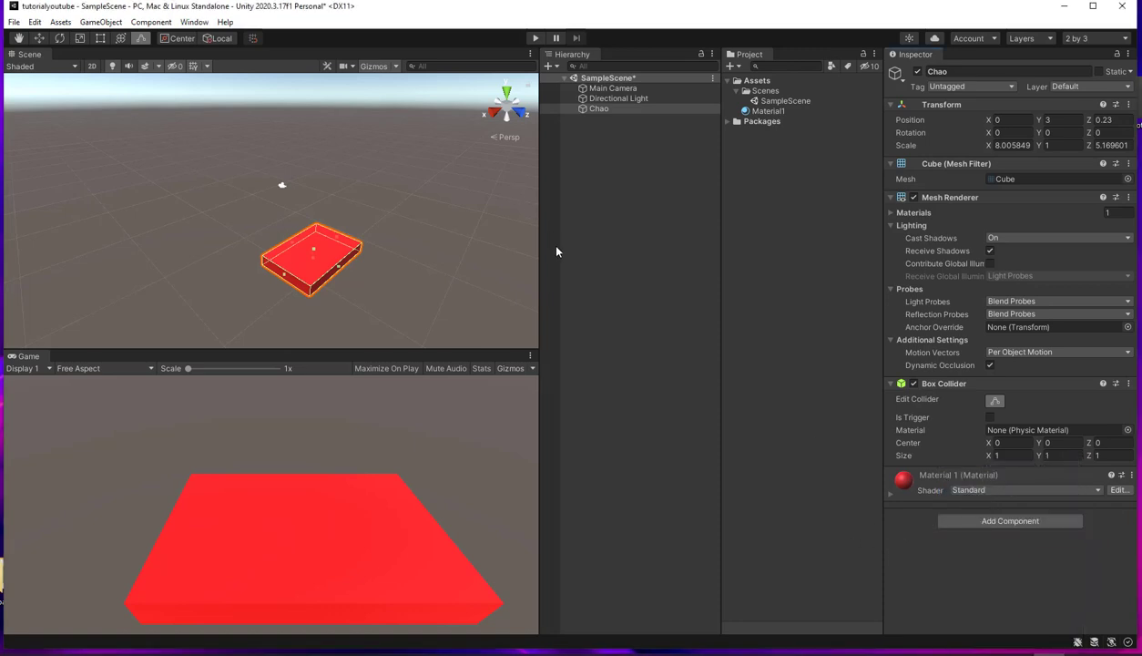
pyautogui.click(536, 39)
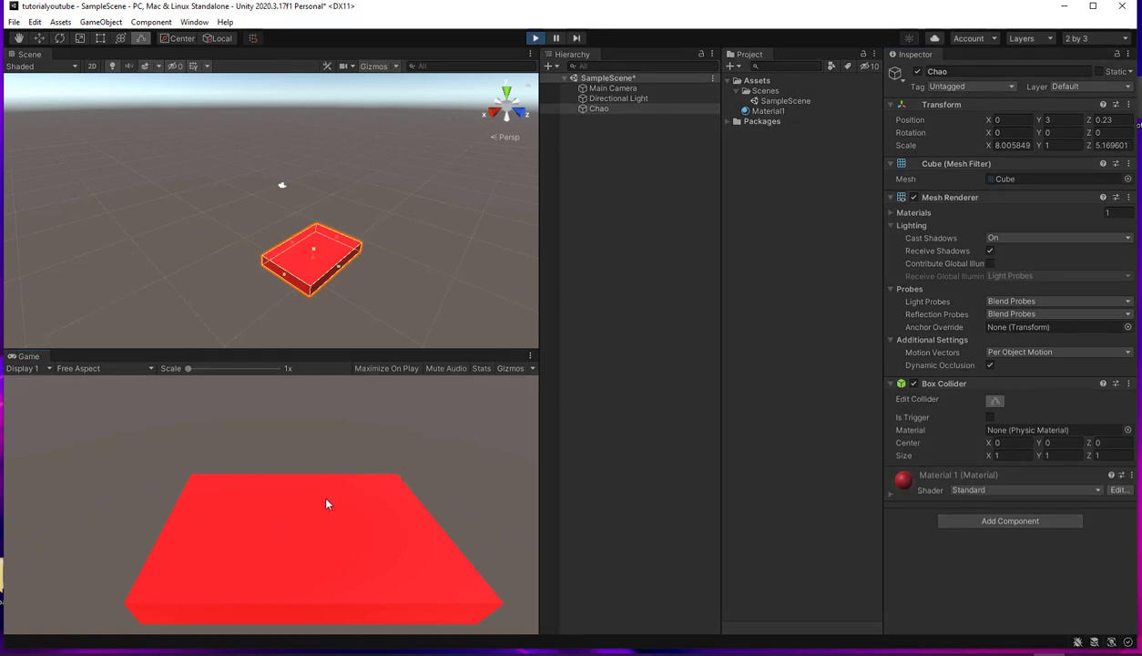
# Stop Play mode and create a sphere renamed Player
pyautogui.click(545, 39)
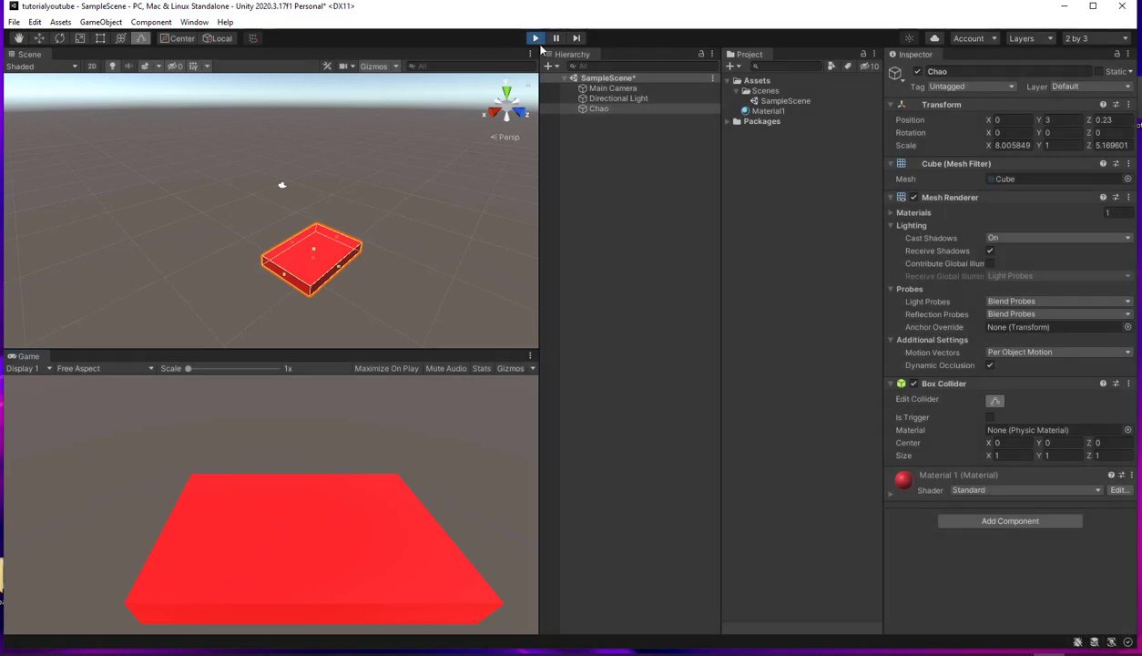
pyautogui.rightClick(599, 137)
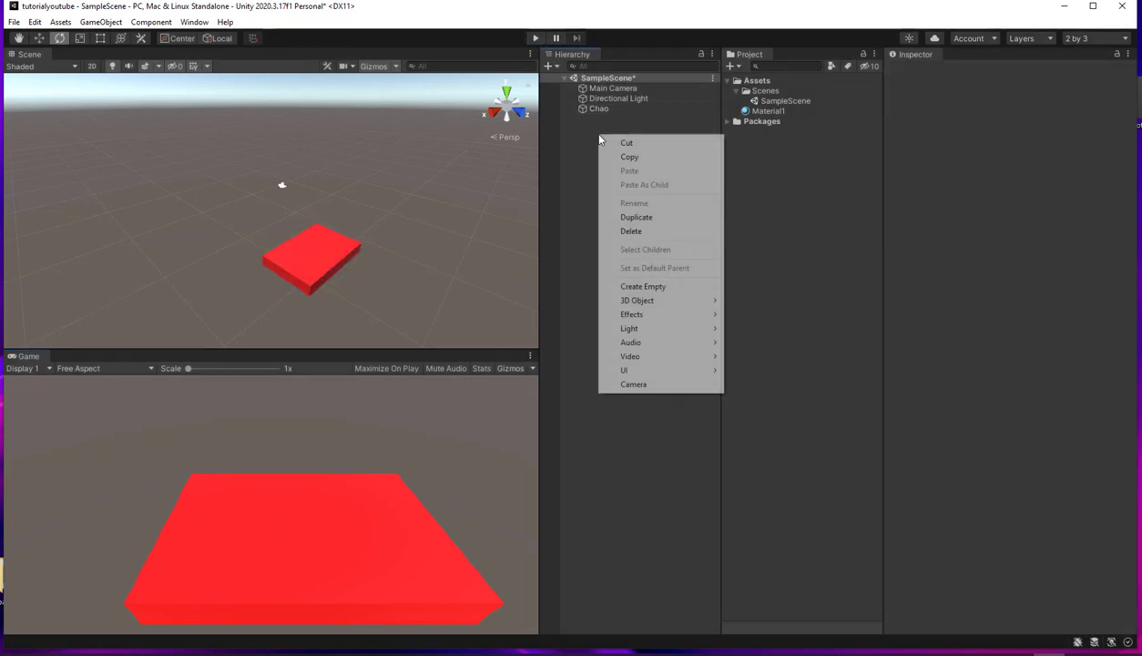
pyautogui.moveTo(665, 302)
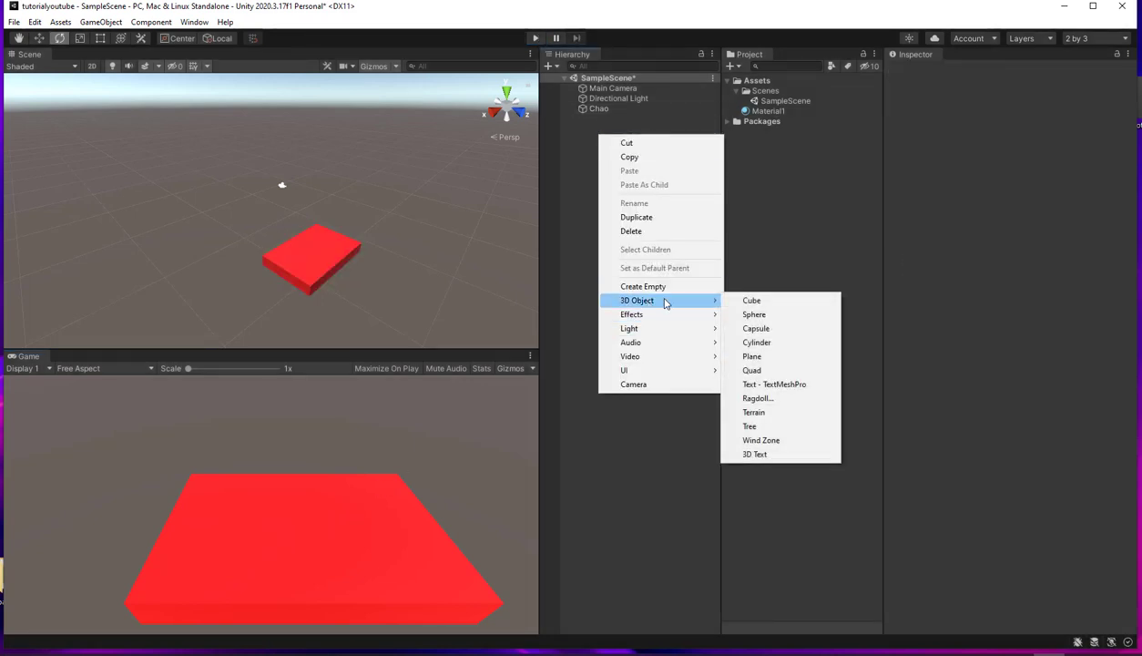
pyautogui.click(755, 314)
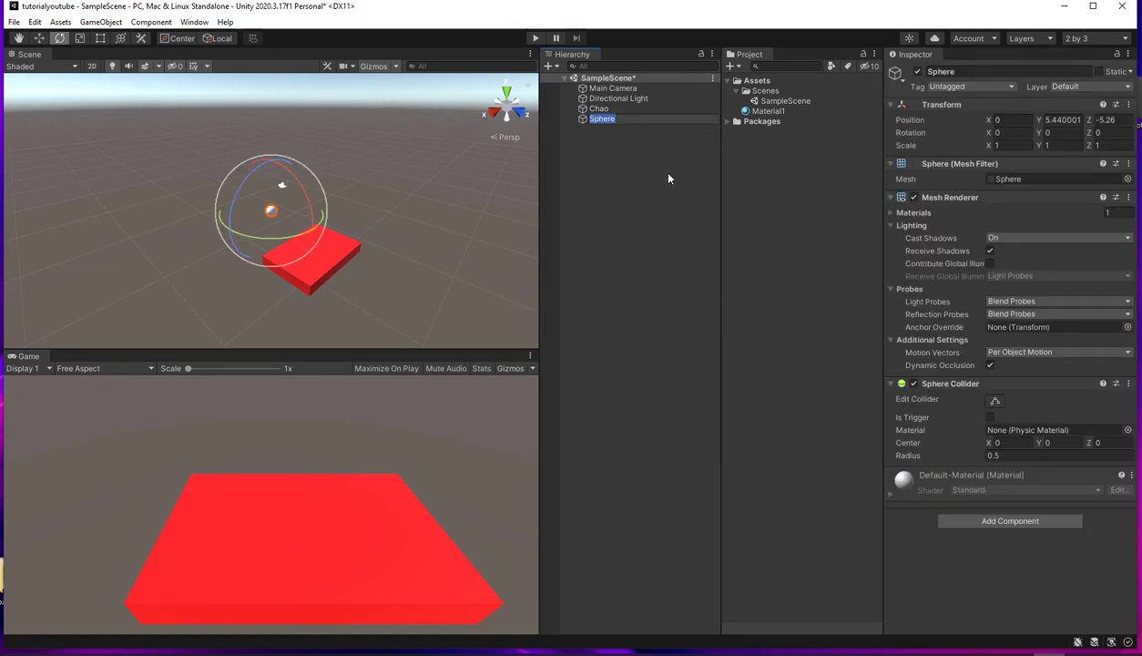
pyautogui.click(575, 116)
pyautogui.click(931, 72)
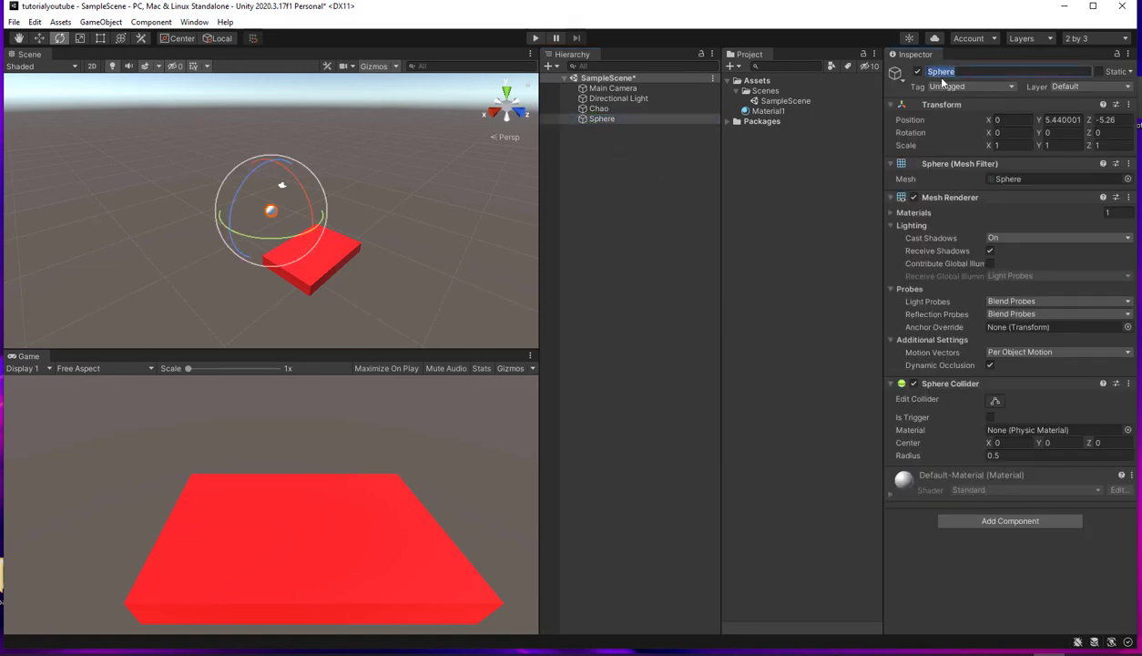
pyautogui.write('Player')
# Position Player above the red floor at 0, 5.44, -0.95, testing in Play mode
pyautogui.press('w')
pyautogui.moveTo(302, 225); pyautogui.dragTo(351, 244)
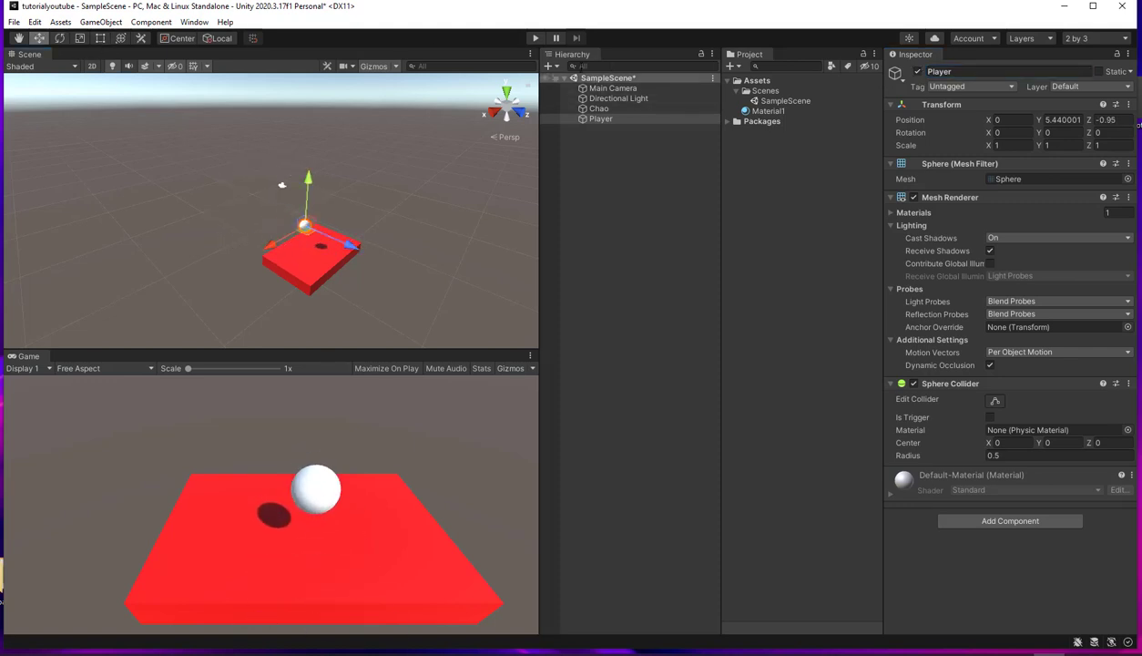
pyautogui.click(536, 38)
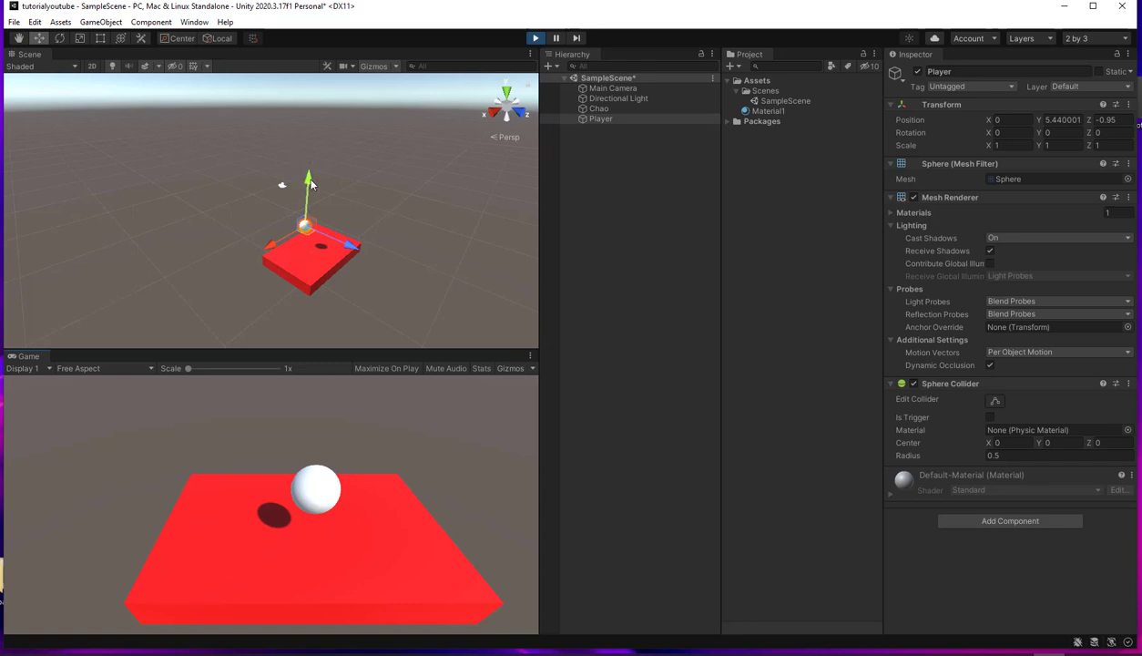
pyautogui.moveTo(355, 247); pyautogui.dragTo(362, 252)
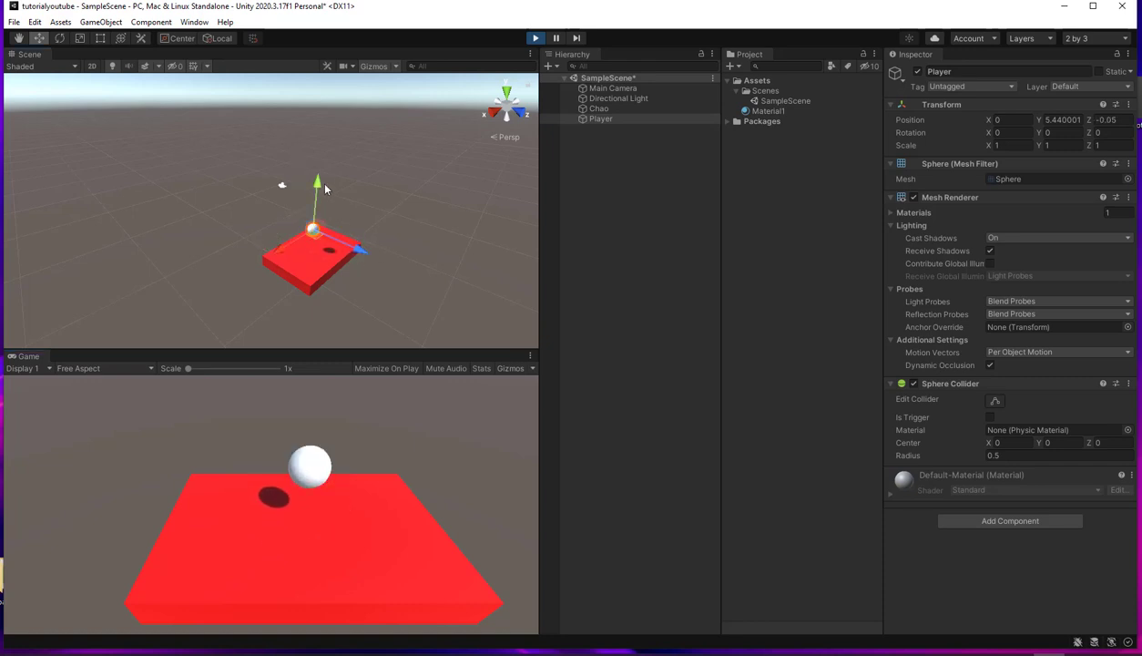
pyautogui.moveTo(326, 189); pyautogui.dragTo(324, 177)
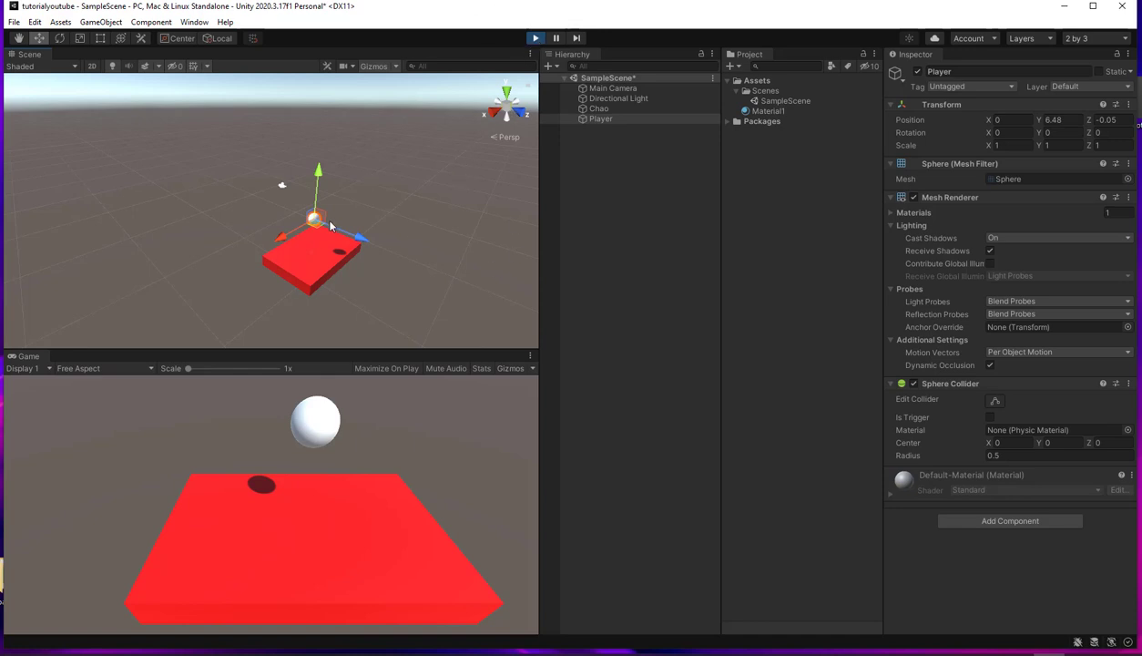
pyautogui.moveTo(289, 229); pyautogui.dragTo(289, 237)
pyautogui.moveTo(370, 239); pyautogui.dragTo(339, 228)
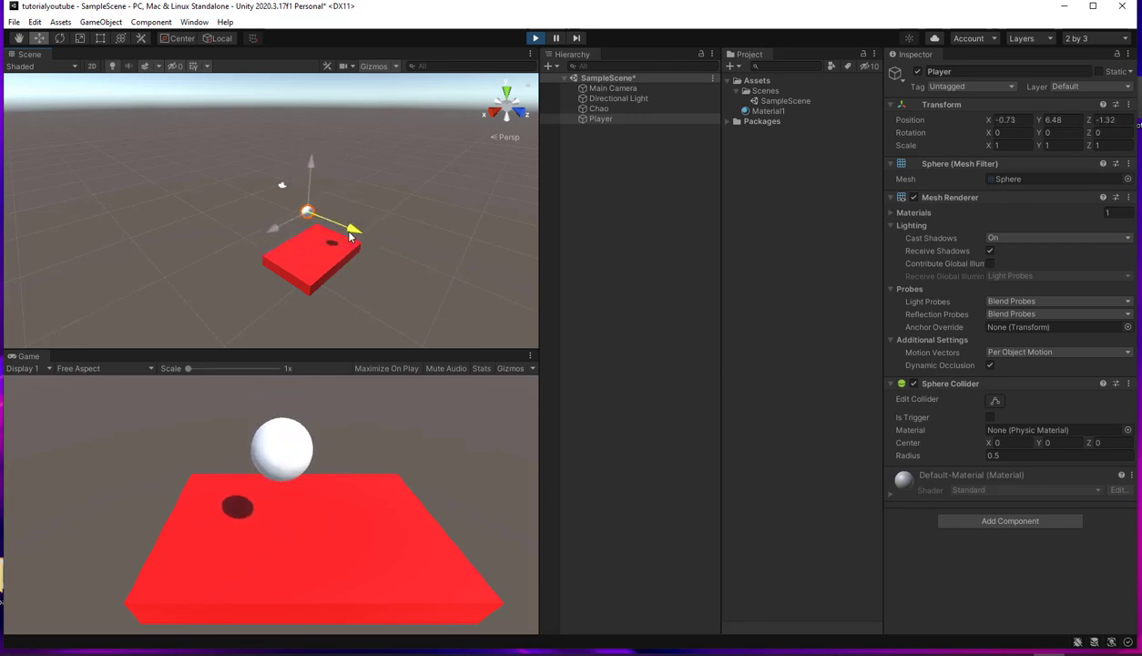
pyautogui.click(535, 37)
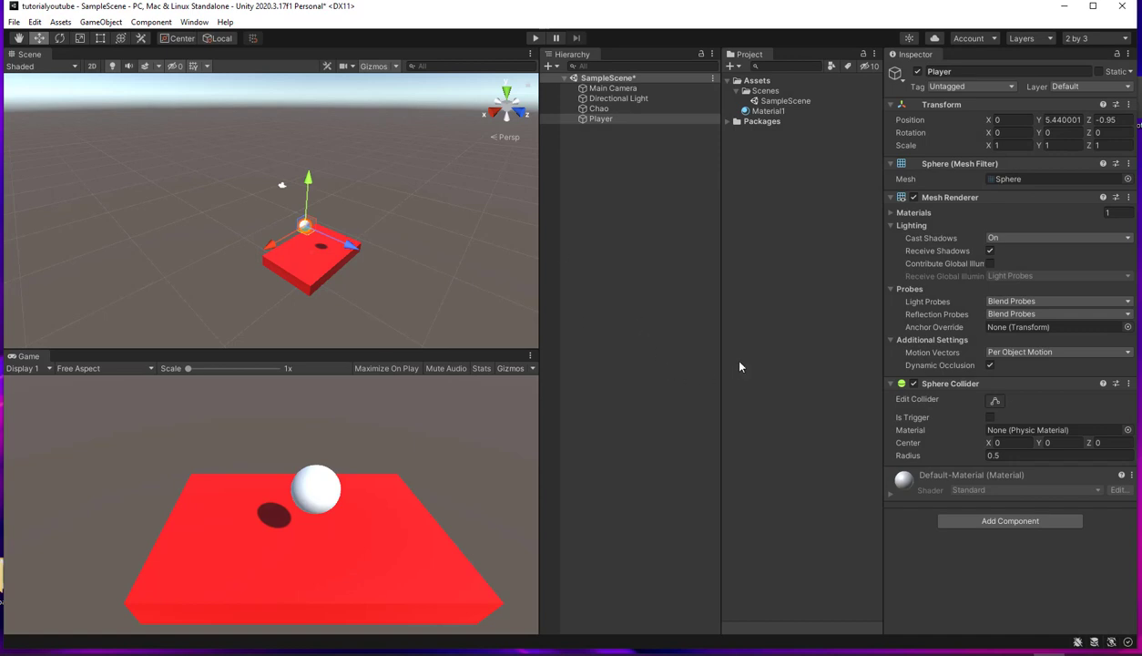
# Add a Rigidbody to the Player sphere via 'rigi' search, then enter Play mode to watch it fall
pyautogui.click(997, 521)
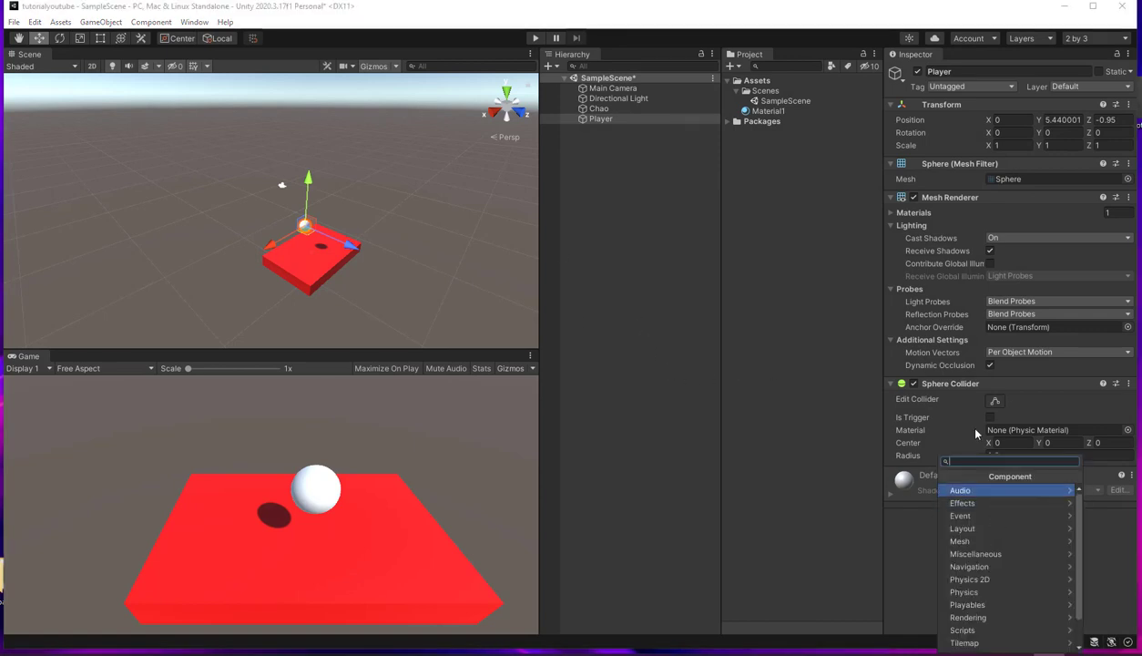
pyautogui.write('rigi')
pyautogui.press('Return')
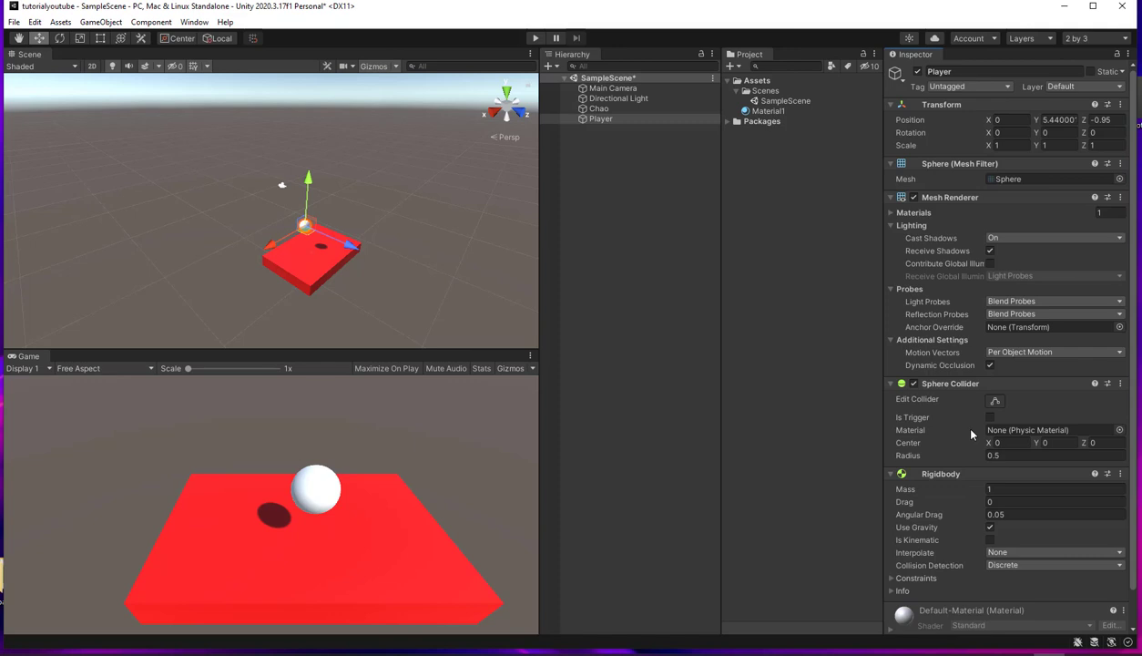
pyautogui.scroll(-2, 944, 496)
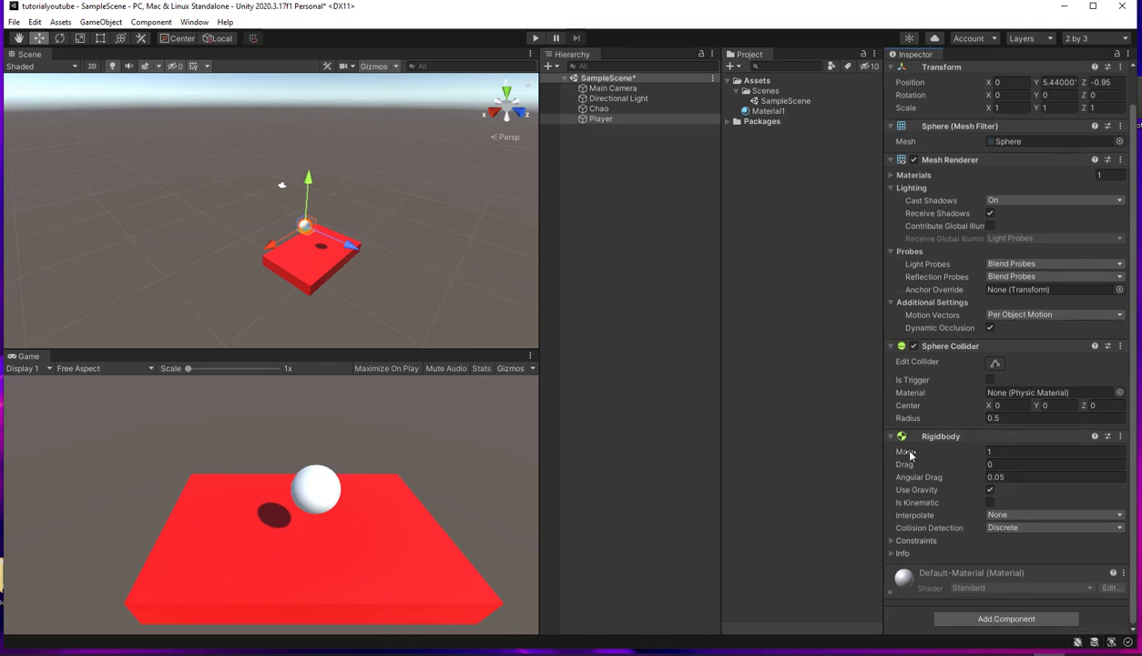
pyautogui.moveTo(908, 453)
pyautogui.moveTo(971, 480)
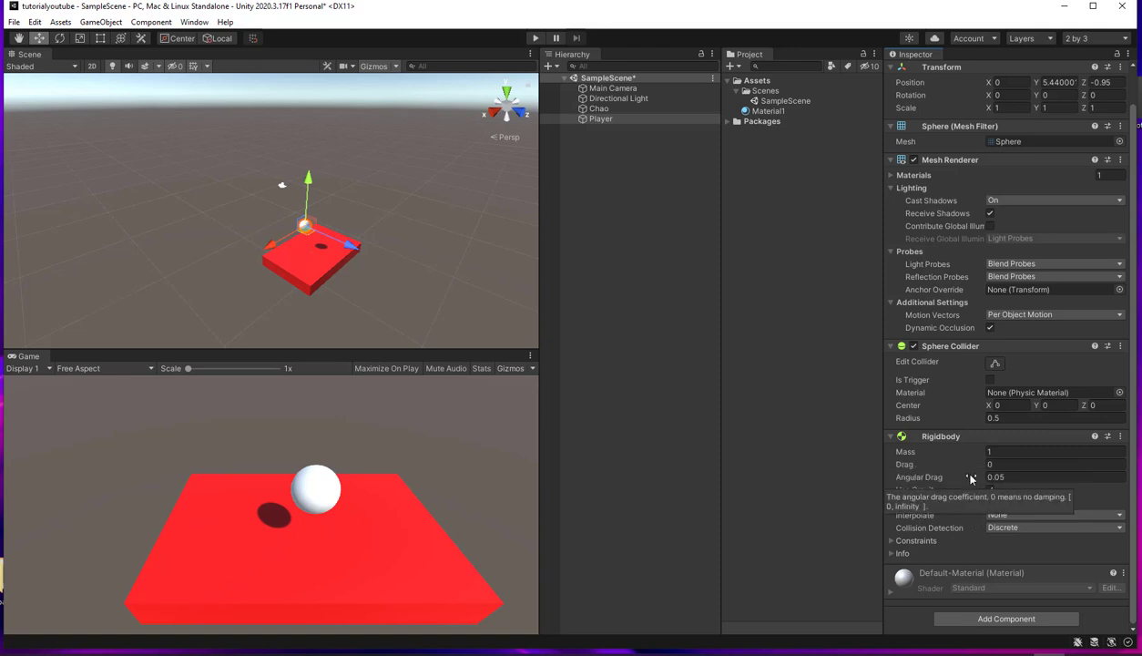
pyautogui.click(535, 37)
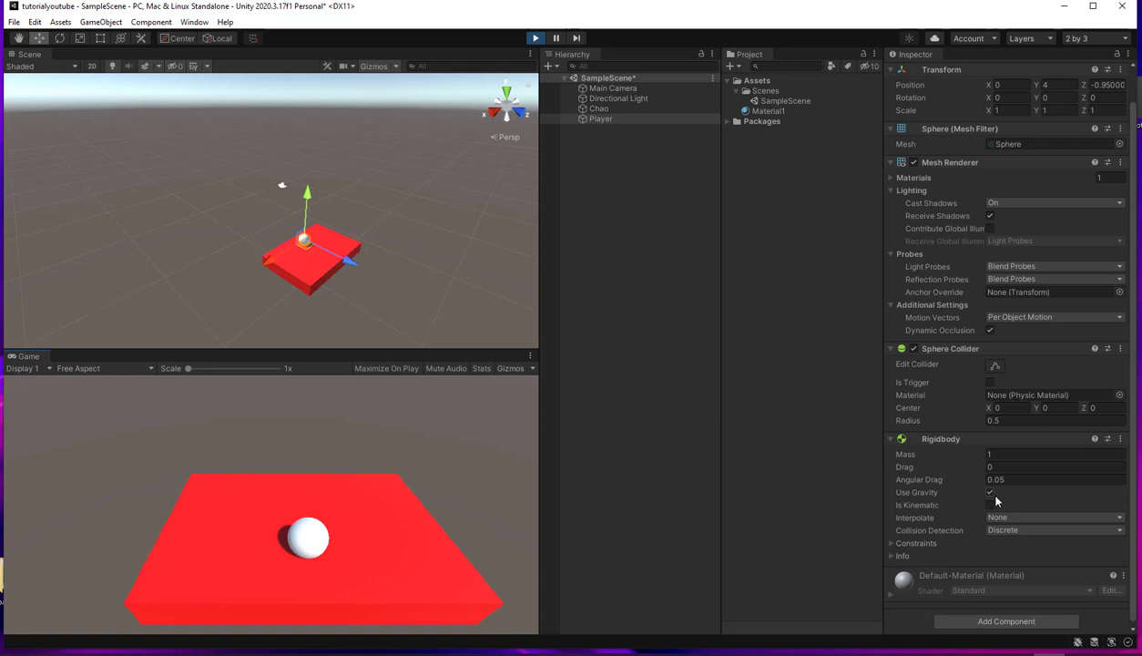
# Stop Play mode, toggle the Rigidbody Info section open and closed, and restart Play
pyautogui.hotkey('ctrl', 'p')
pyautogui.click(892, 543)
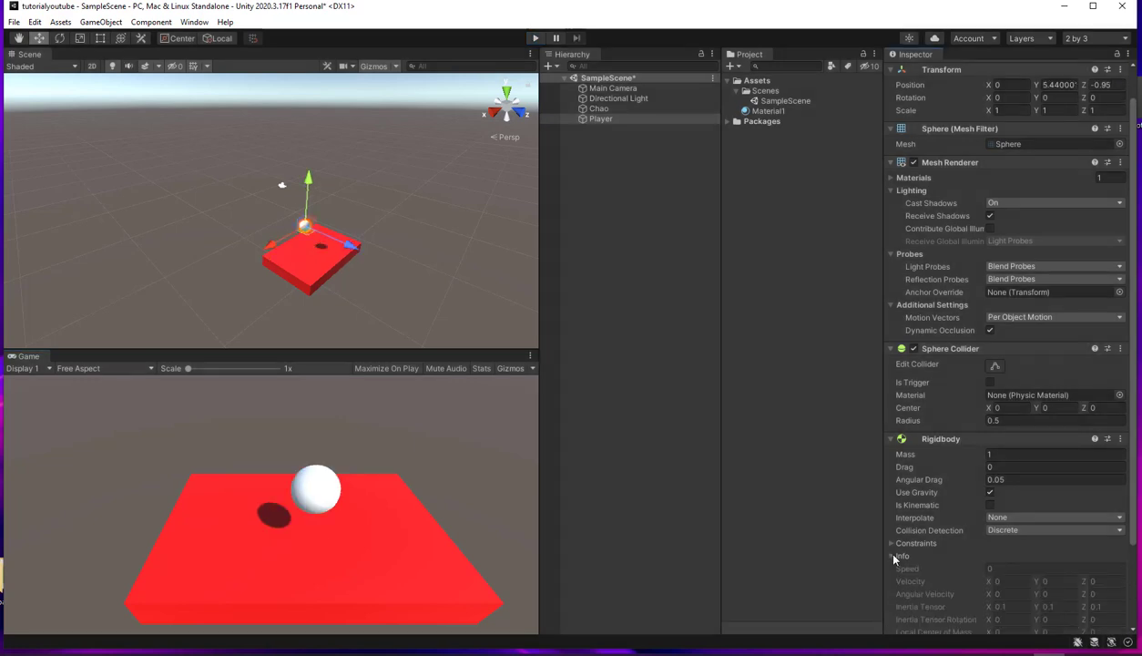
pyautogui.click(893, 543)
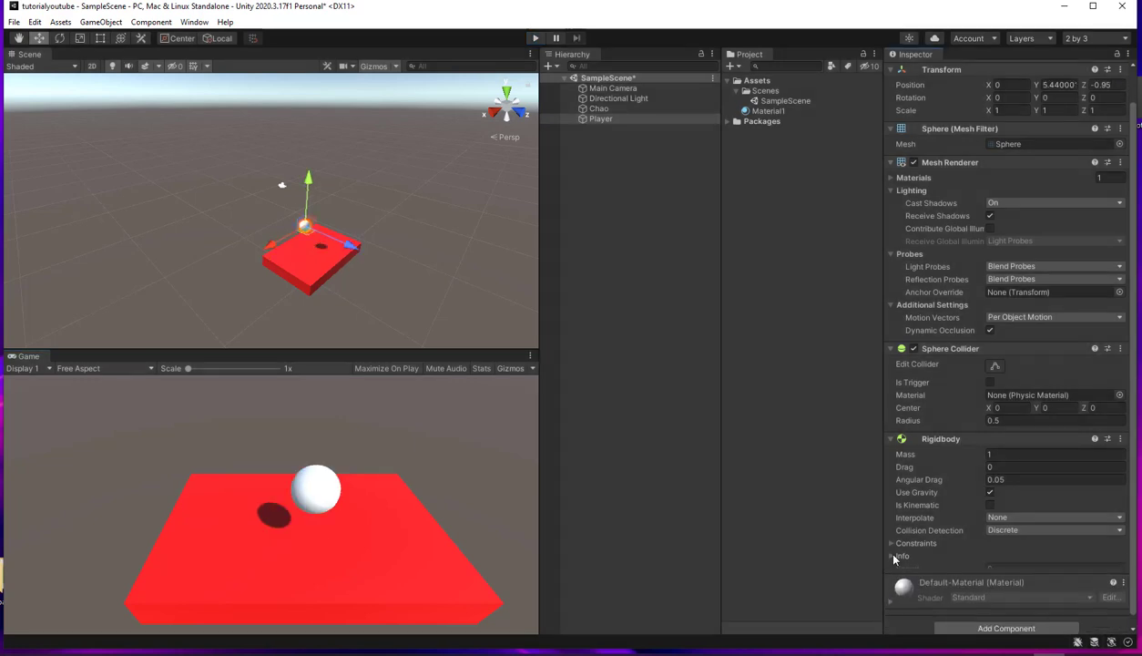
pyautogui.click(535, 38)
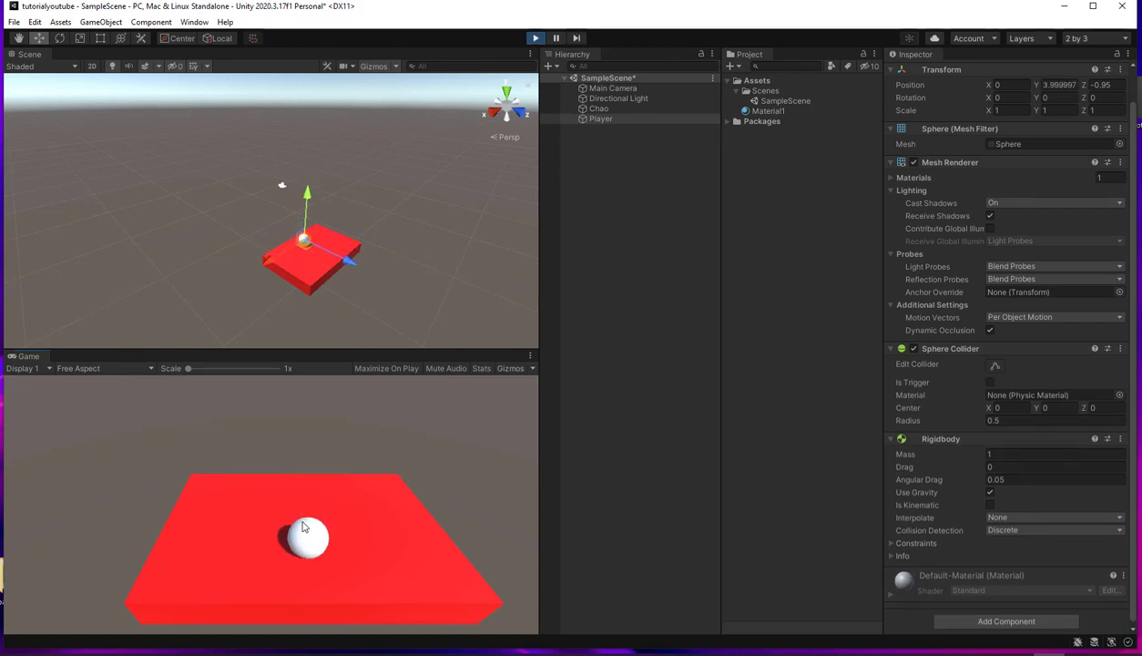
# While playing, drag the ball up and along Z and X, pause, then stop Play to reset it
pyautogui.moveTo(307, 195); pyautogui.dragTo(312, 169)
pyautogui.moveTo(360, 273); pyautogui.dragTo(369, 283)
pyautogui.moveTo(296, 273); pyautogui.dragTo(357, 288)
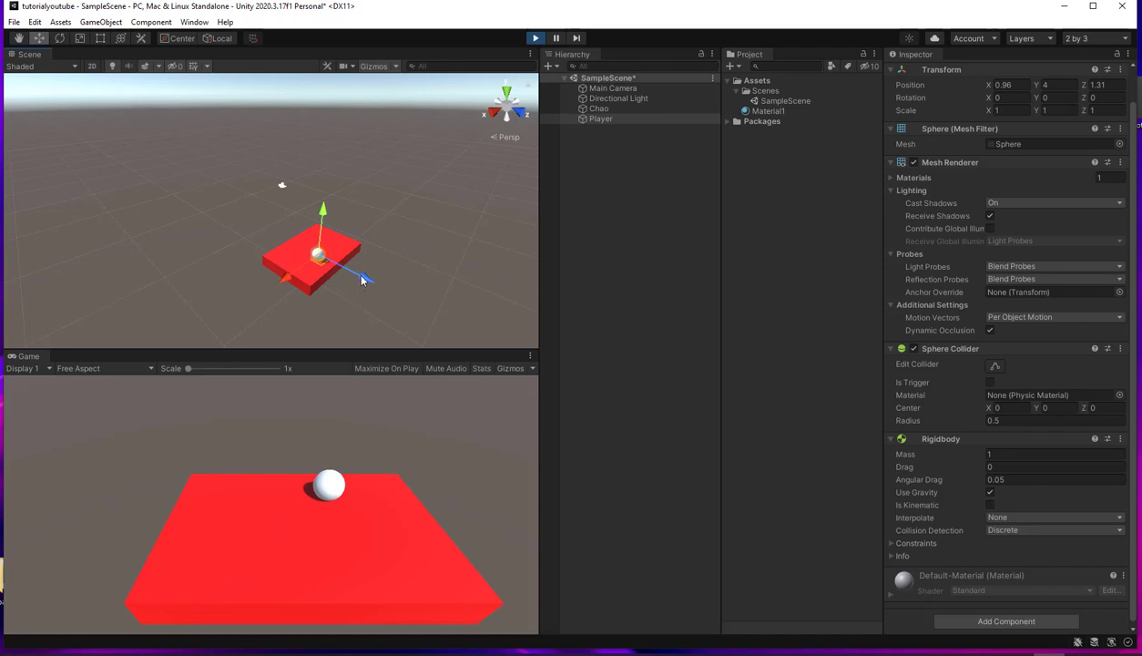
pyautogui.moveTo(328, 250); pyautogui.dragTo(362, 286)
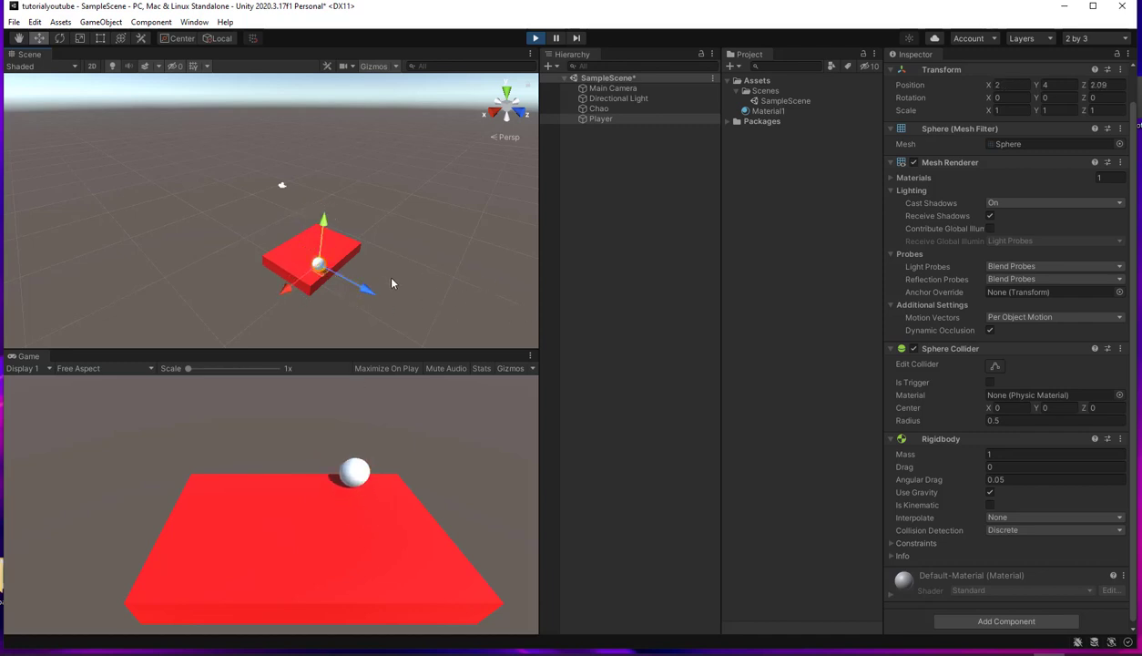
pyautogui.click(555, 38)
pyautogui.moveTo(364, 287); pyautogui.dragTo(352, 279)
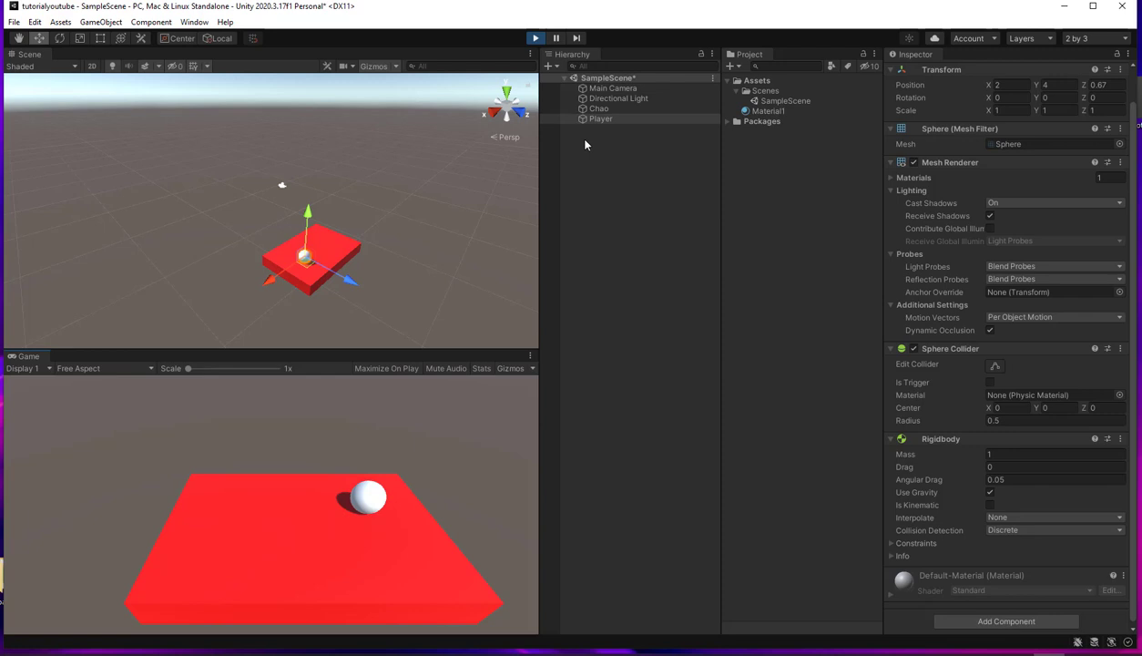
pyautogui.click(535, 39)
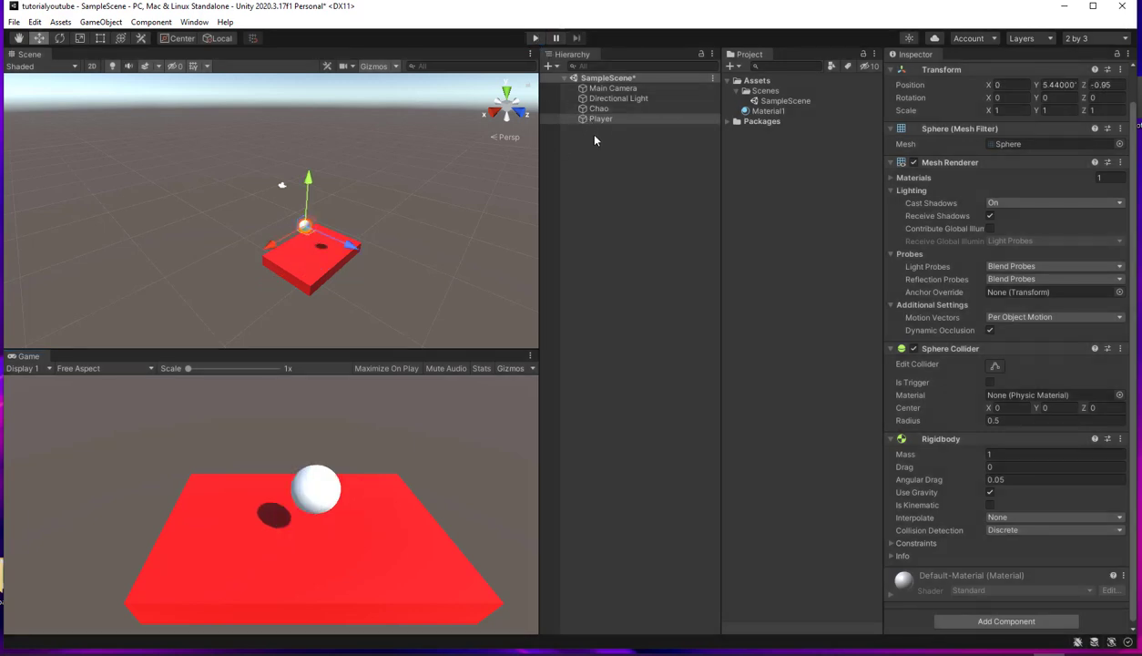
# Zoom and Alt-orbit the Scene view to look down on the floor
pyautogui.scroll(2, 361, 180)
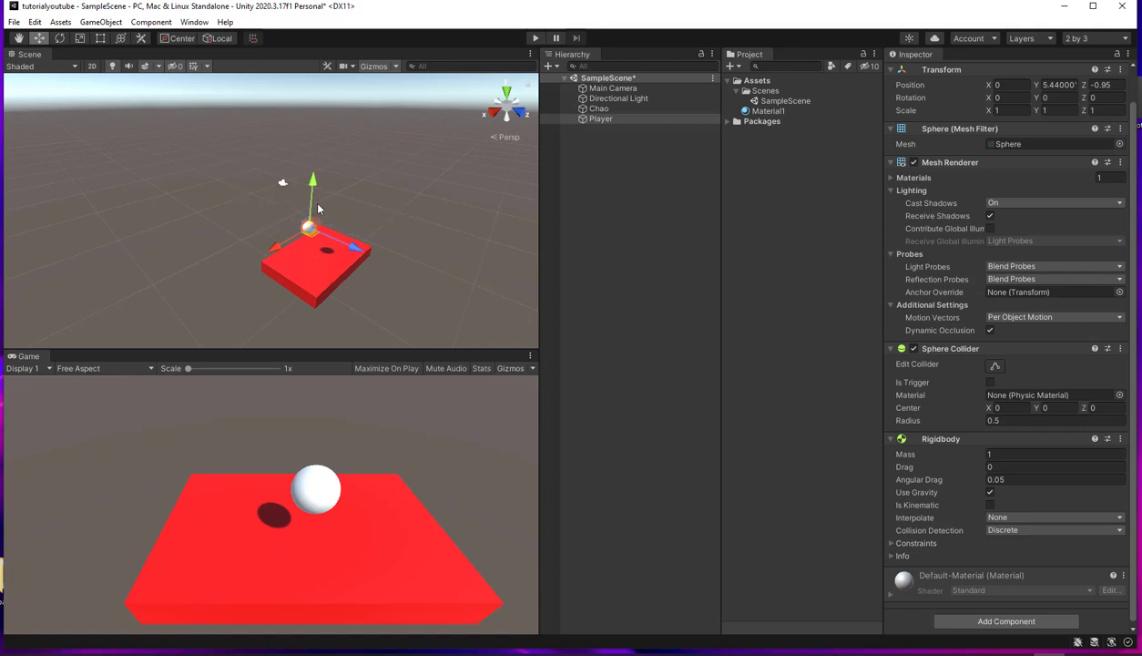
pyautogui.press('alt')
pyautogui.moveTo(277, 189)
pyautogui.keyDown('alt'); pyautogui.mouseDown()
pyautogui.moveTo(373, 231)
pyautogui.moveTo(318, 252)
pyautogui.moveTo(359, 281)
pyautogui.mouseUp(); pyautogui.keyUp('alt')
pyautogui.scroll(-2, 322, 228)
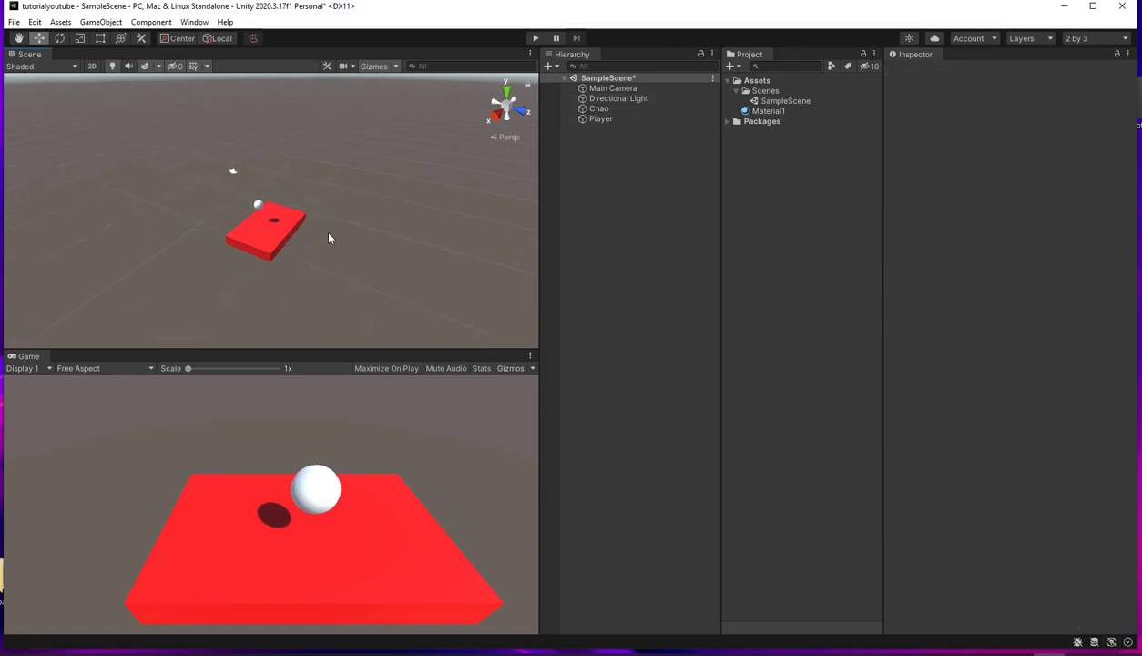
pyautogui.scroll(2, 321, 228)
pyautogui.scroll(-2, 322, 228)
pyautogui.scroll(2, 329, 237)
pyautogui.scroll(1, 329, 238)
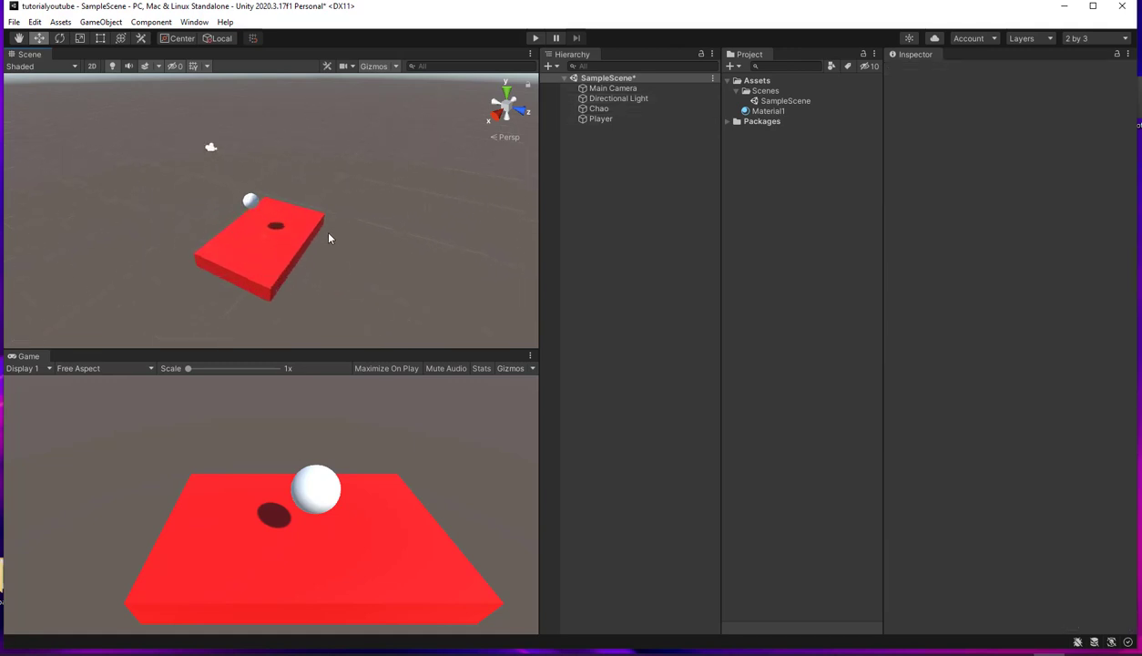
pyautogui.scroll(-2, 329, 237)
pyautogui.scroll(2, 329, 238)
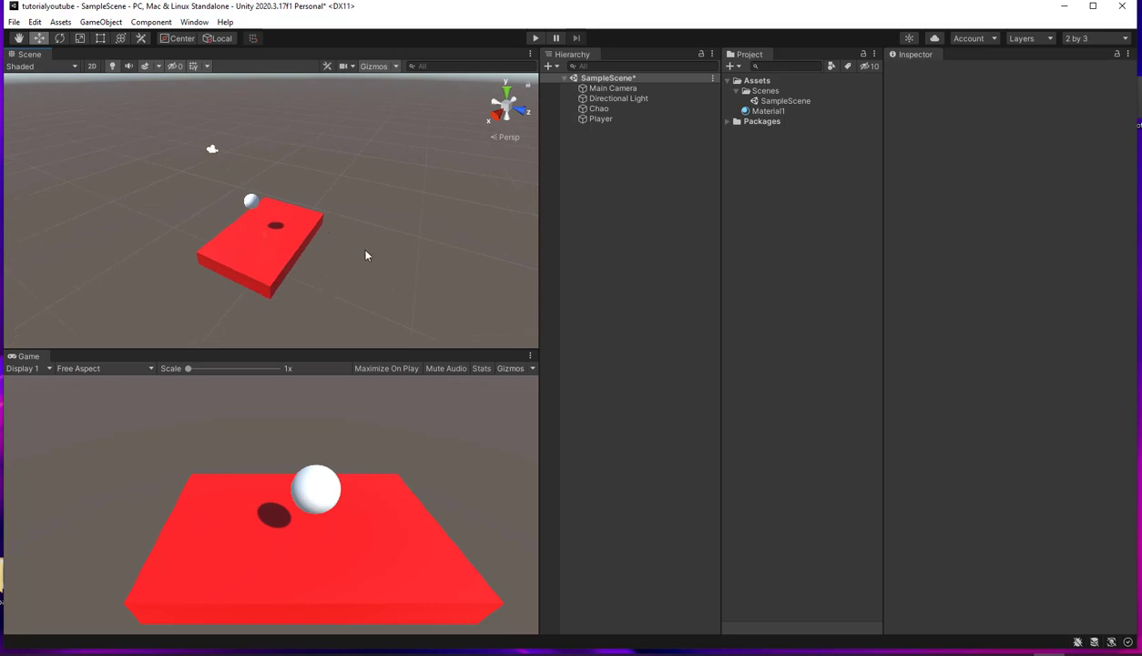
pyautogui.moveTo(365, 256); pyautogui.dragTo(340, 199, button='right')
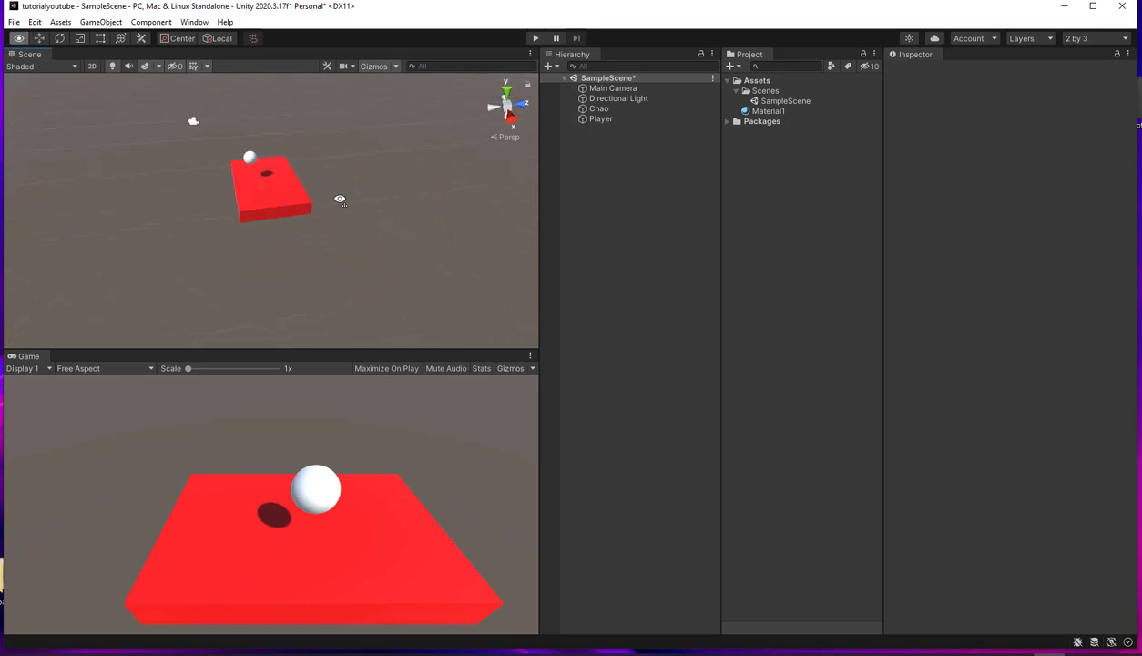
pyautogui.moveTo(340, 199)
pyautogui.mouseDown(button='right')
pyautogui.moveTo(212, 162)
pyautogui.moveTo(301, 186)
pyautogui.mouseUp(button='right')
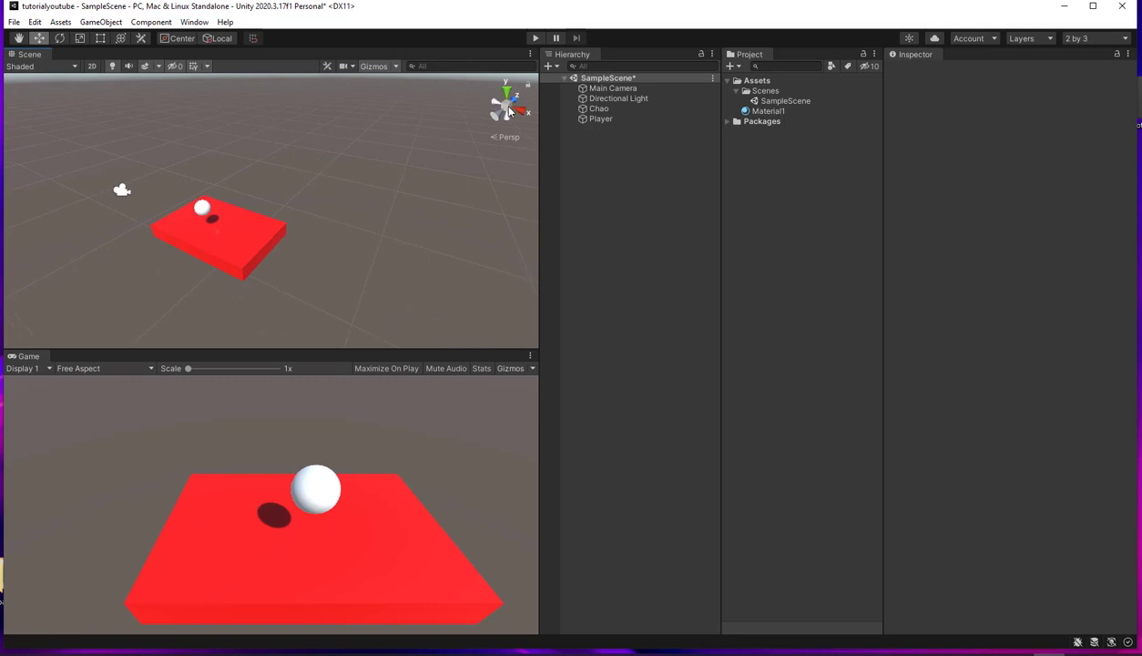
pyautogui.click(509, 112)
pyautogui.click(506, 92)
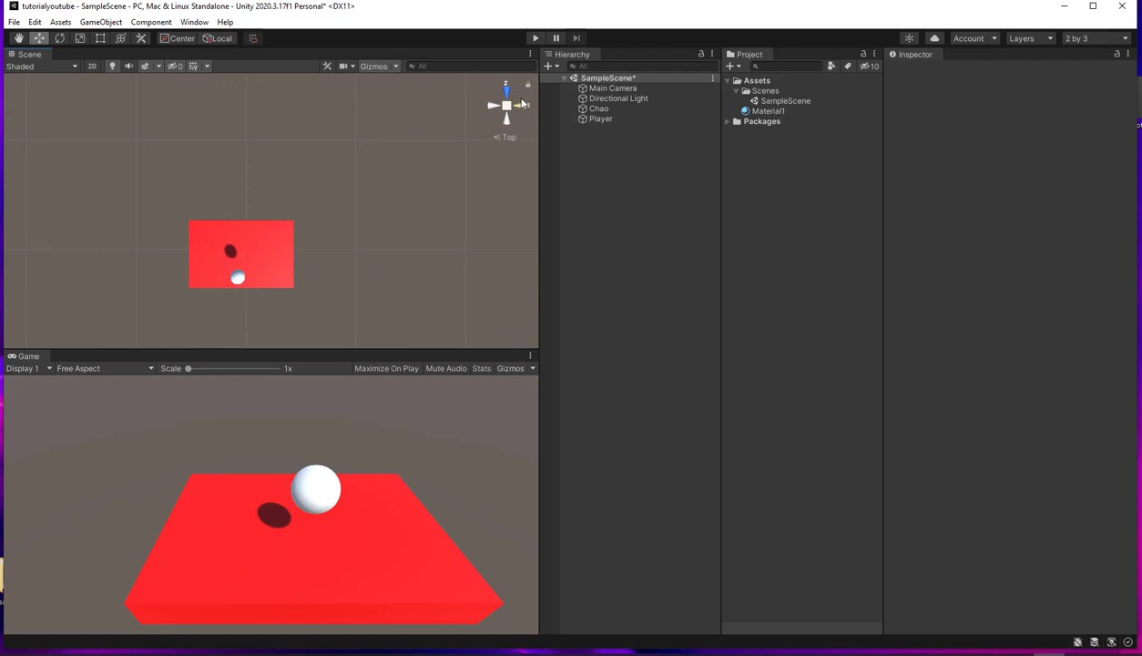
pyautogui.click(524, 105)
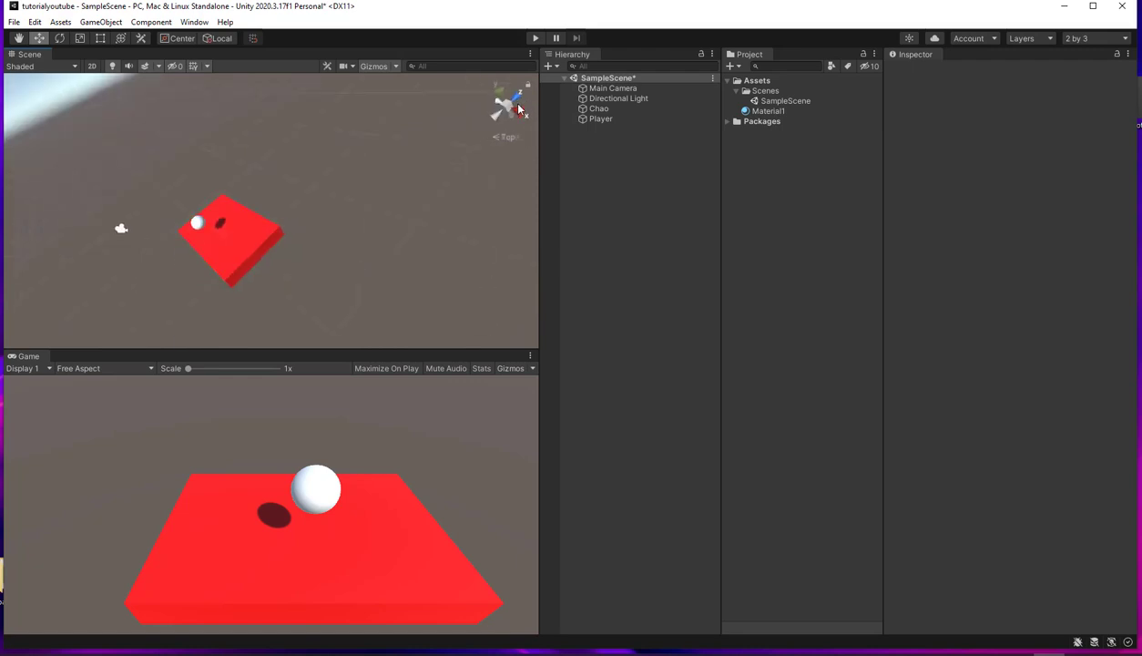
pyautogui.click(494, 106)
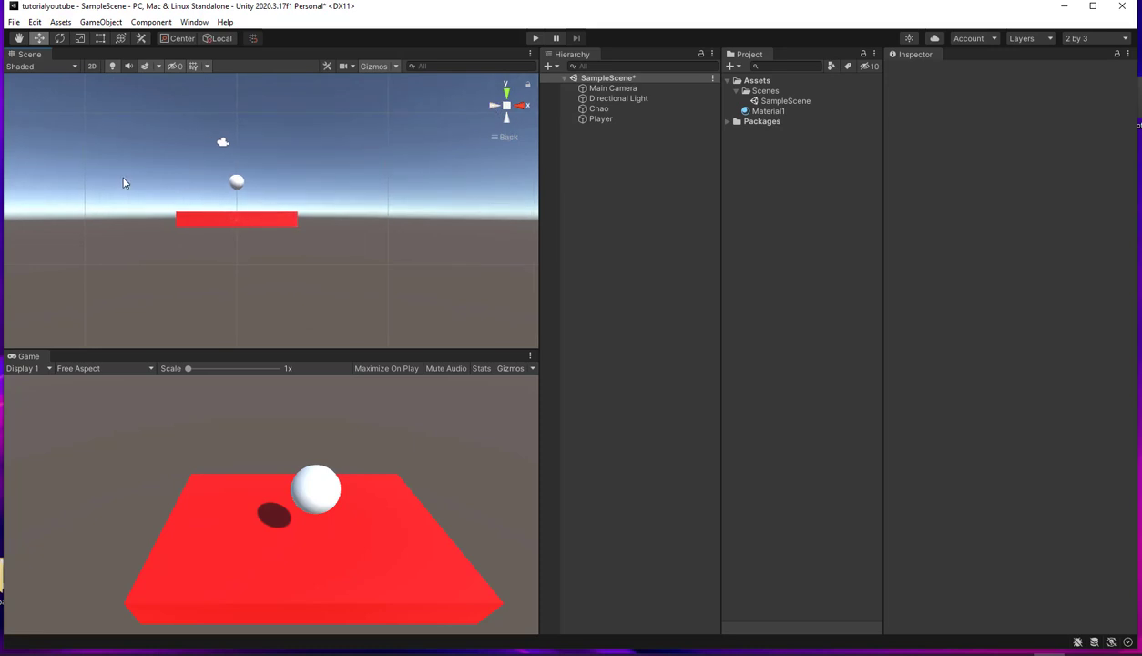
pyautogui.moveTo(123, 179)
pyautogui.keyDown('alt'); pyautogui.mouseDown()
pyautogui.moveTo(342, 270)
pyautogui.moveTo(162, 179)
pyautogui.moveTo(344, 161)
pyautogui.mouseUp(); pyautogui.keyUp('alt')
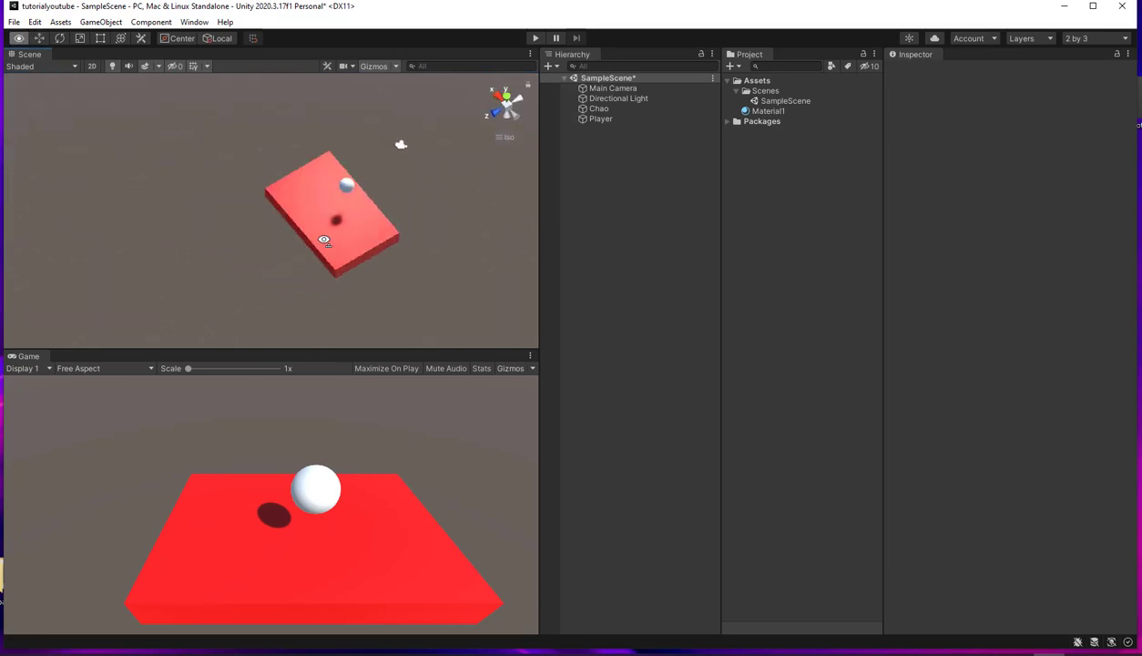
pyautogui.moveTo(344, 161); pyautogui.dragTo(281, 231, button='middle')
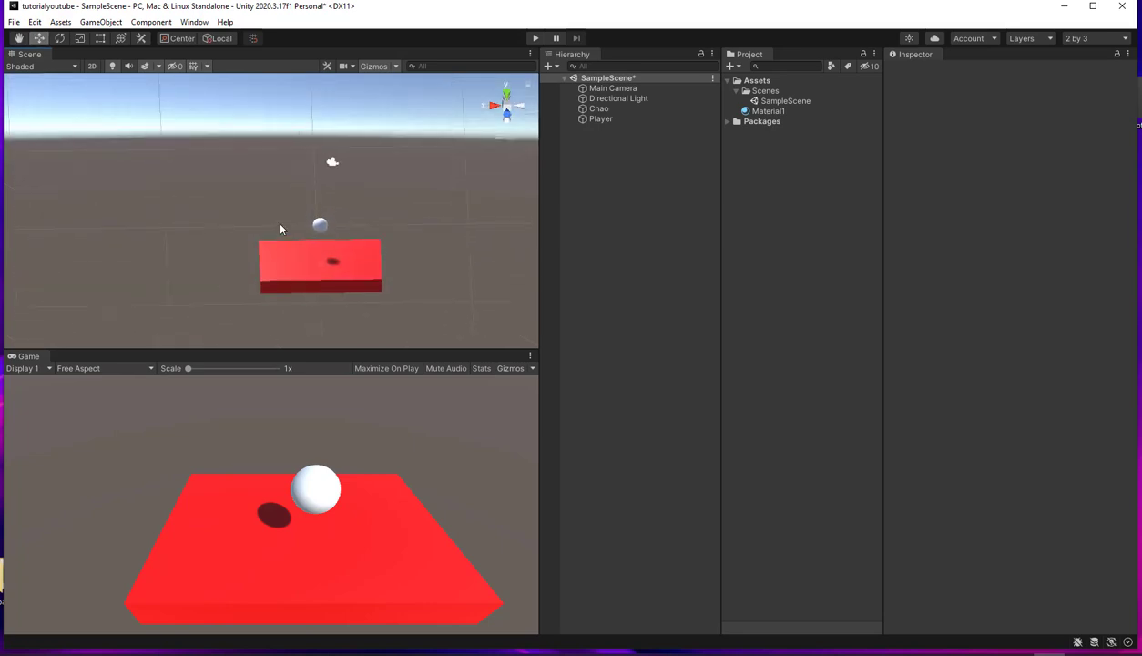
# Duplicate the Chao floor and slide the copy, Chao (1), along X to 7.94
pyautogui.click(294, 272)
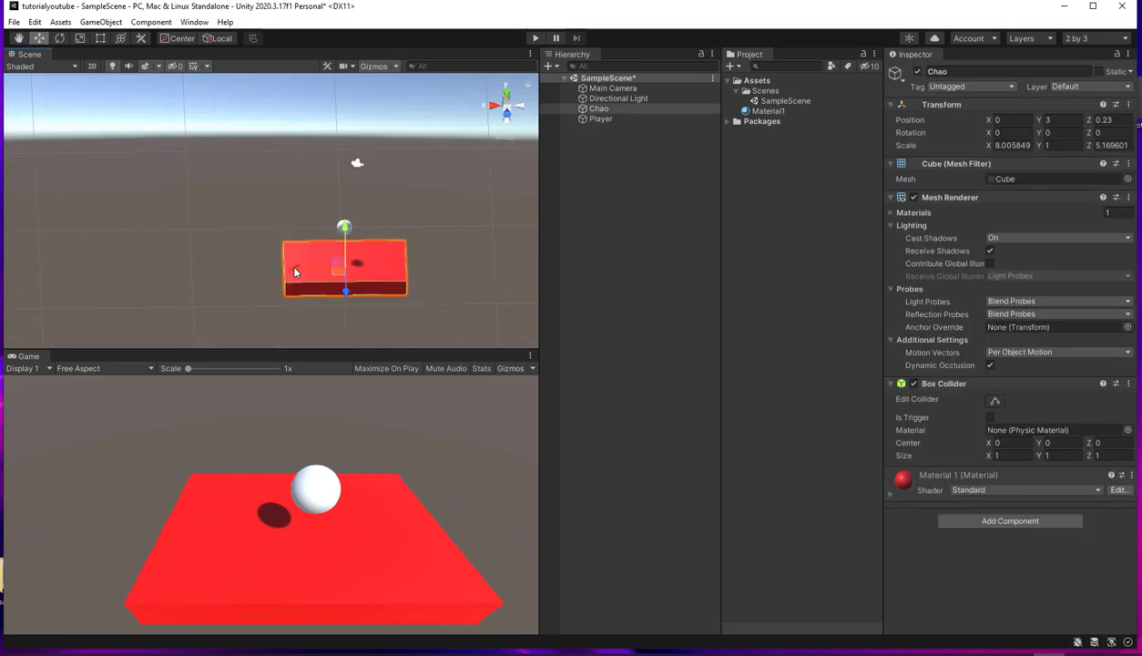
pyautogui.hotkey('ctrl', 'd')
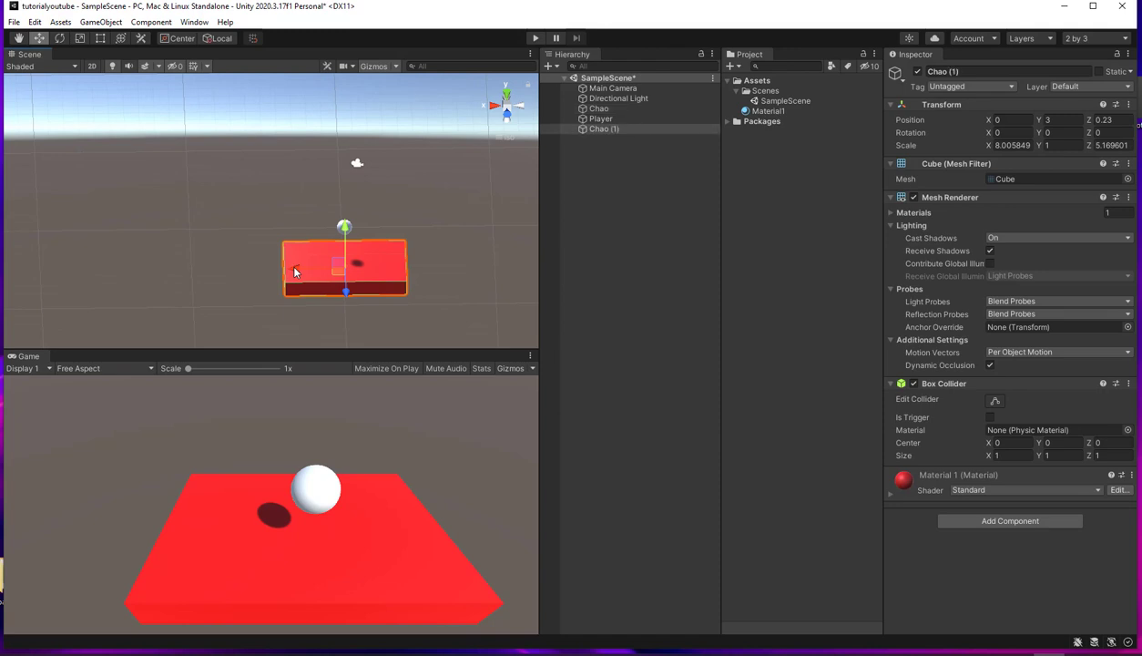
pyautogui.moveTo(296, 271); pyautogui.dragTo(178, 287)
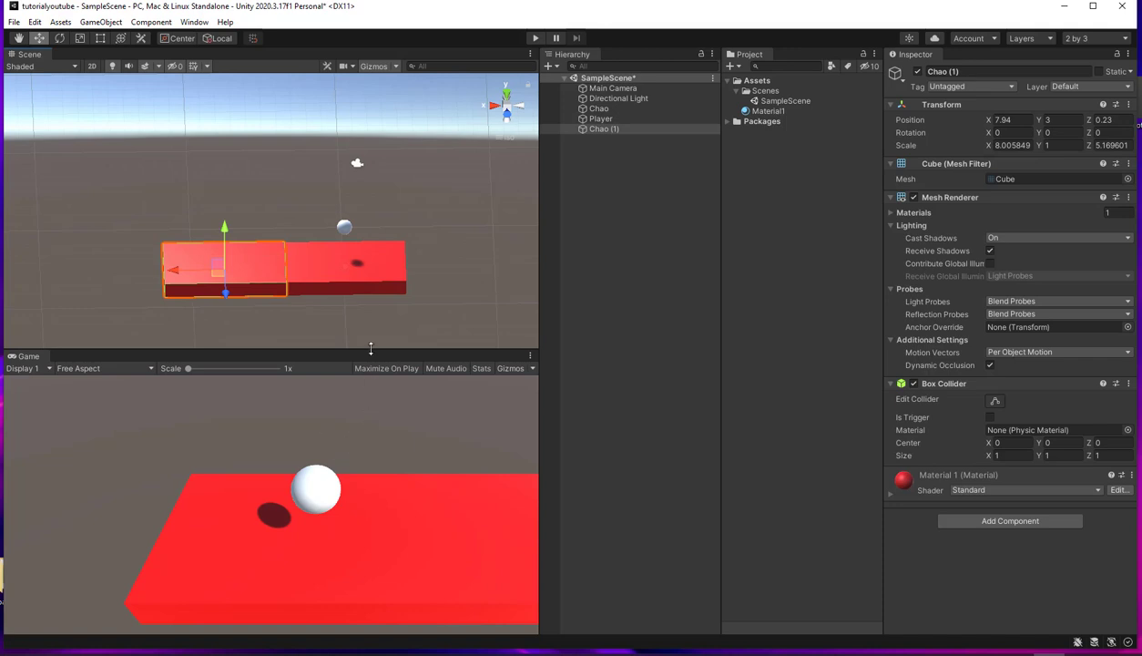
pyautogui.click(573, 287)
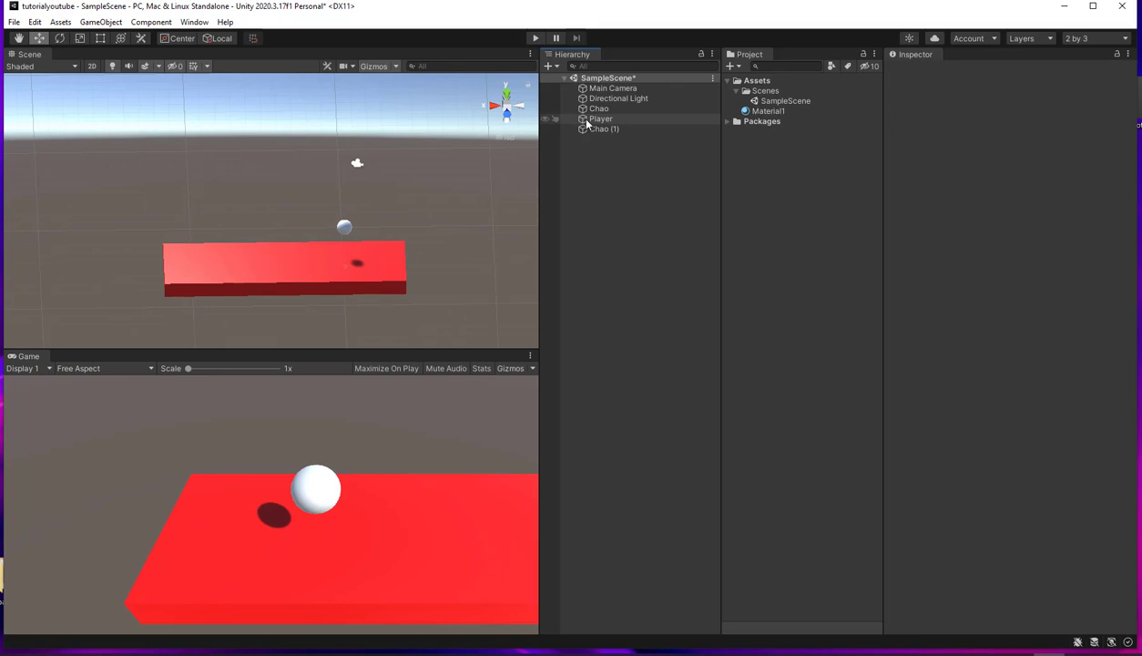
# Duplicate the Player sphere and rename the copy Inimigo
pyautogui.click(588, 123)
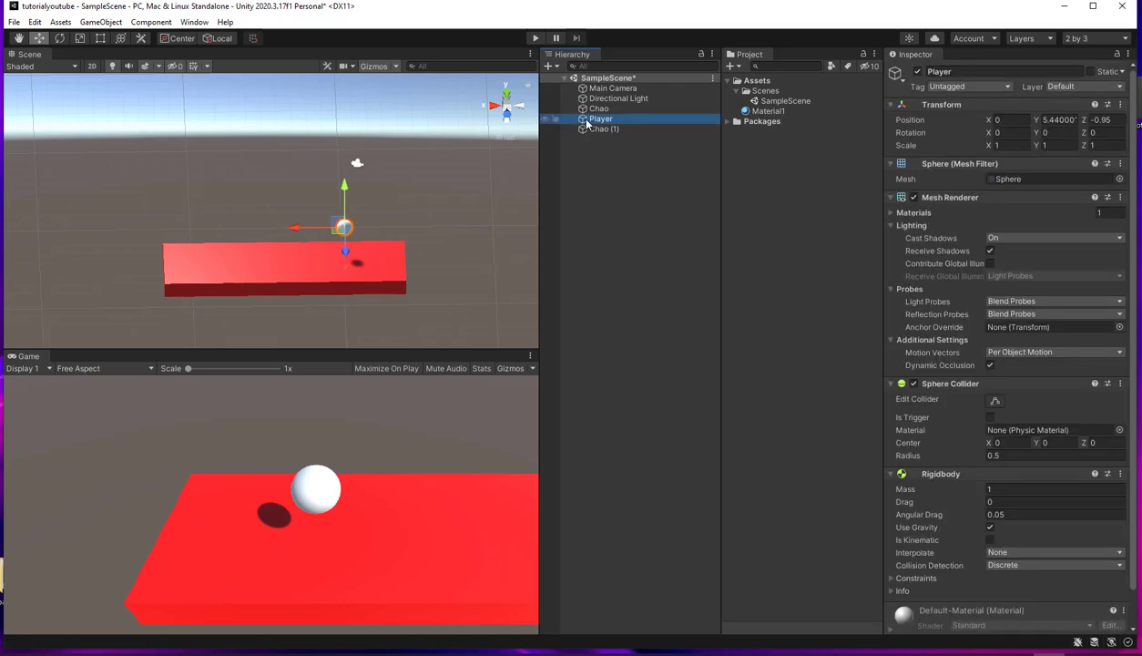
pyautogui.hotkey('ctrl', 'd')
pyautogui.click(928, 72)
pyautogui.press('BackSpace')
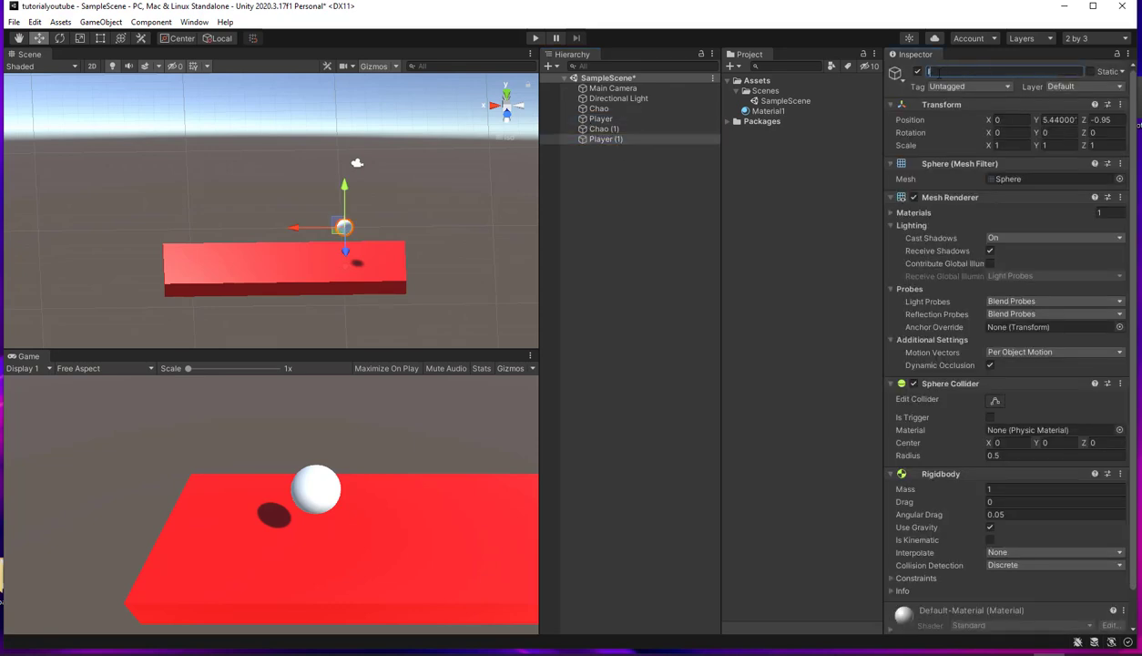
pyautogui.write('Inimigo')
pyautogui.press('Return')
# Drag Inimigo to the left end of the platform, at X 10.04
pyautogui.click(592, 140)
pyautogui.scroll(-2, 929, 388)
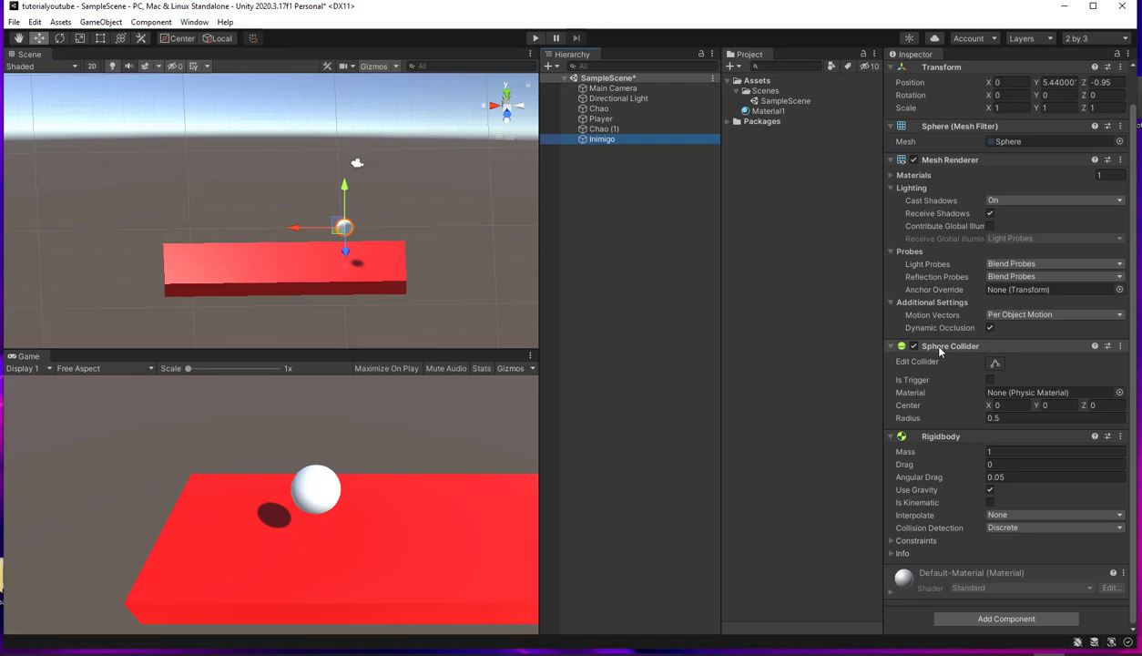
pyautogui.moveTo(293, 228); pyautogui.dragTo(133, 235)
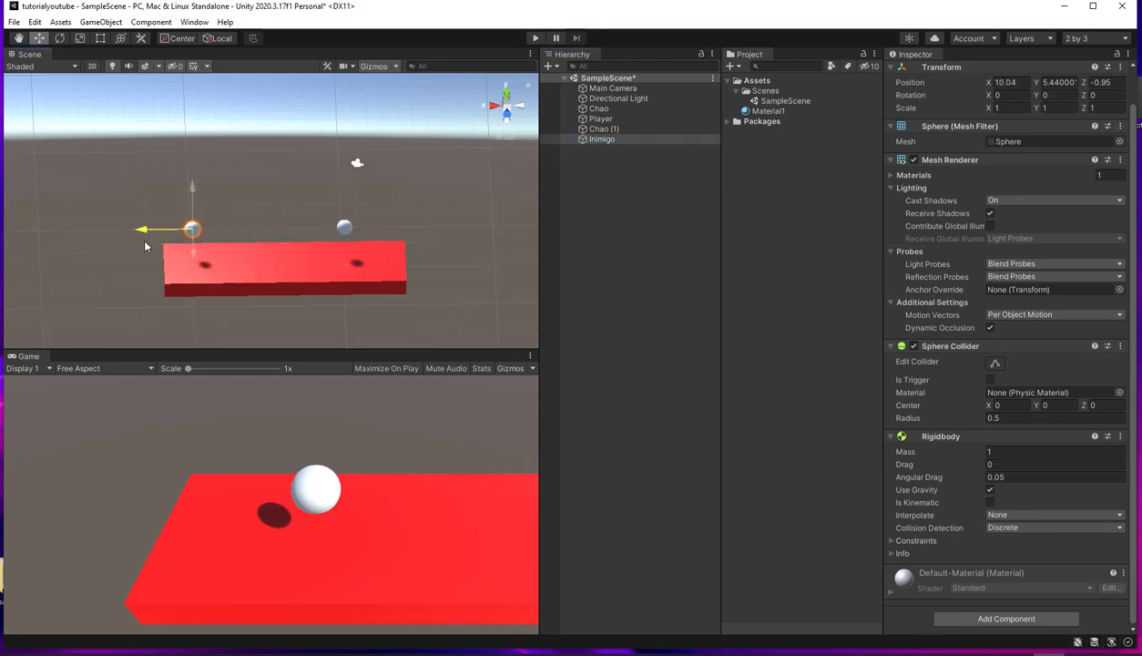
pyautogui.click(613, 89)
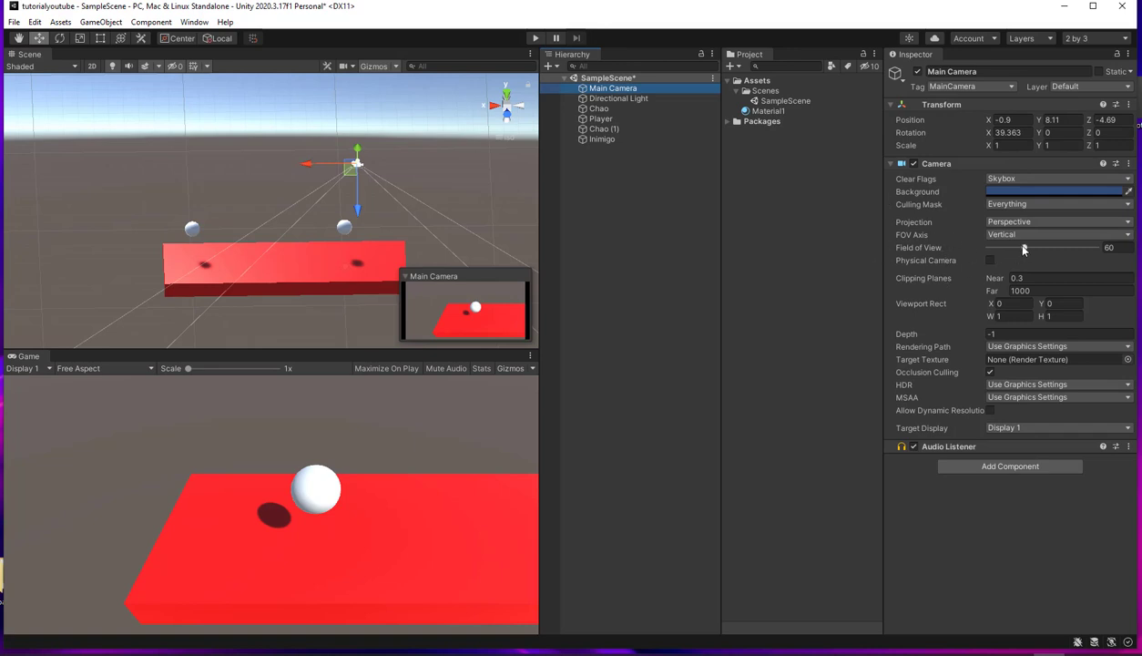
# Widen the Main Camera's field of view from 60 to 78
pyautogui.moveTo(1024, 249)
pyautogui.mouseDown()
pyautogui.moveTo(1042, 248)
pyautogui.moveTo(1034, 272)
pyautogui.mouseUp()
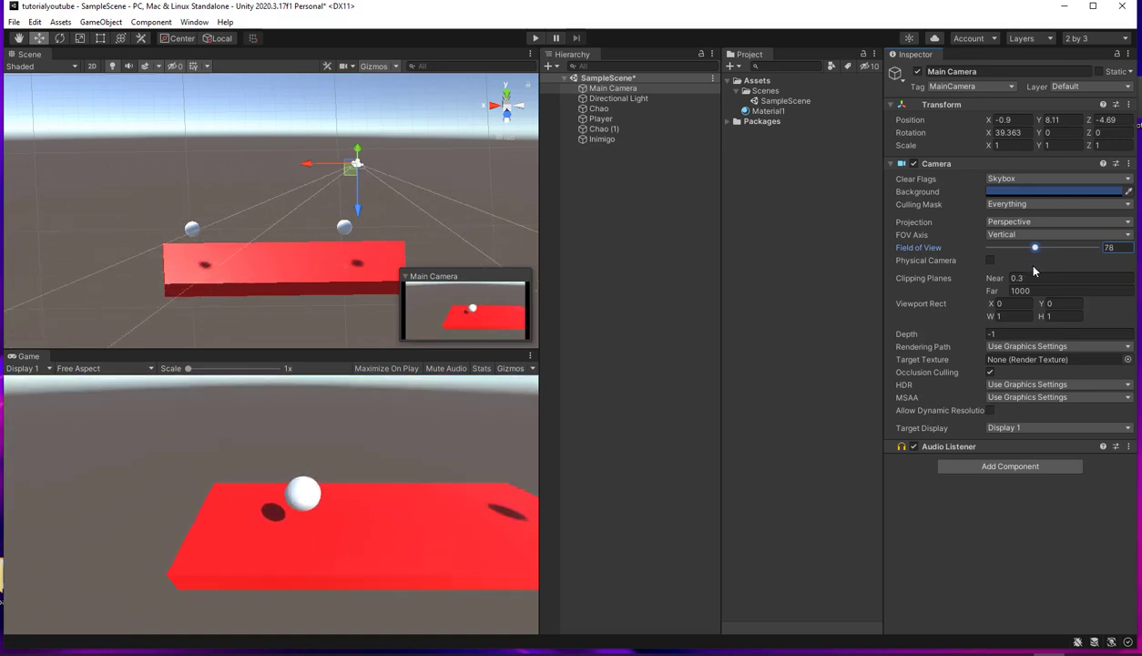
pyautogui.click(602, 139)
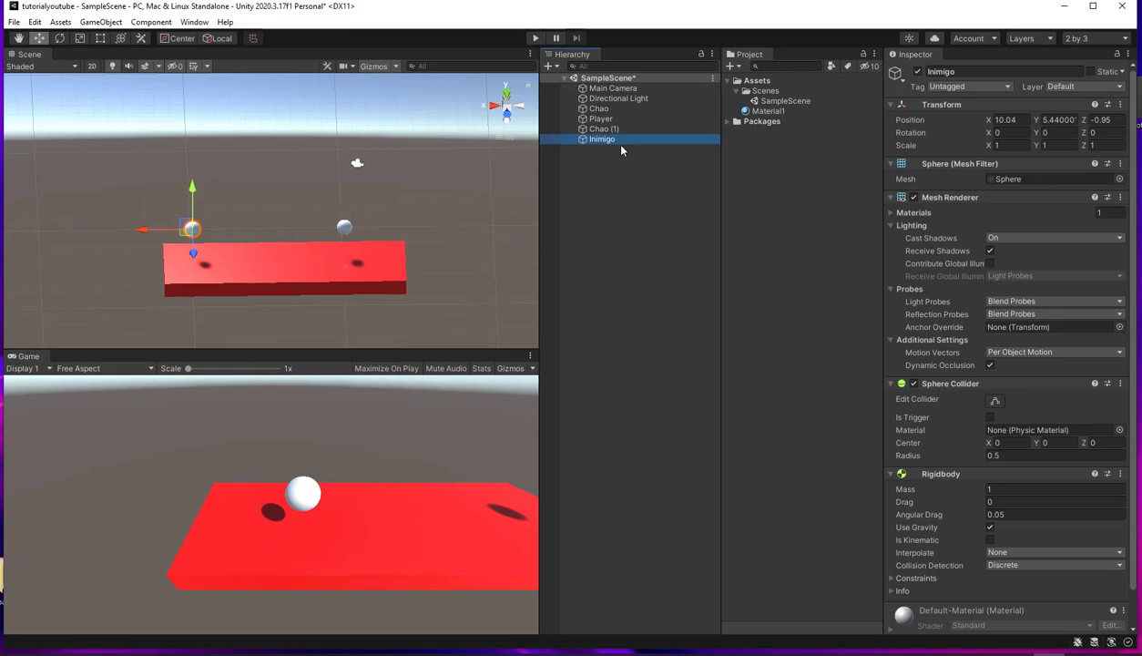
# Create a new material in Assets named Material2
pyautogui.click(776, 147)
pyautogui.rightClick(753, 84)
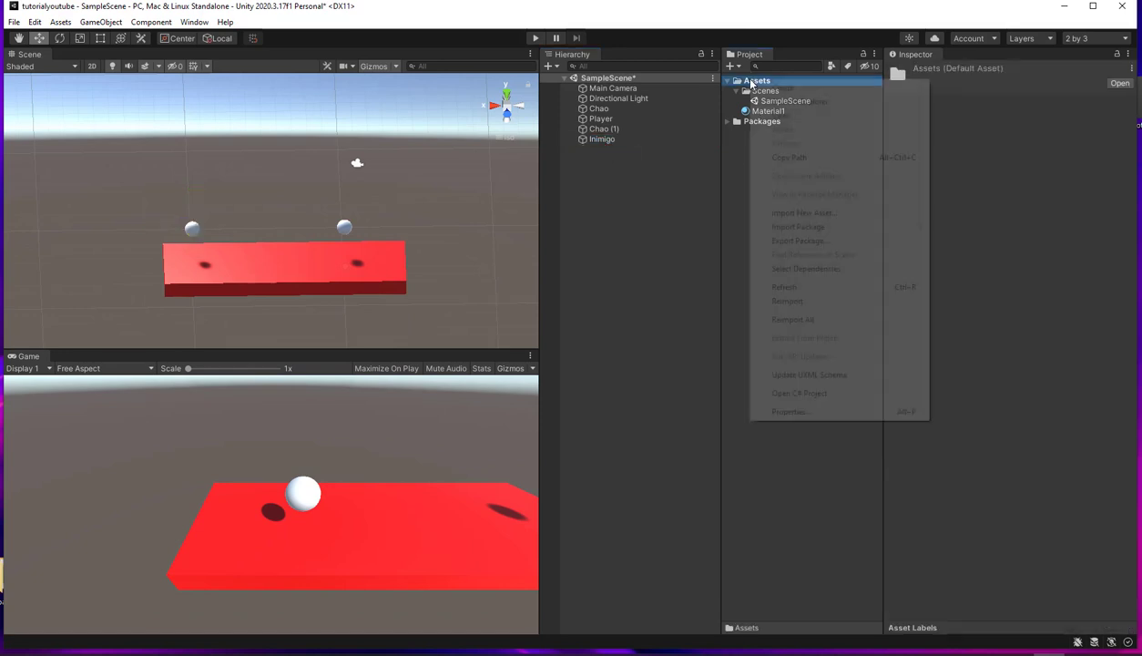
pyautogui.moveTo(770, 86)
pyautogui.click(964, 315)
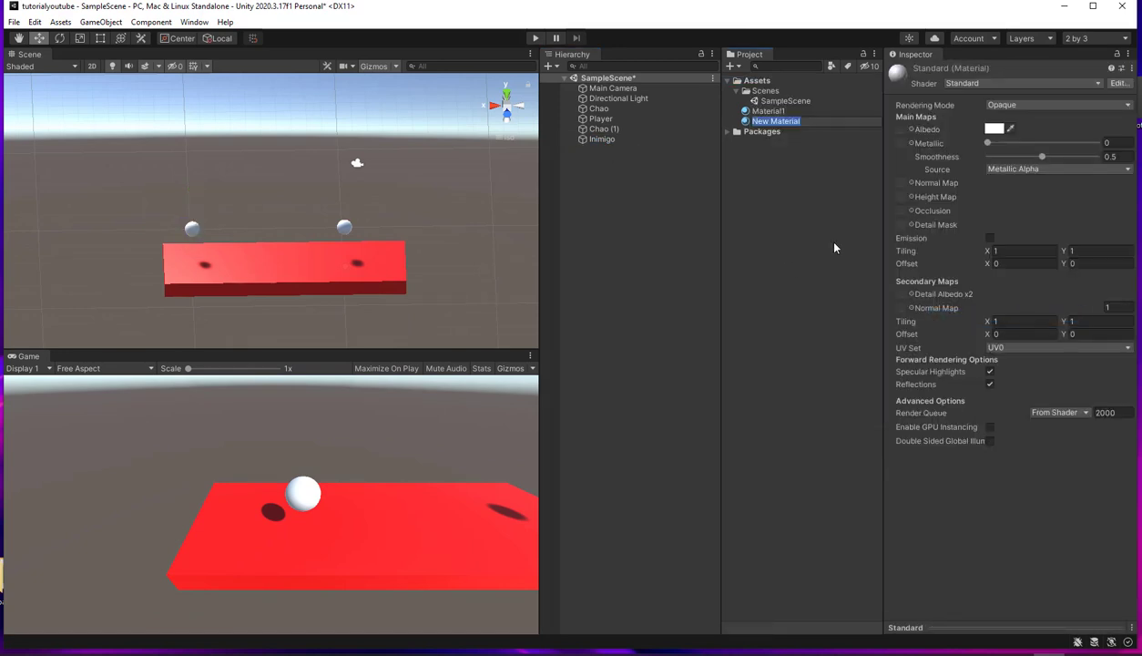
pyautogui.write('Material2')
pyautogui.press('Return')
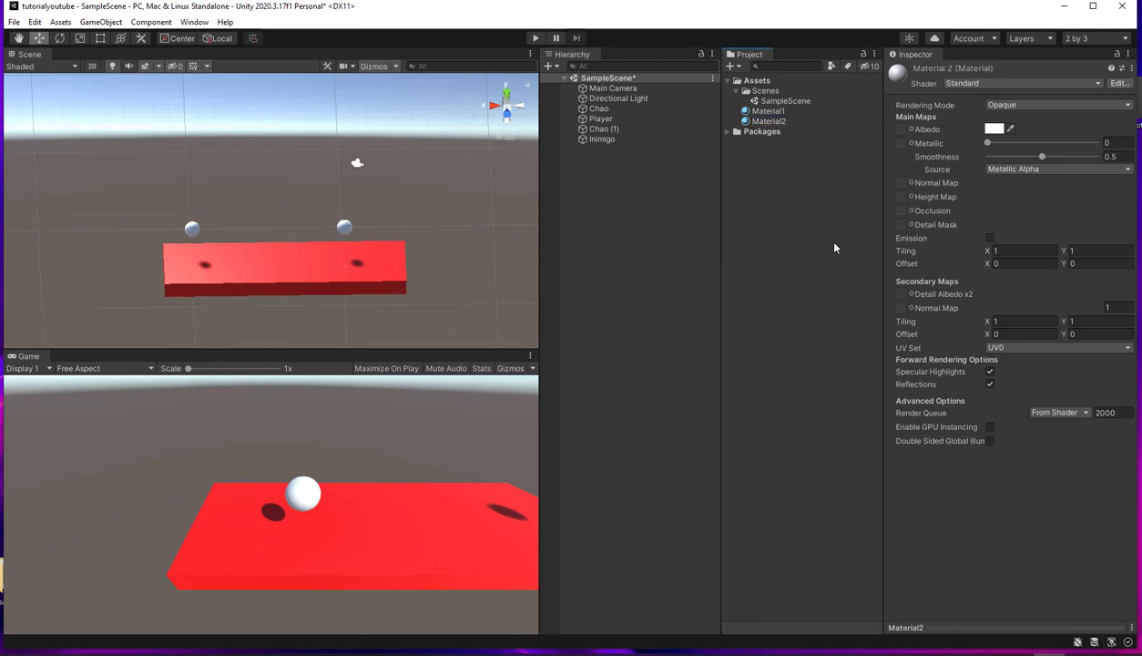
# Set Material2's albedo colour to orange FFBD00
pyautogui.click(766, 111)
pyautogui.click(768, 121)
pyautogui.click(995, 128)
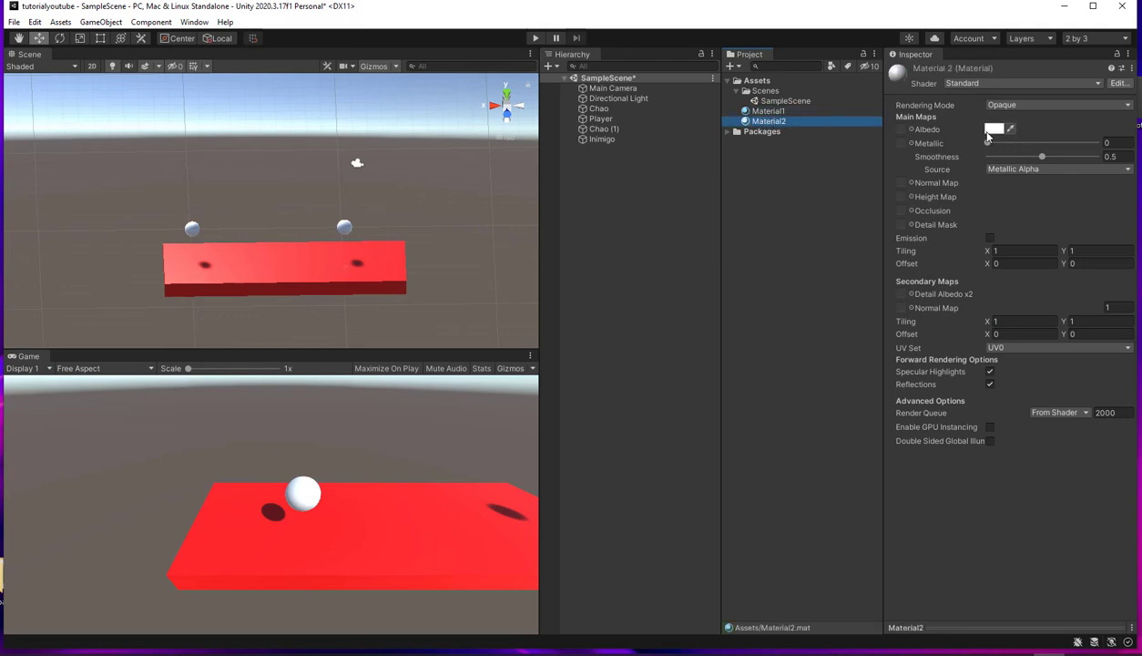
pyautogui.click(1105, 192)
pyautogui.click(1093, 198)
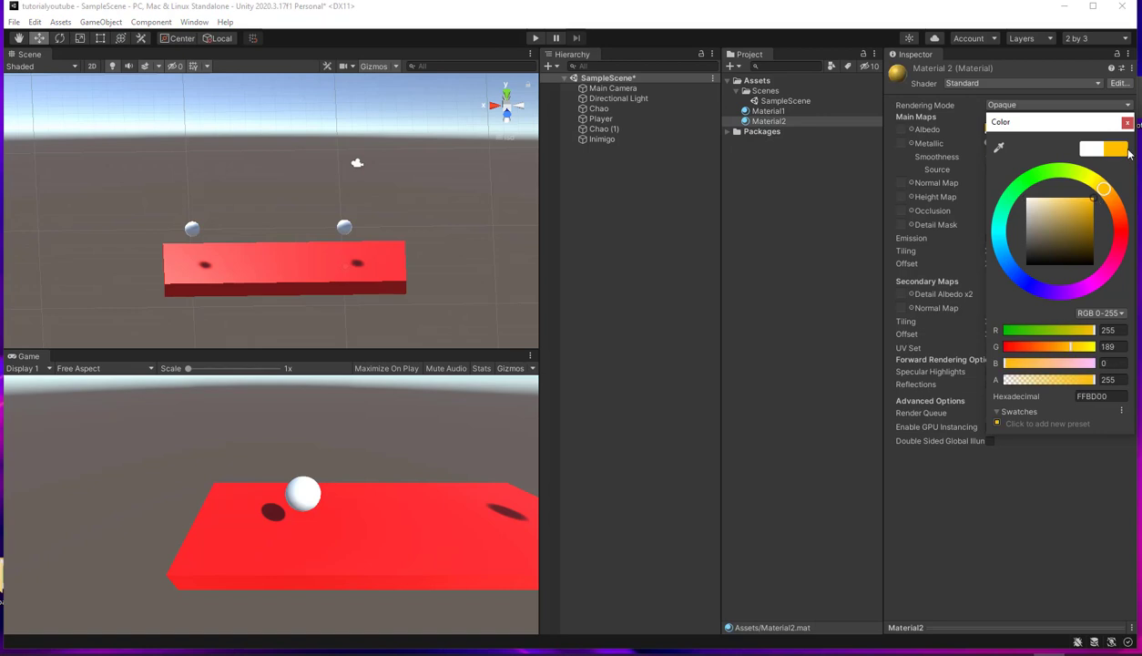
pyautogui.click(1128, 122)
# Apply Material2 to the Inimigo sphere in the Hierarchy
pyautogui.click(630, 128)
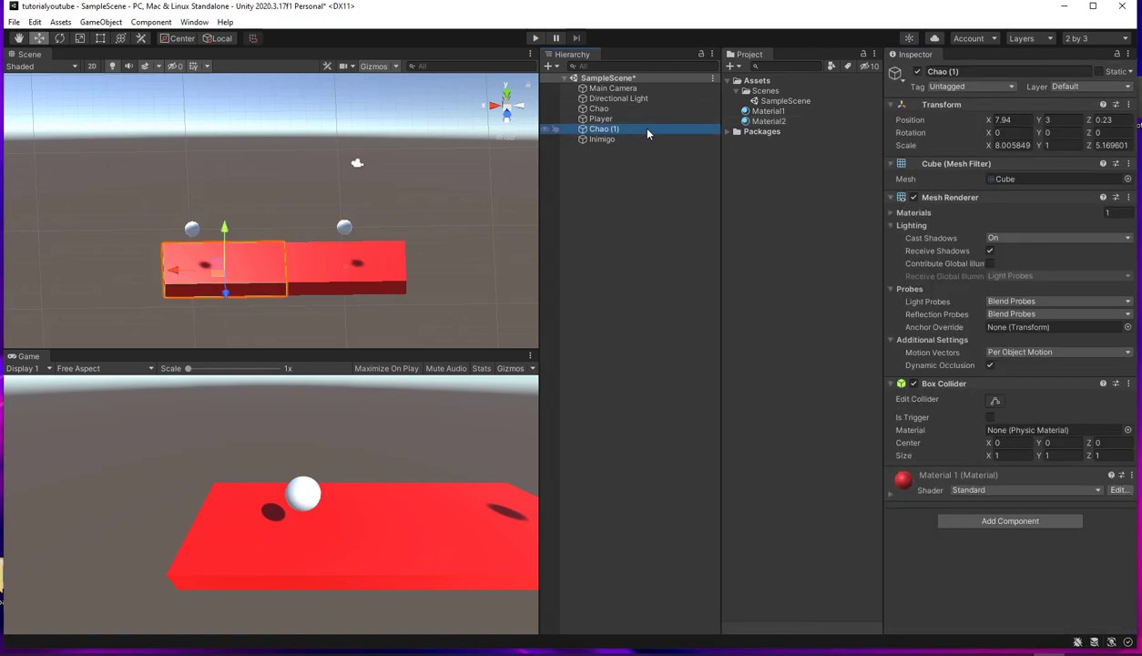
pyautogui.click(606, 138)
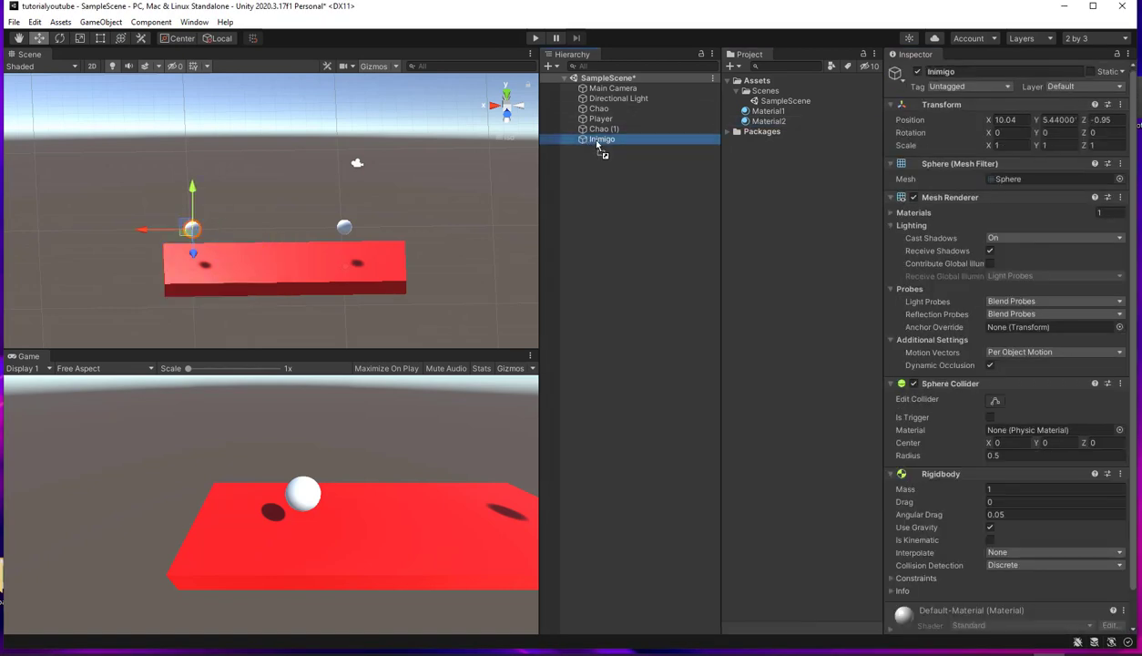
pyautogui.moveTo(747, 121); pyautogui.dragTo(601, 139)
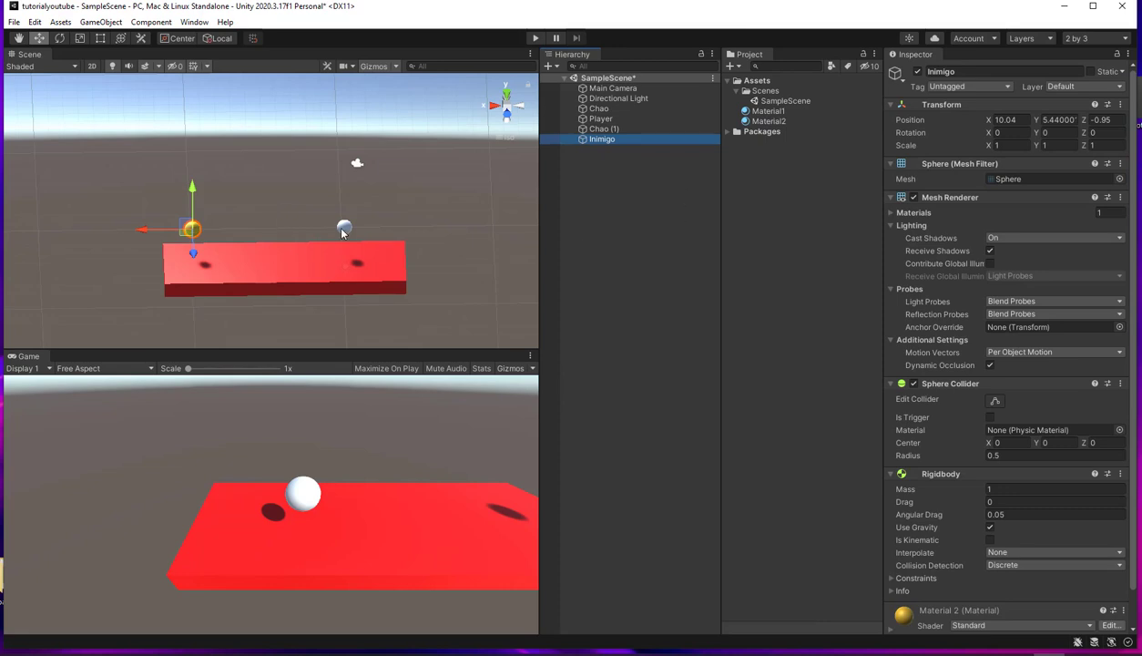
pyautogui.click(651, 180)
pyautogui.click(600, 118)
# Add a new script component named Move to the Player and open it with Edit Script
pyautogui.scroll(-2, 968, 573)
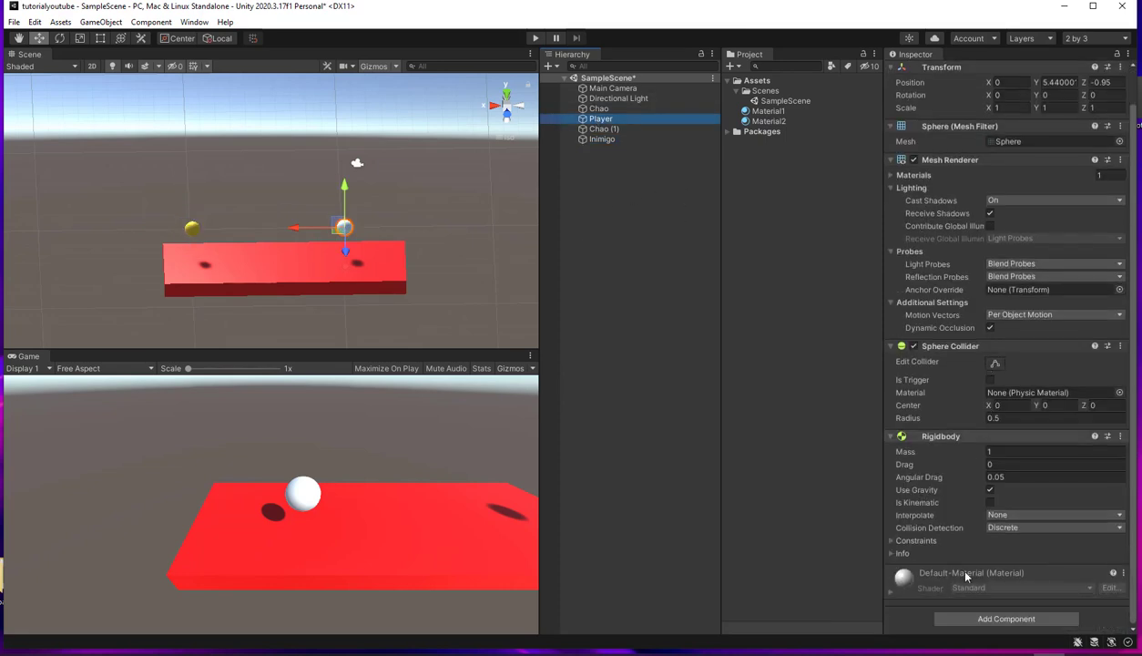
pyautogui.click(966, 619)
pyautogui.write('script')
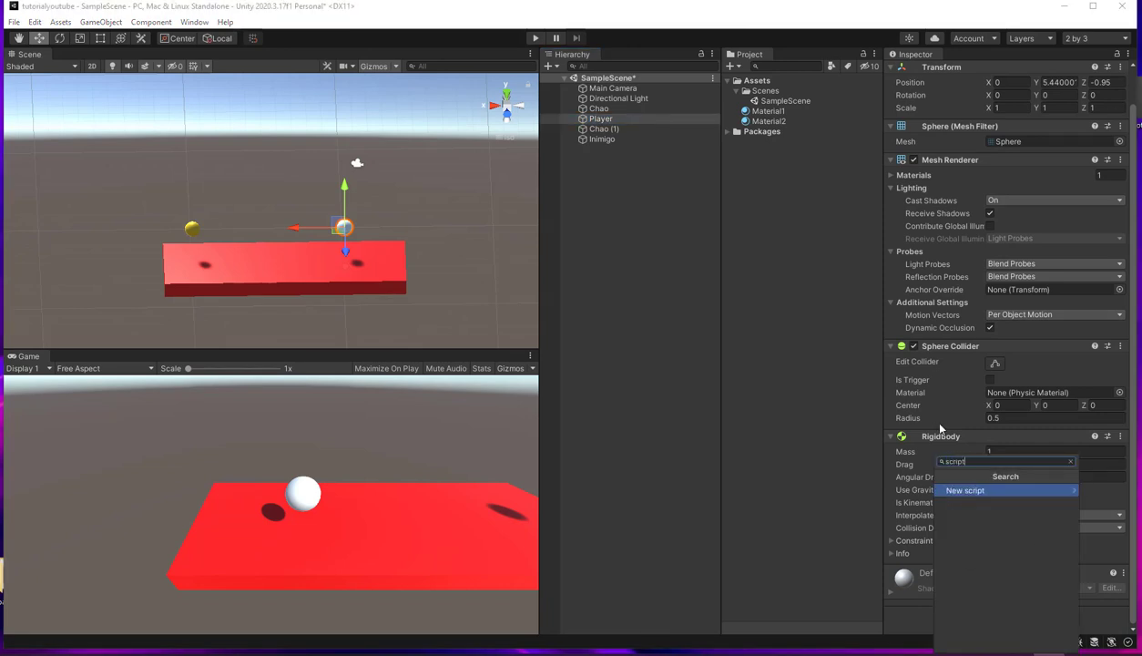
pyautogui.press('Return')
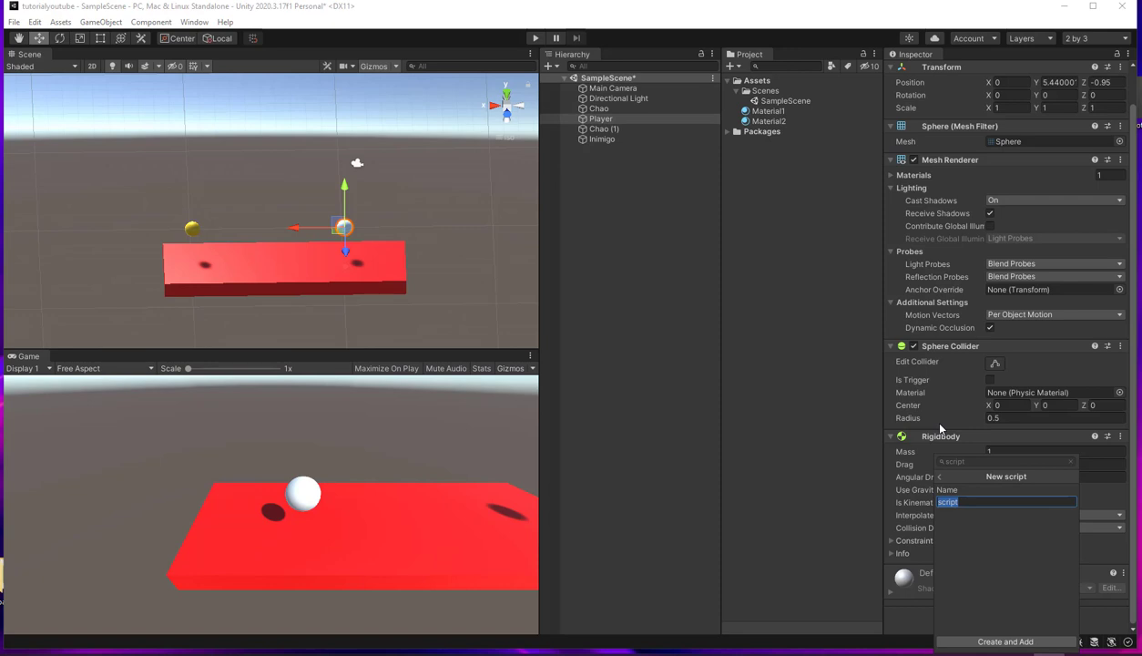
pyautogui.write('Move')
pyautogui.press('Return')
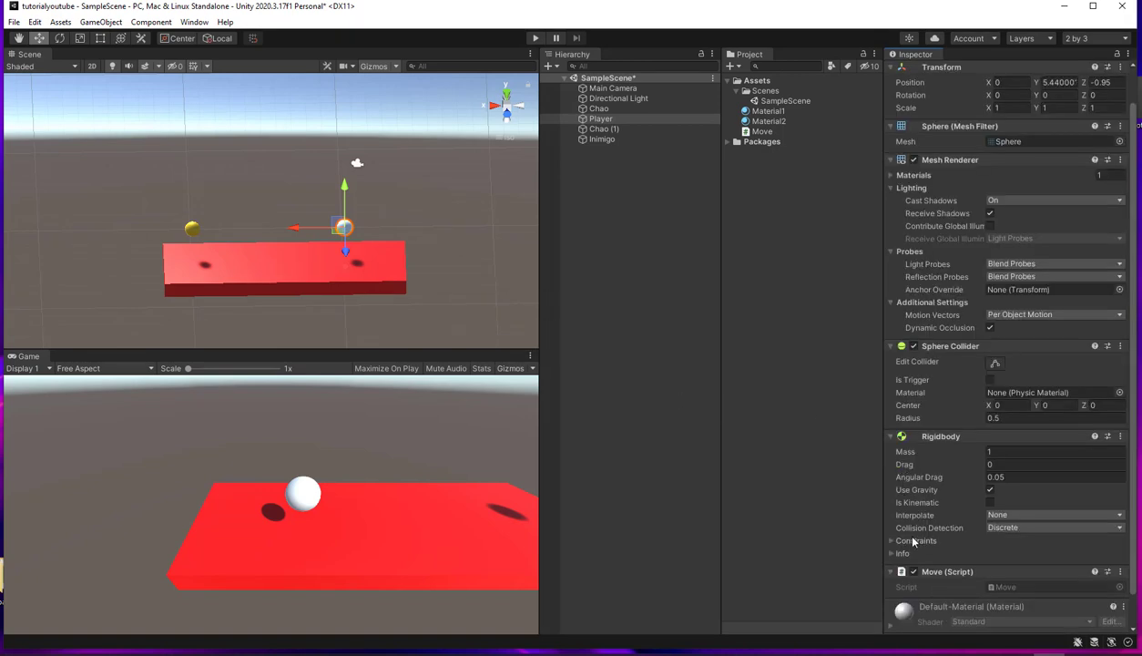
pyautogui.rightClick(929, 572)
pyautogui.click(939, 559)
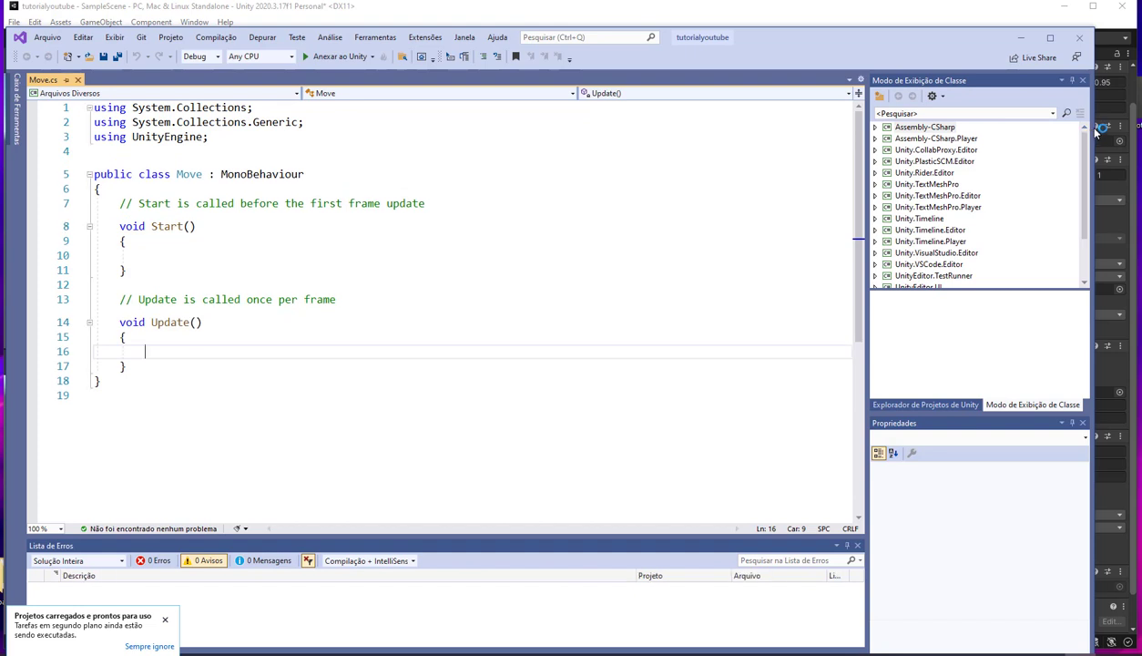
# Dismiss the projects-loaded notice, place the cursor in Update(), and return to Unity
pyautogui.click(501, 268)
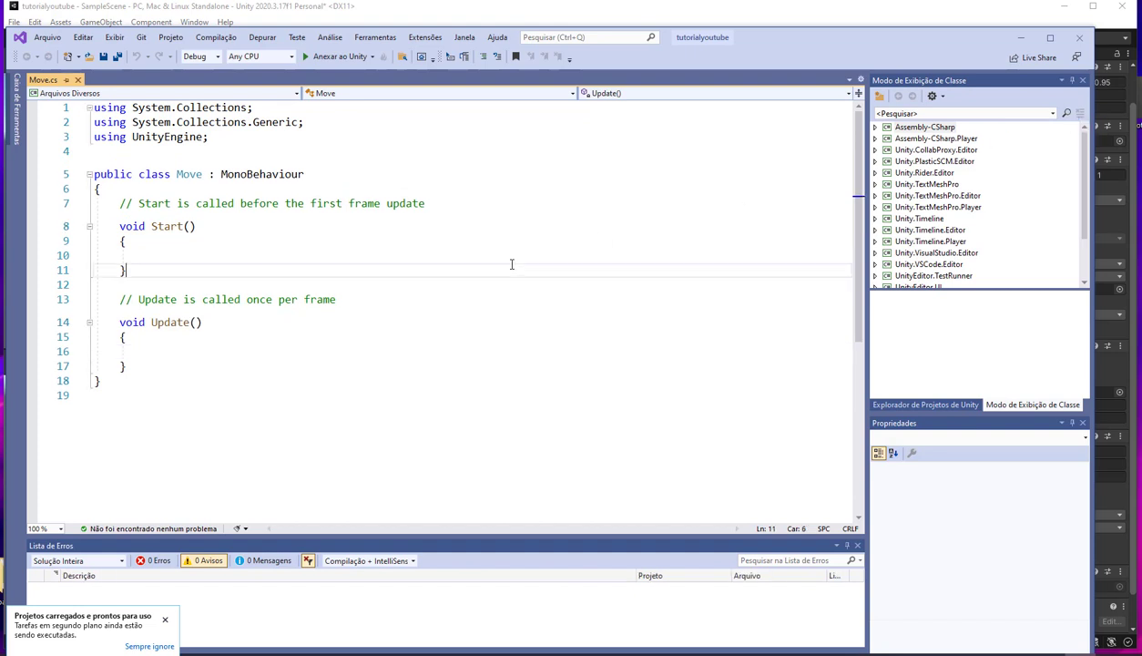
pyautogui.click(165, 620)
pyautogui.press('Down')
pyautogui.press('Down')
pyautogui.press('Down')
pyautogui.press('Down')
pyautogui.press('Down')
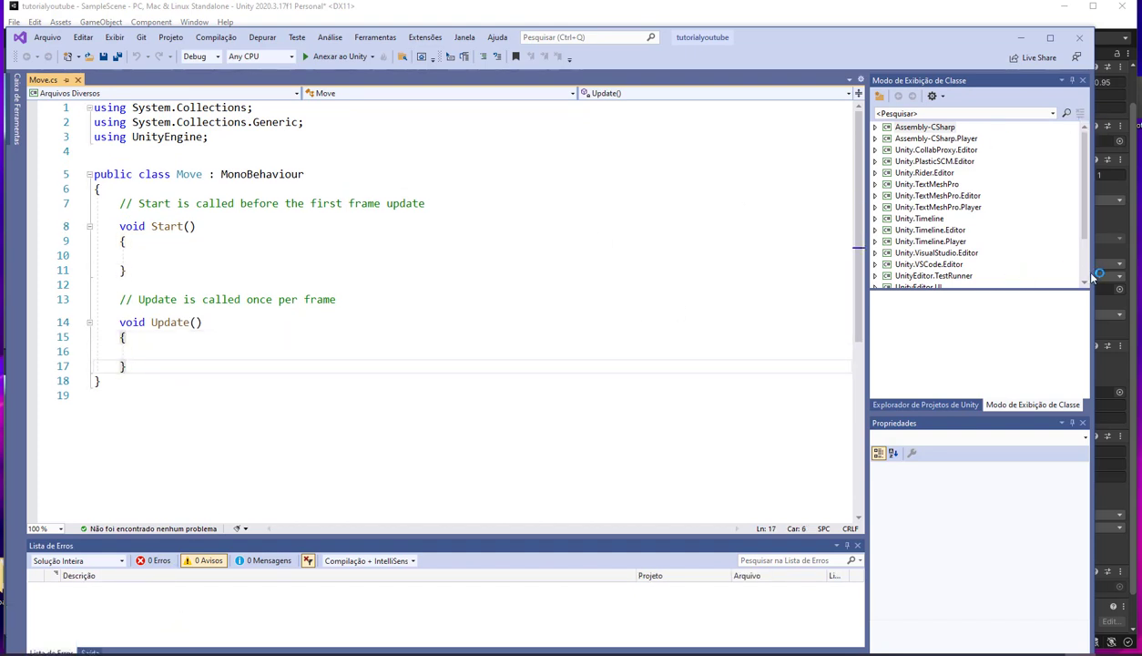
pyautogui.moveTo(1096, 271); pyautogui.dragTo(1139, 270)
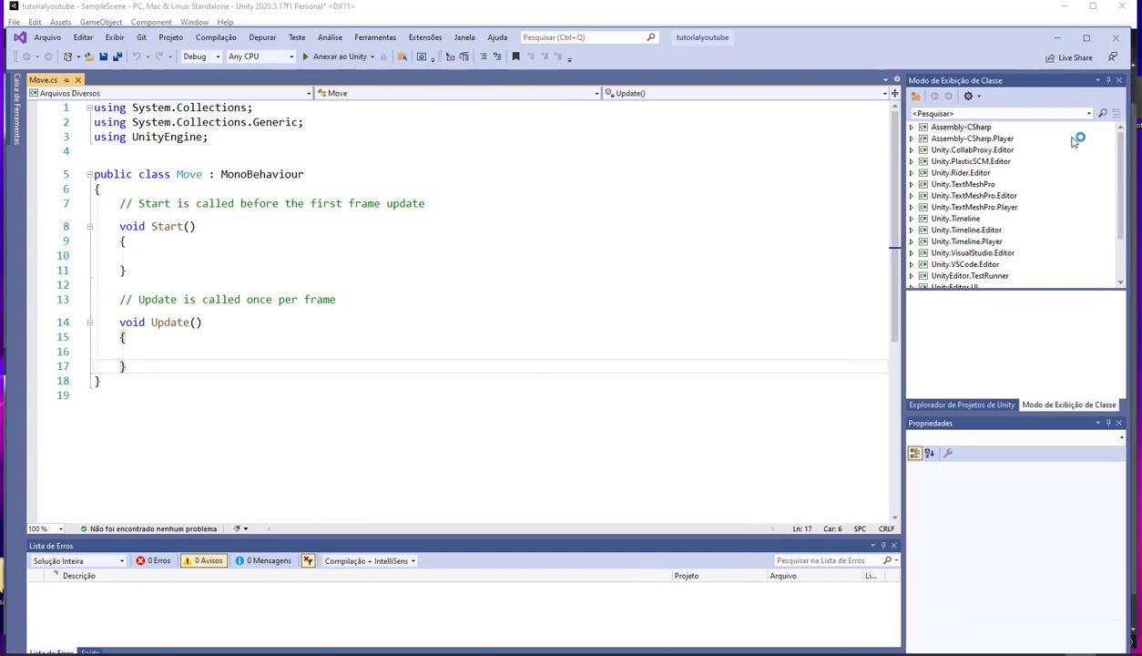
pyautogui.click(1036, 37)
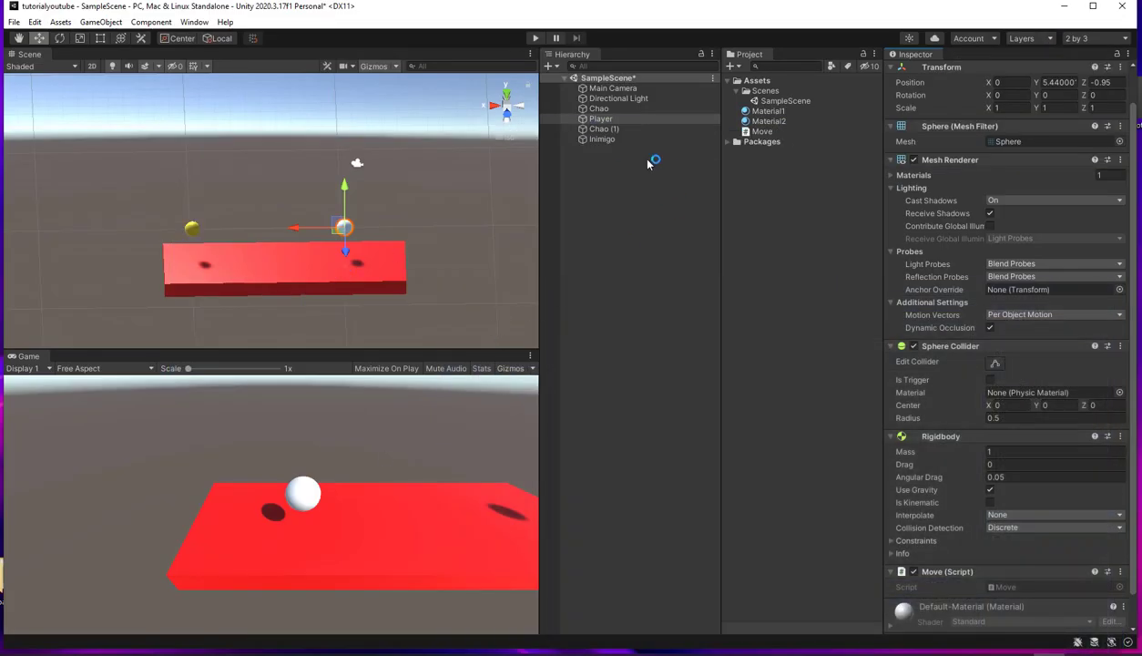
pyautogui.click(613, 99)
# Raise and pull back the Main Camera, shifting it to X 3.1 to frame the floor
pyautogui.click(613, 88)
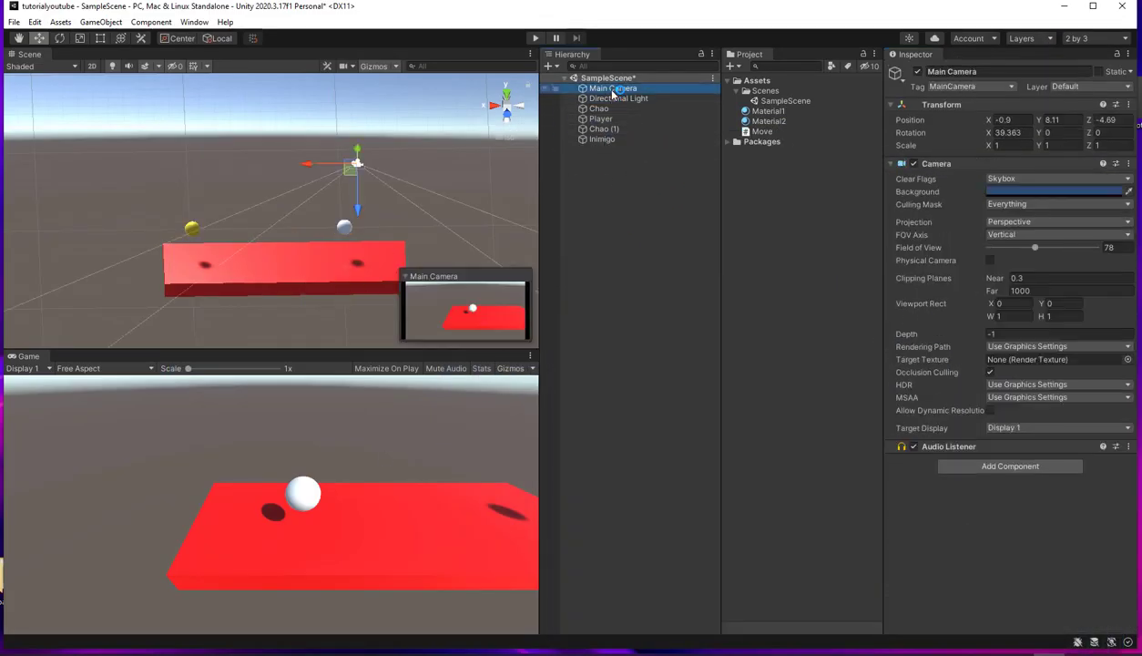
pyautogui.moveTo(352, 170); pyautogui.dragTo(345, 157)
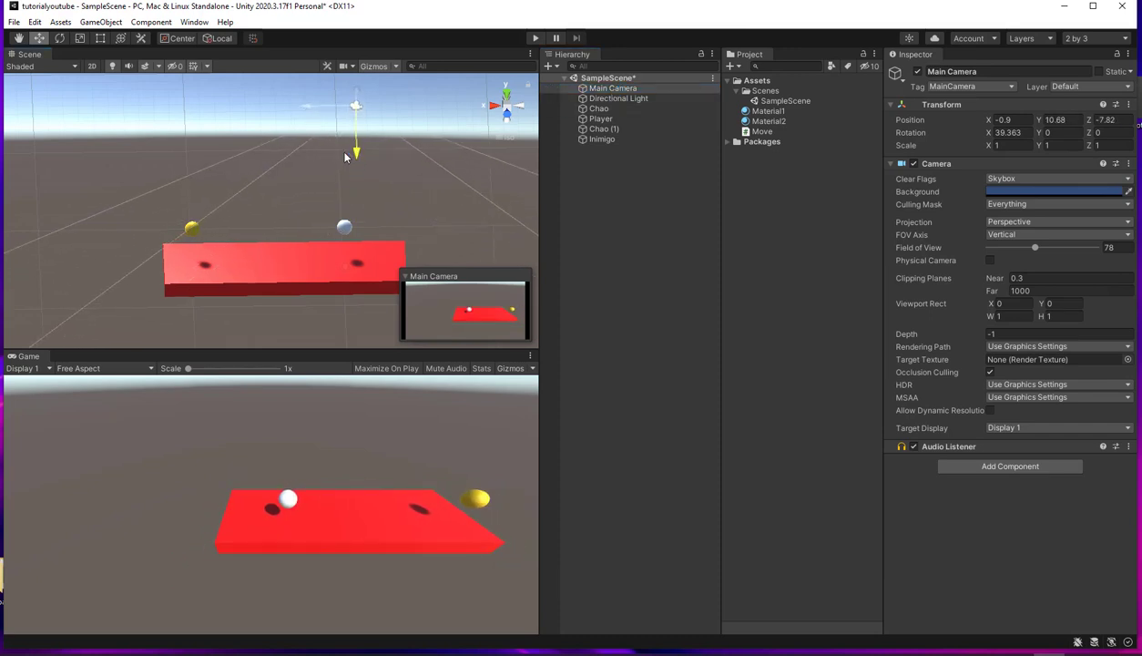
pyautogui.moveTo(305, 105); pyautogui.dragTo(245, 106)
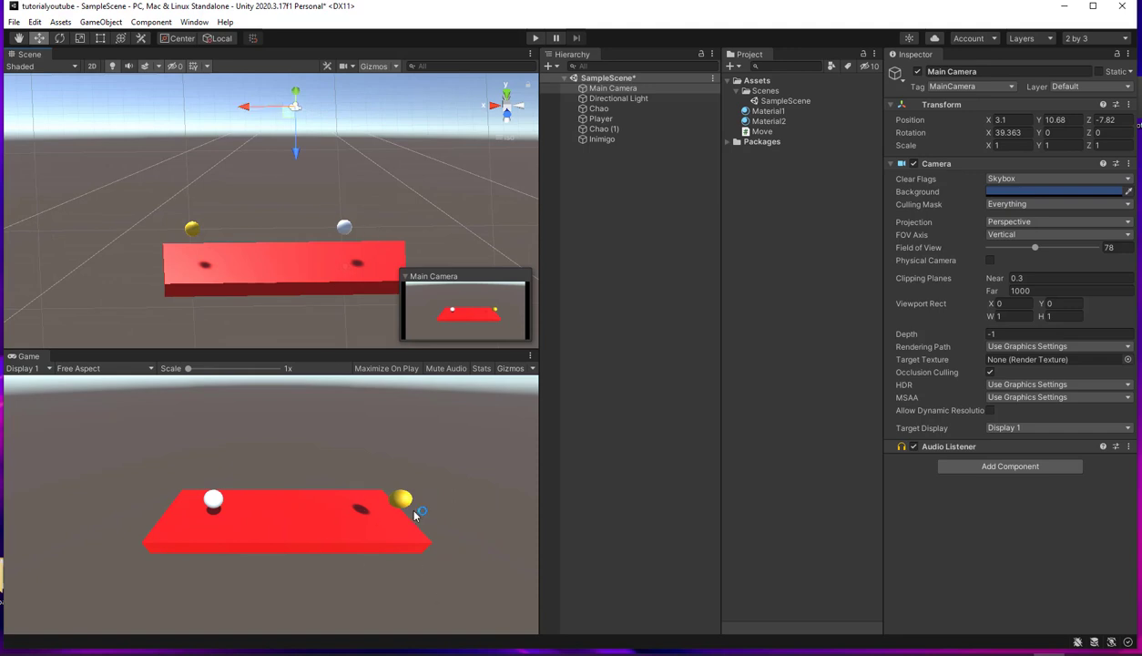
# Slide the Player sphere along X and back, leaving it at X -0.72
pyautogui.click(601, 119)
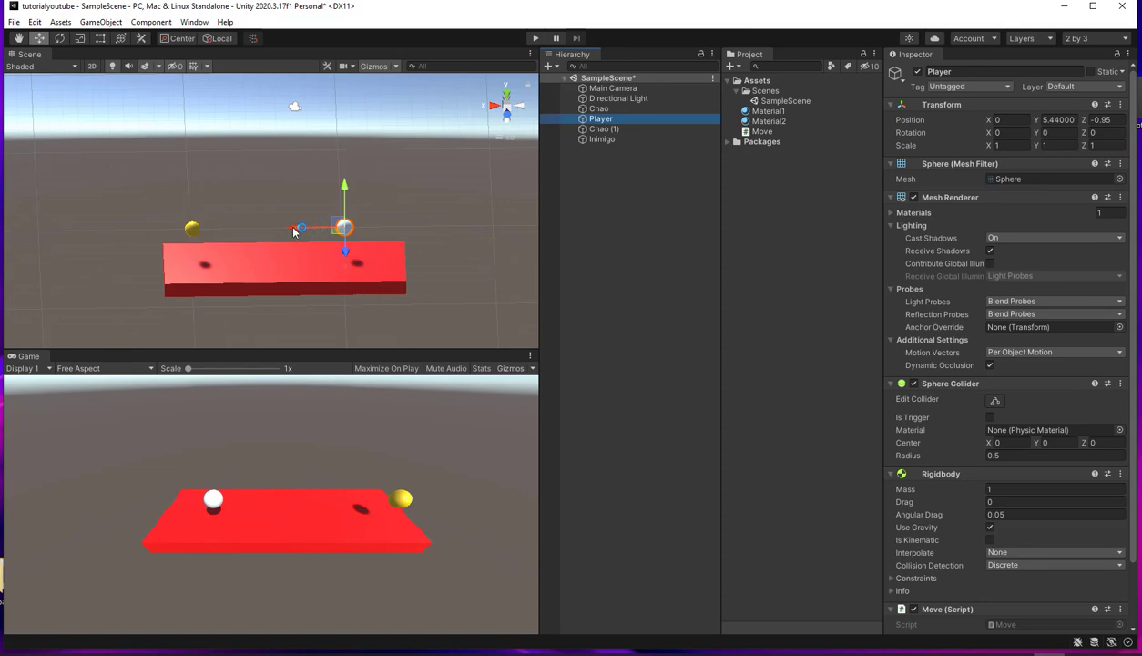
pyautogui.click(912, 128)
pyautogui.click(1002, 119)
pyautogui.moveTo(303, 231); pyautogui.dragTo(168, 230)
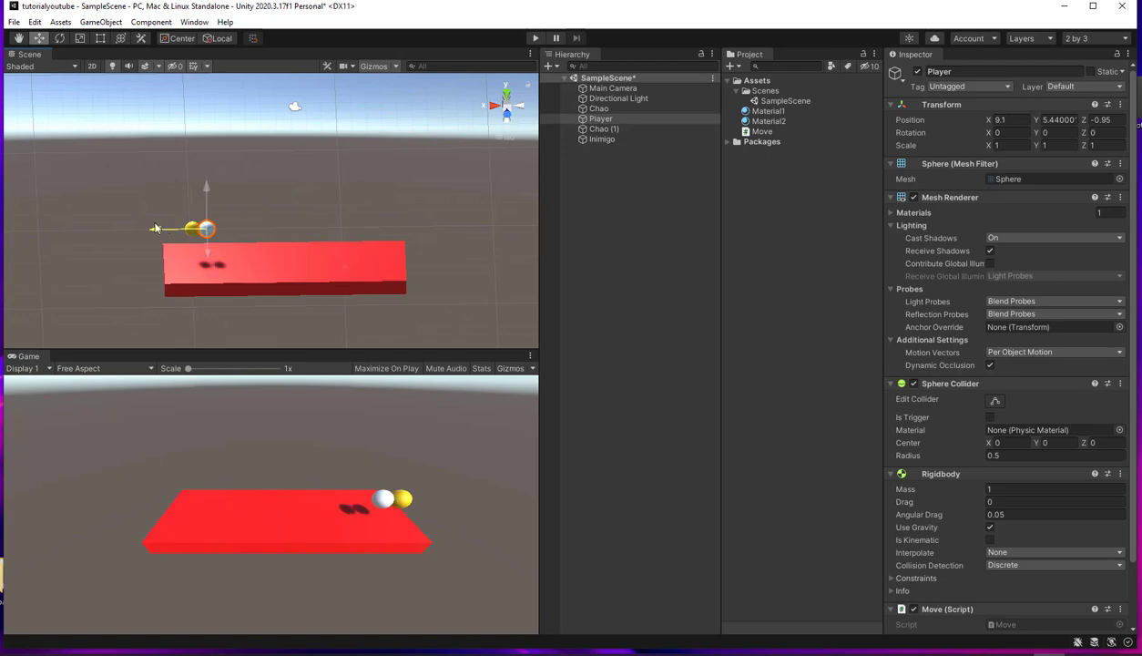
pyautogui.moveTo(168, 229)
pyautogui.mouseDown()
pyautogui.moveTo(322, 229)
pyautogui.moveTo(312, 228)
pyautogui.mouseUp()
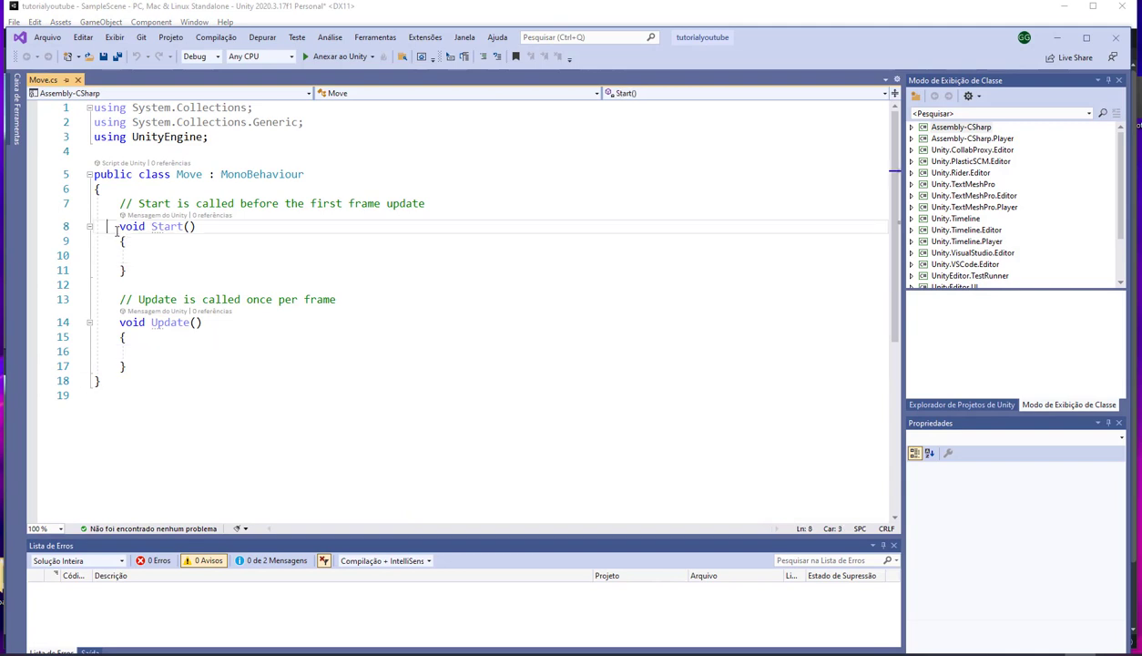
# Write transform.position += new Vector3(0.02f,0,0); inside Update() in Move.cs
pyautogui.moveTo(94, 226)
pyautogui.mouseDown()
pyautogui.moveTo(128, 269)
pyautogui.moveTo(103, 225)
pyautogui.mouseUp()
pyautogui.click(146, 255)
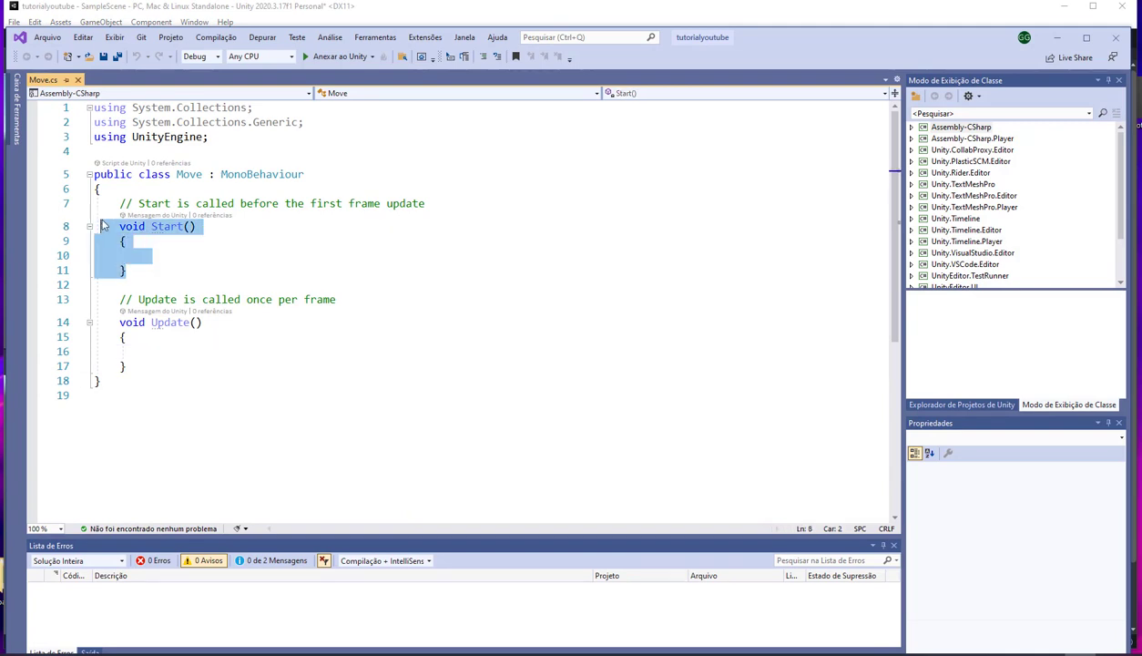
pyautogui.click(164, 353)
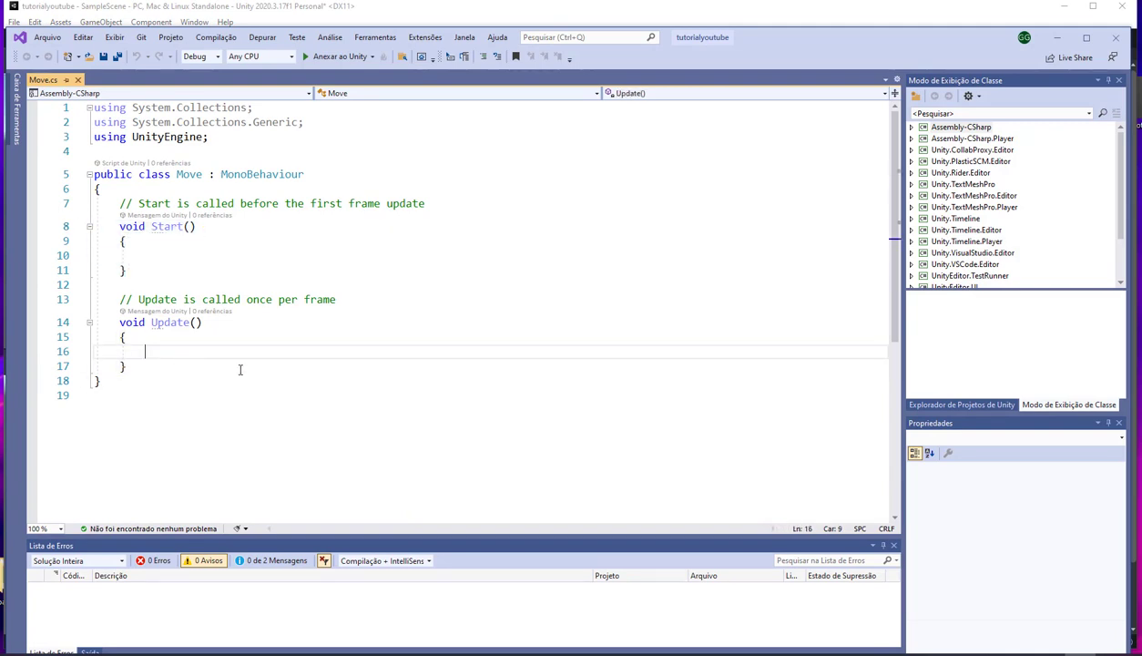
pyautogui.moveTo(138, 287); pyautogui.dragTo(284, 297)
pyautogui.click(324, 299)
pyautogui.click(279, 349)
pyautogui.write('transform')
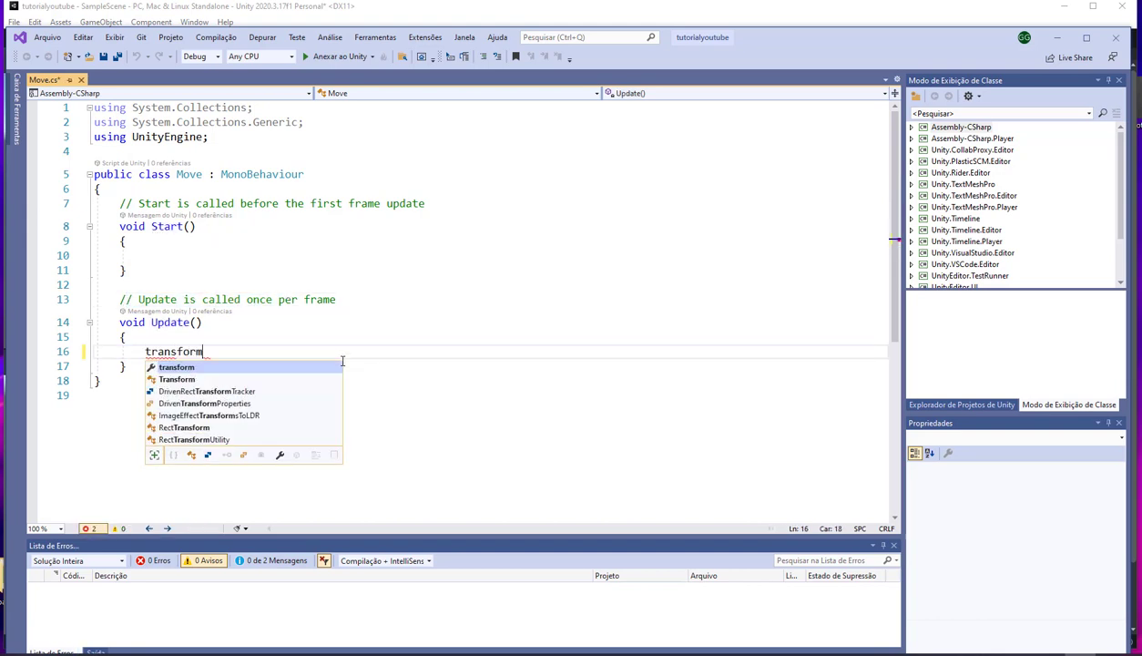
pyautogui.write('.po')
pyautogui.press('Tab')
pyautogui.write('= ne')
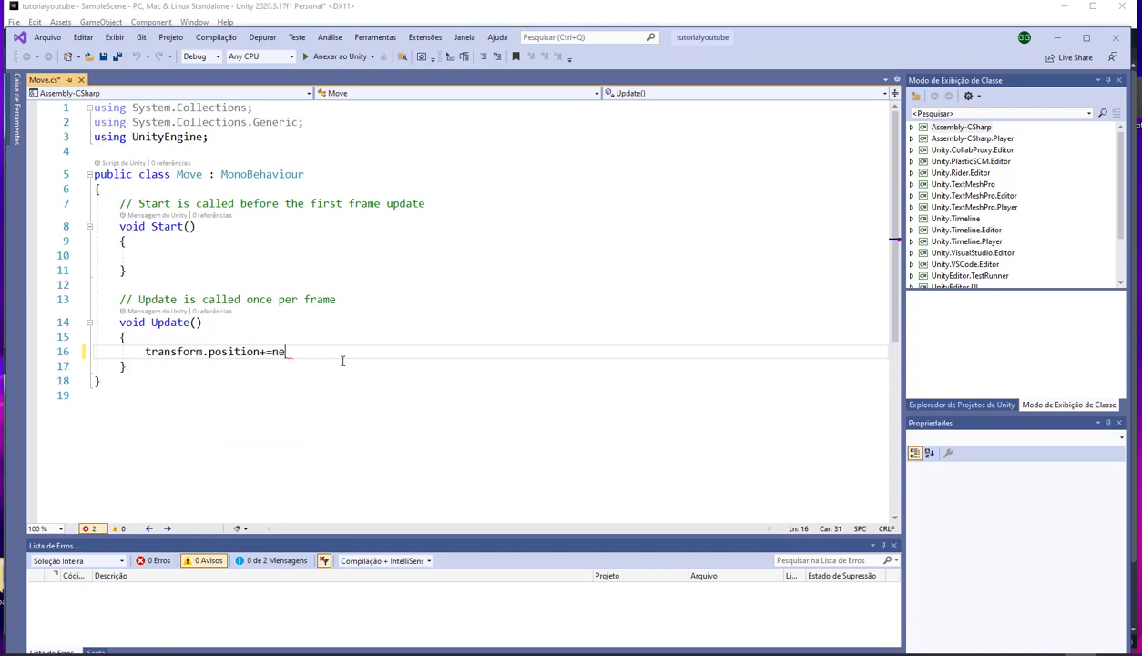
pyautogui.write('w Vector3(')
pyautogui.write(');')
pyautogui.press('Left')
pyautogui.press('Left')
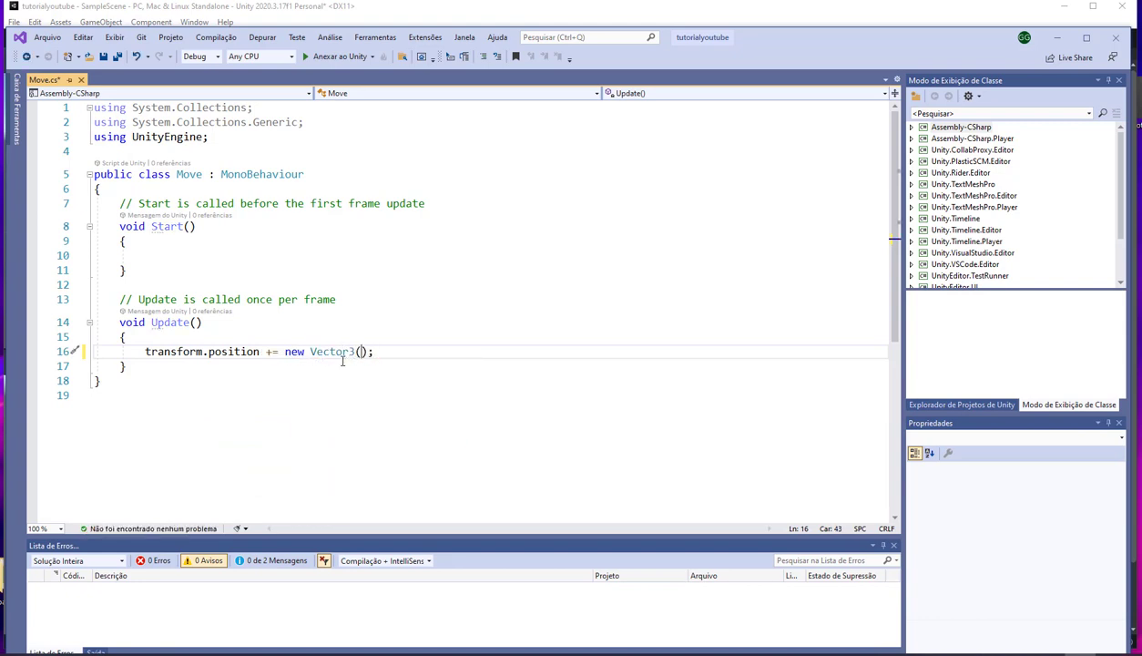
pyautogui.write('0.')
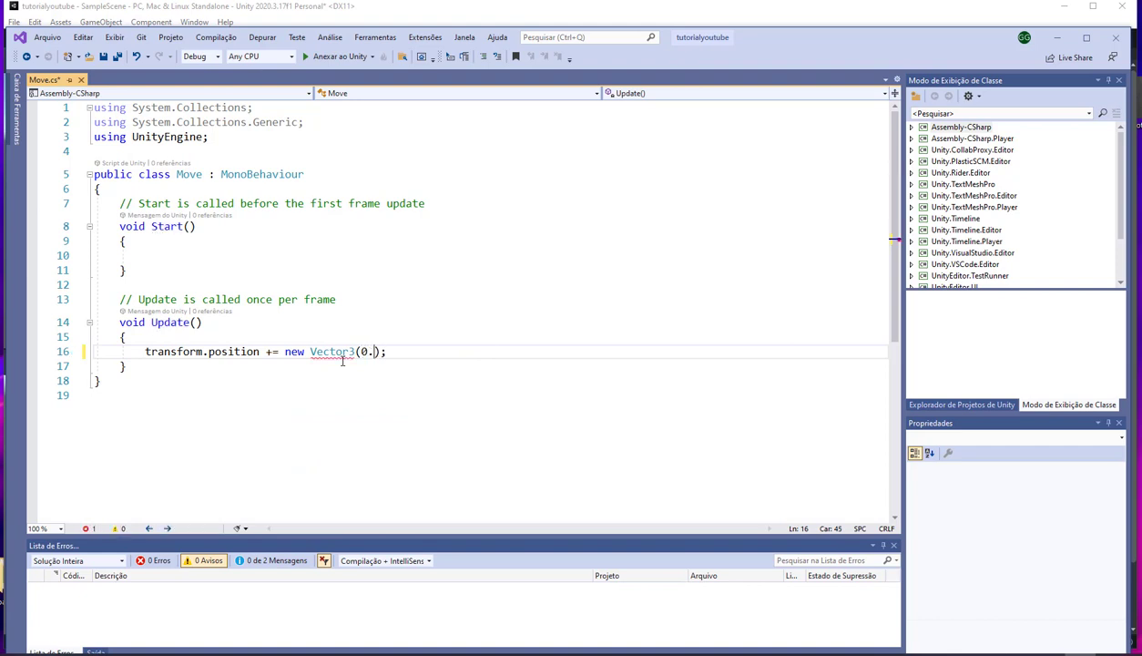
pyautogui.write('02f,0')
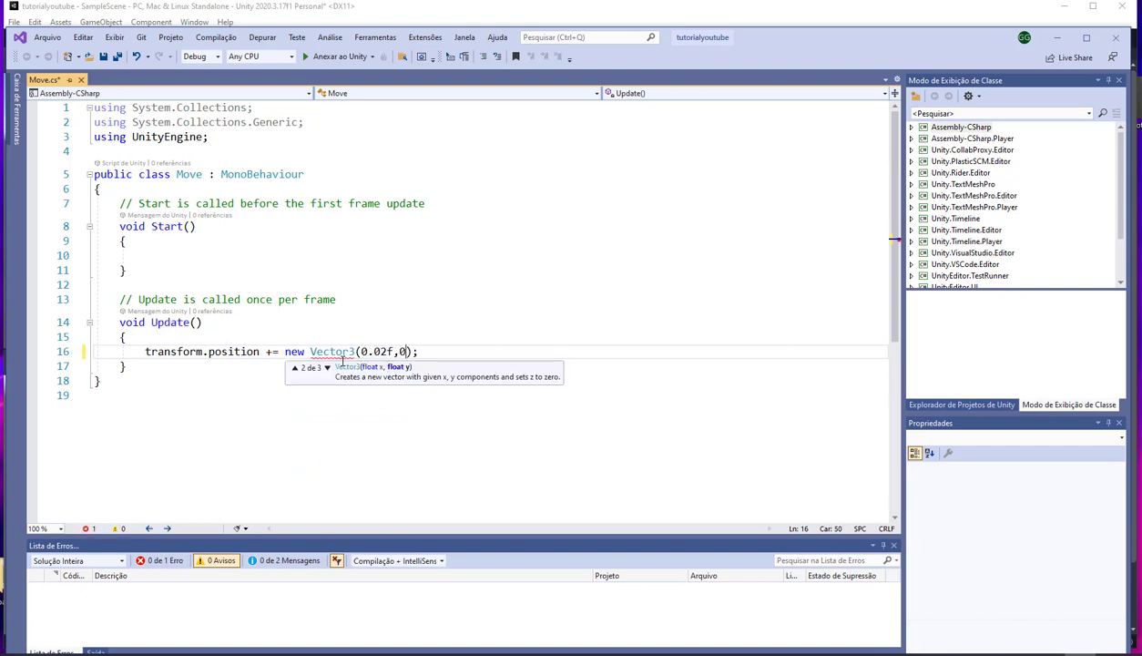
pyautogui.write(',0')
# Save Move.cs and return to the Unity editor
pyautogui.click(347, 352)
pyautogui.moveTo(282, 351); pyautogui.dragTo(430, 351)
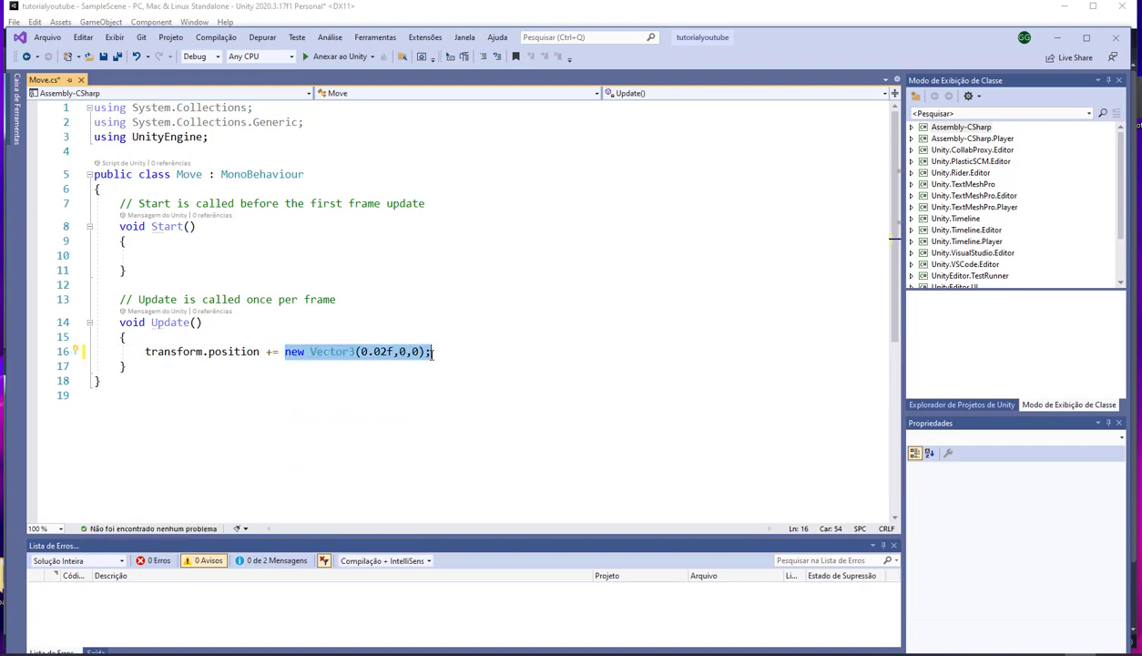
pyautogui.click(361, 352)
pyautogui.click(407, 352)
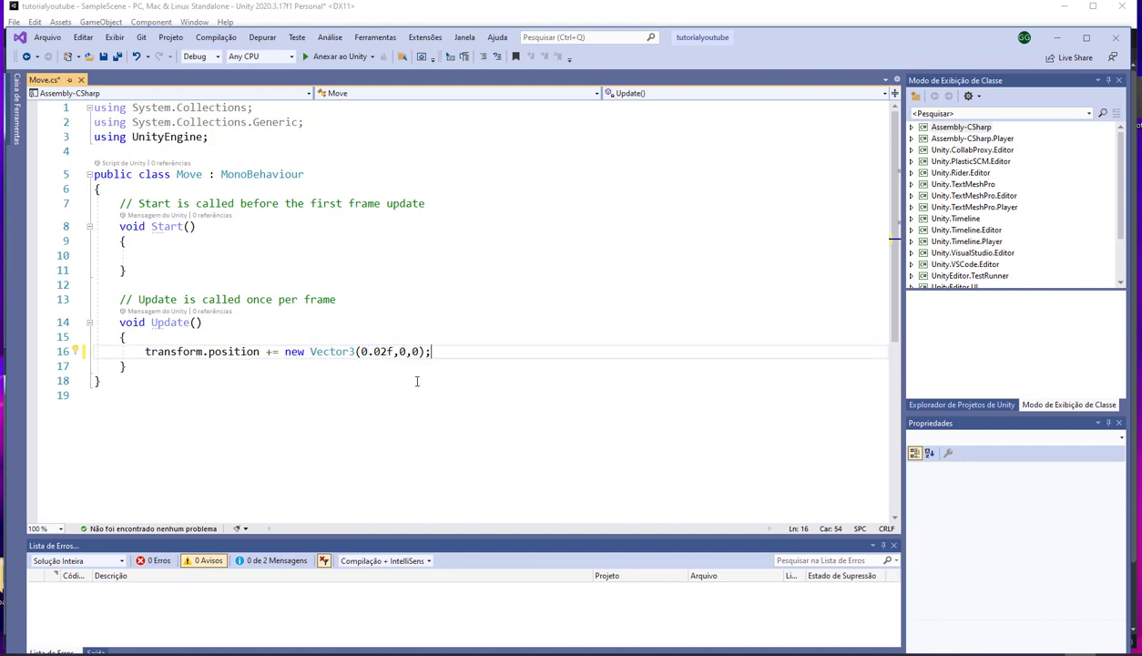
pyautogui.hotkey('ctrl', 's')
pyautogui.click(1057, 37)
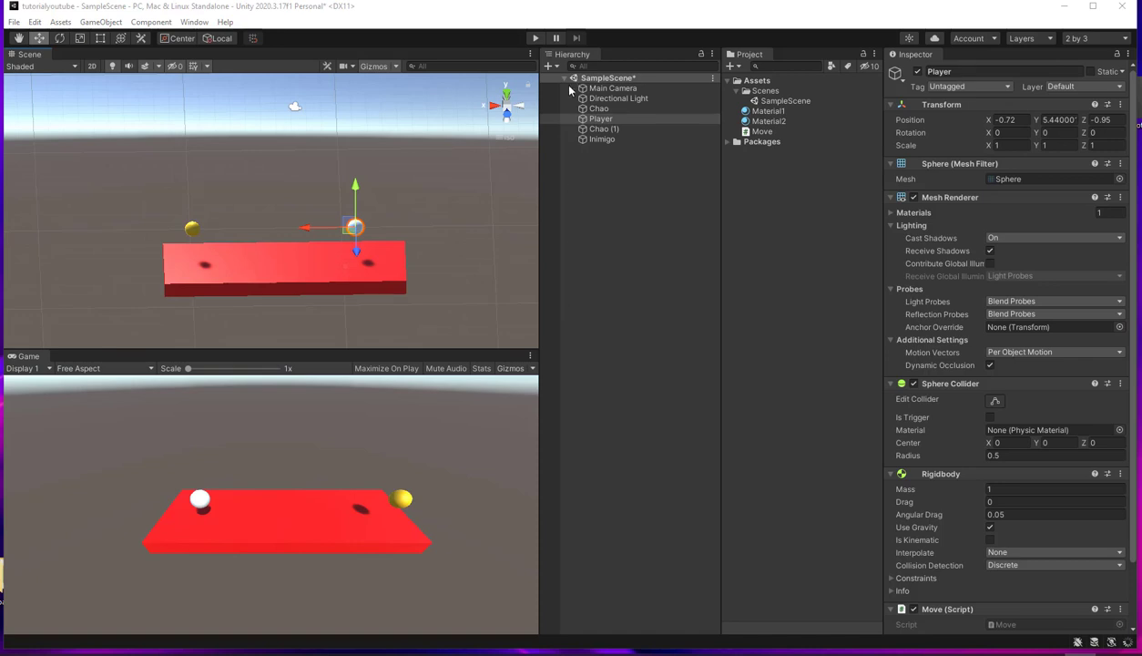
# Play-test the Player sphere rolling right, stop, and return to Move.cs below Update()
pyautogui.hotkey('ctrl', 'p')
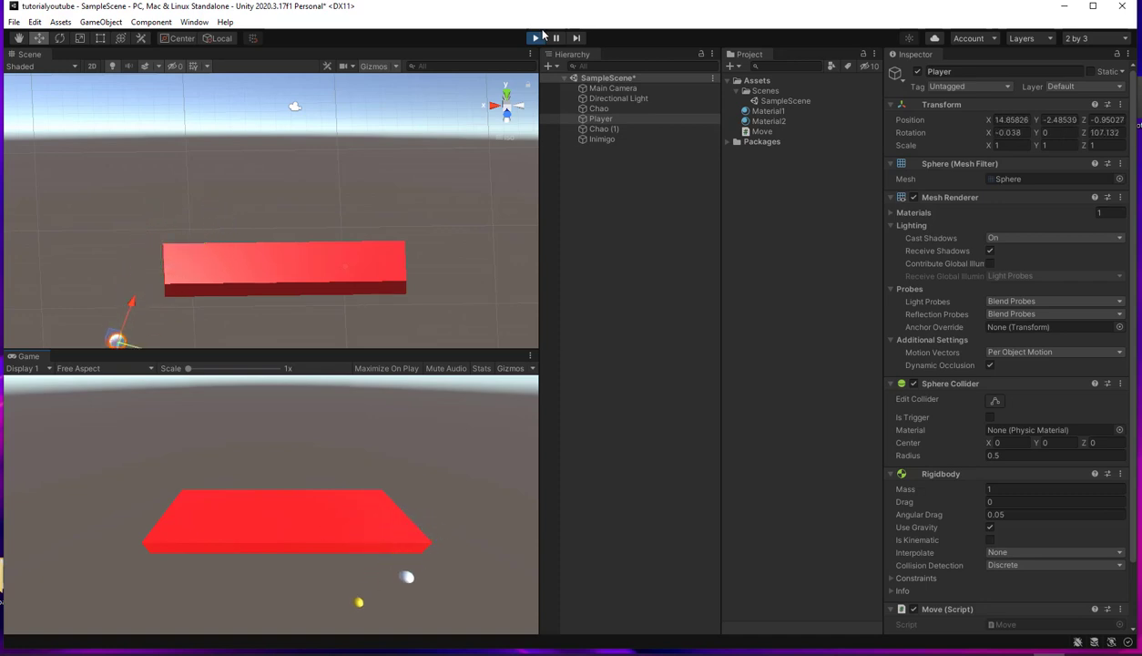
pyautogui.hotkey('ctrl', 'p')
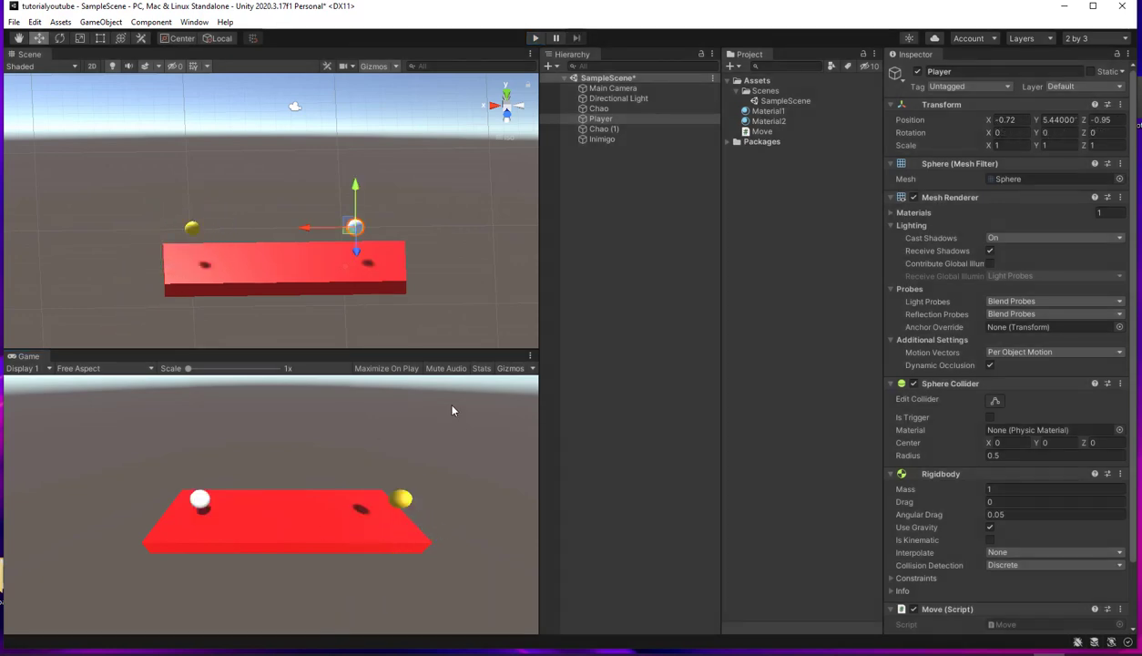
pyautogui.doubleClick(1019, 624)
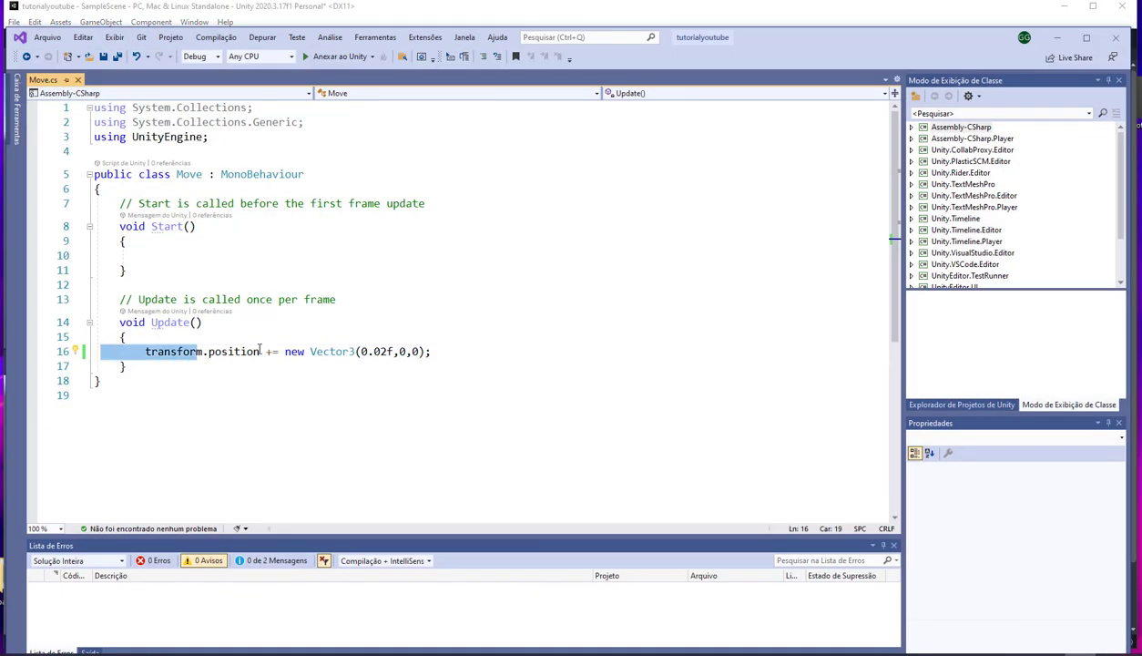
pyautogui.click(466, 353)
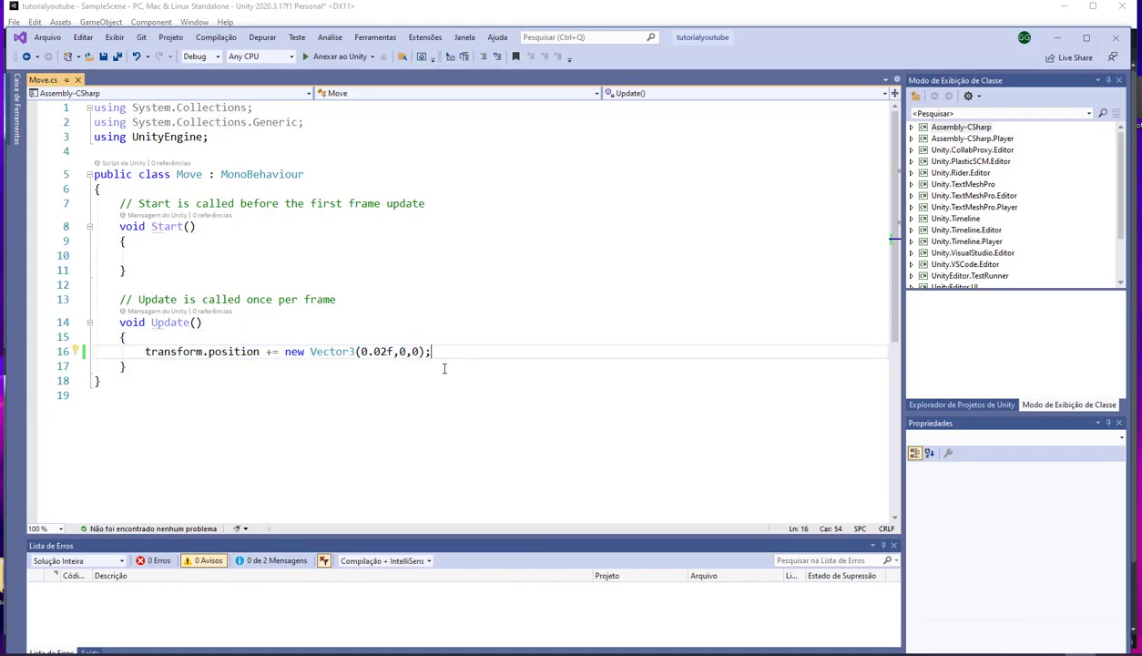
pyautogui.hotkey('alt', 'Tab')
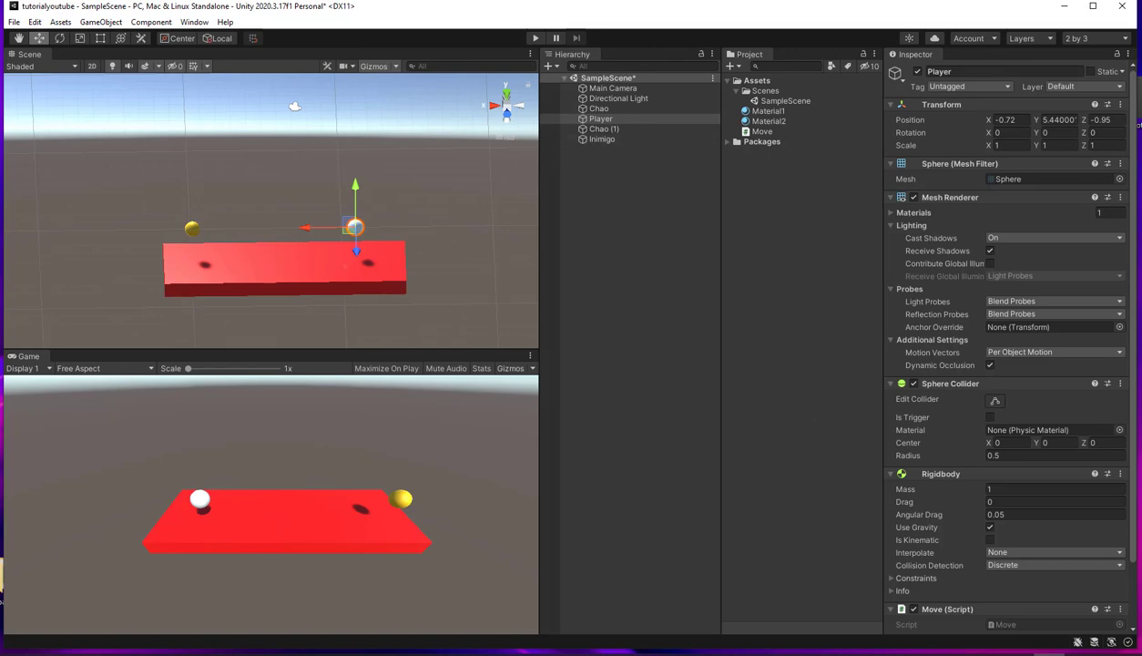
pyautogui.hotkey('alt', 'Tab')
pyautogui.click(173, 365)
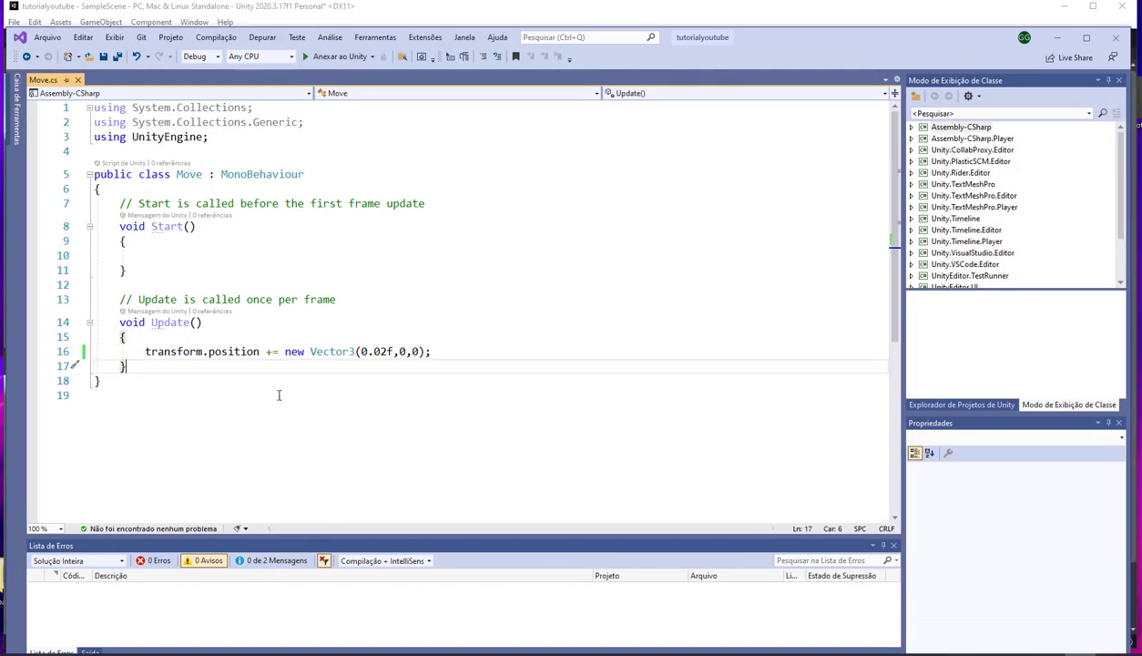
# Add an empty public void OnCollisionEnter(Collision collision) method below Update() via IntelliSense
pyautogui.press('Return')
pyautogui.press('Return')
pyautogui.write('public ')
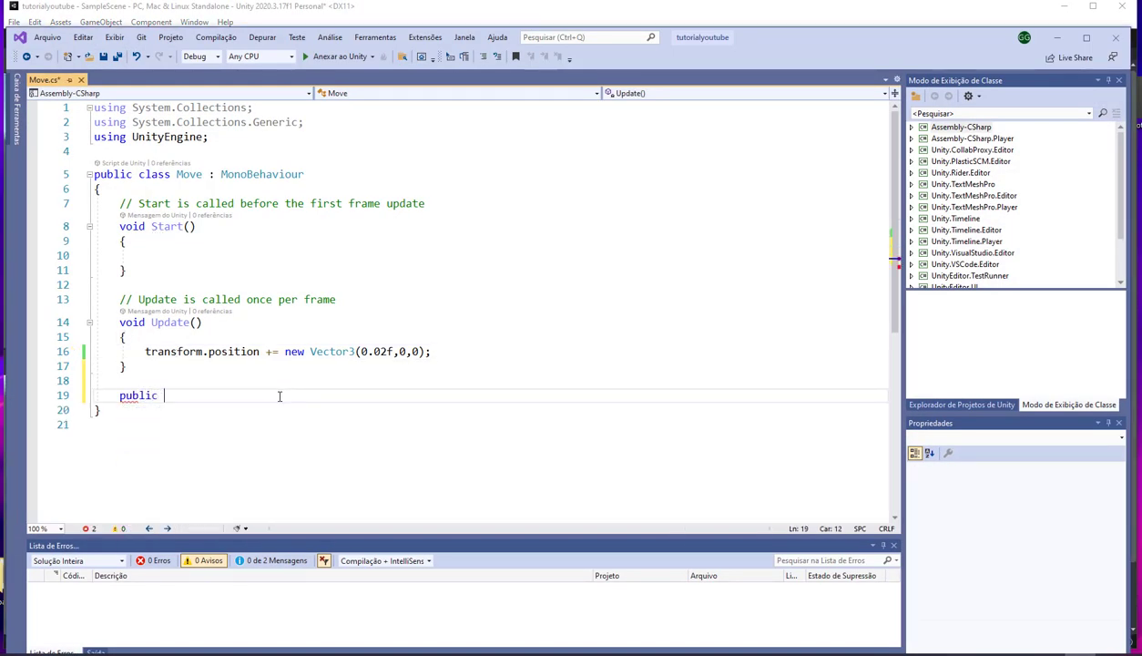
pyautogui.write('void OnC')
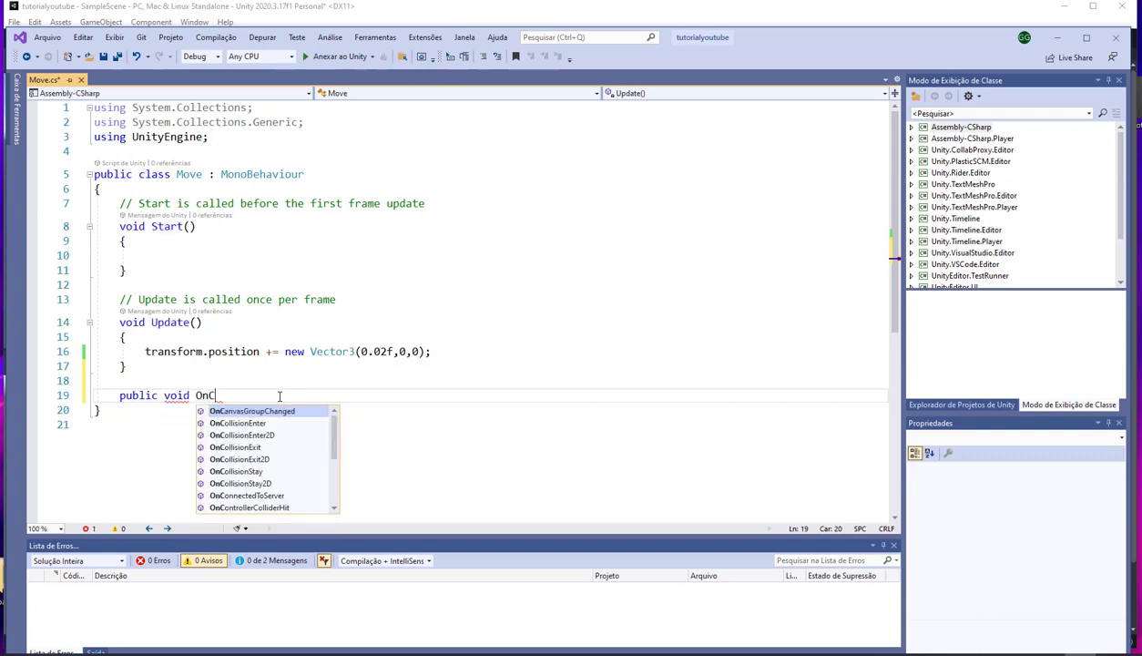
pyautogui.write('ol')
pyautogui.press('Return')
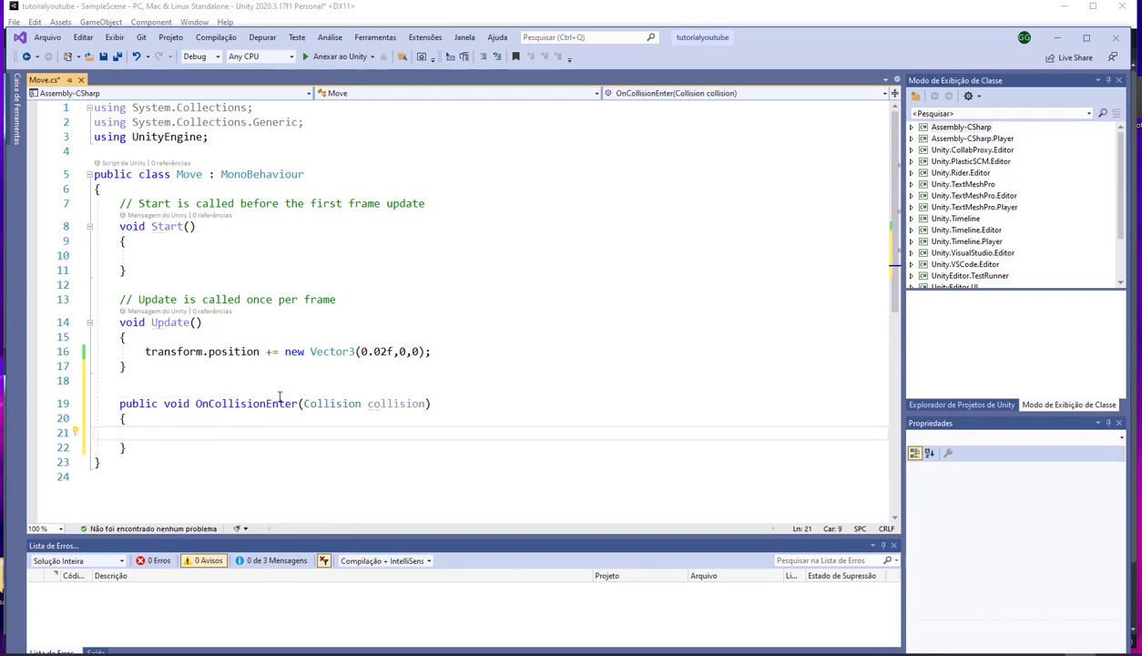
pyautogui.moveTo(111, 404); pyautogui.dragTo(172, 434)
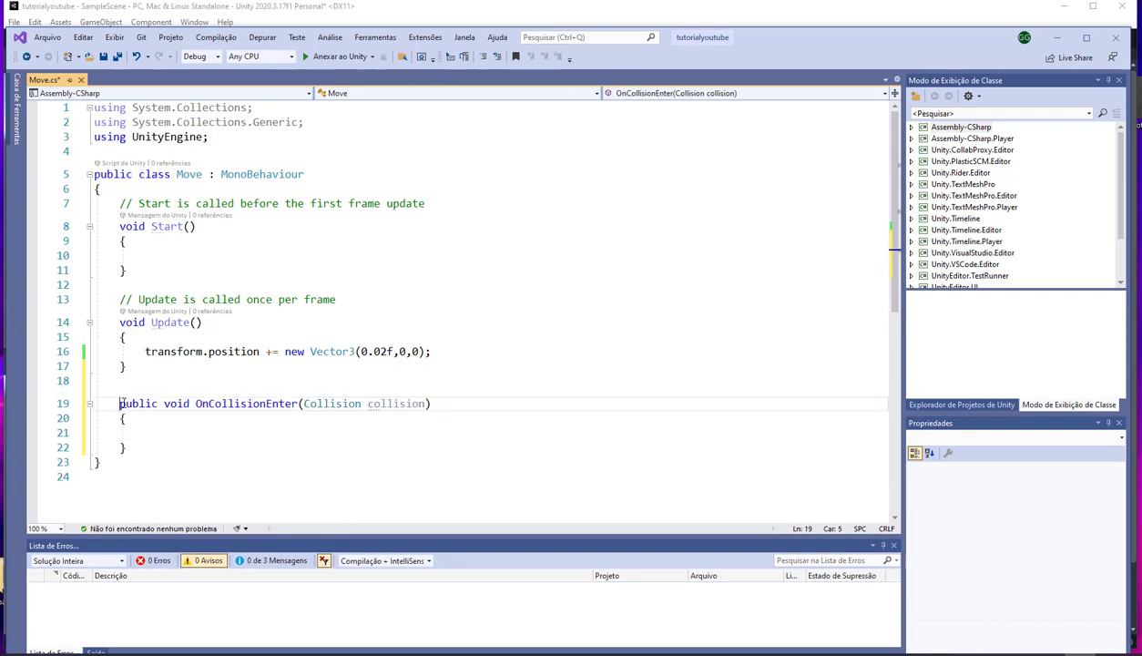
pyautogui.click(178, 435)
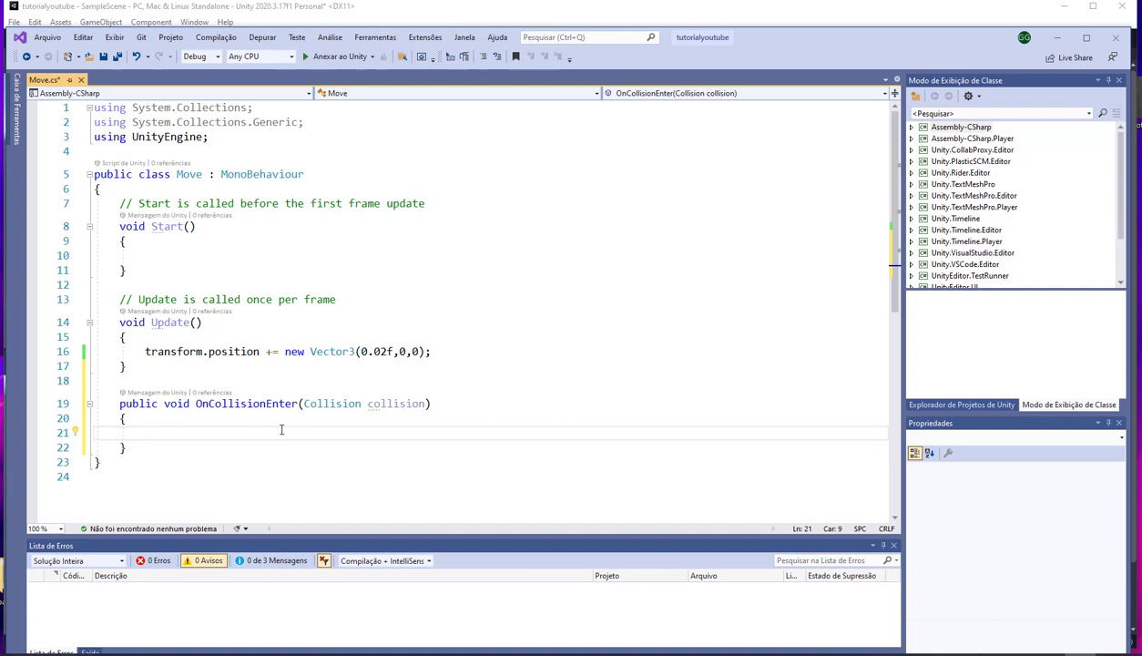
pyautogui.moveTo(117, 403); pyautogui.dragTo(161, 435)
# Inside OnCollisionEnter, add an if checking collision.gameObject.name == "Inimigo"
pyautogui.click(189, 433)
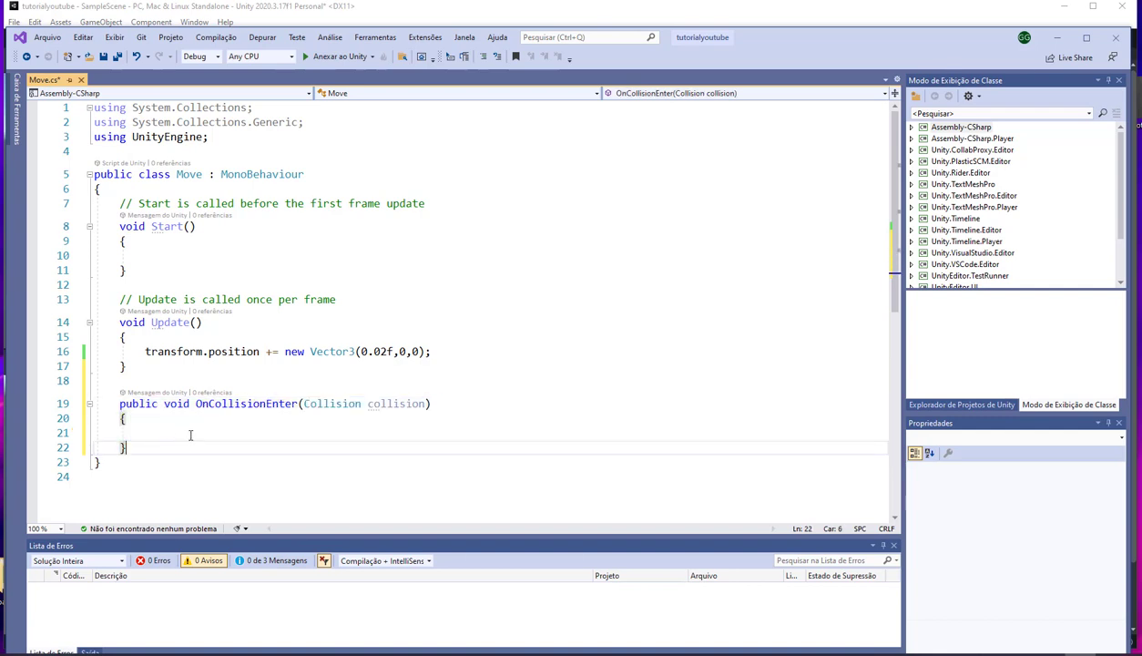
pyautogui.write('if')
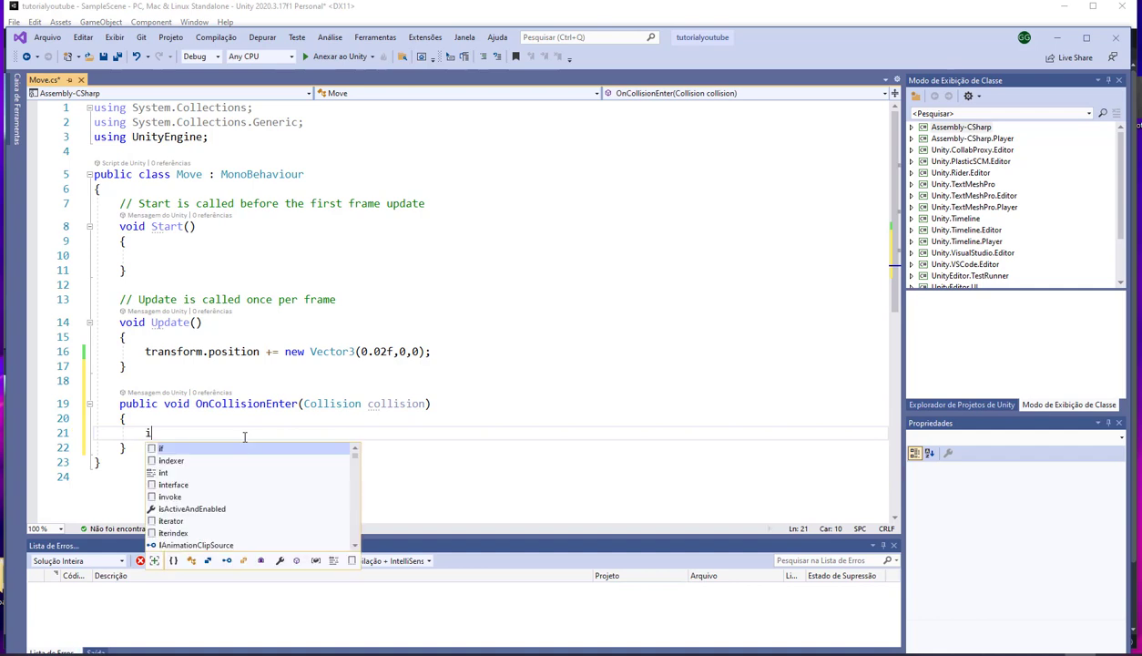
pyautogui.press('Tab')
pyautogui.press('Tab')
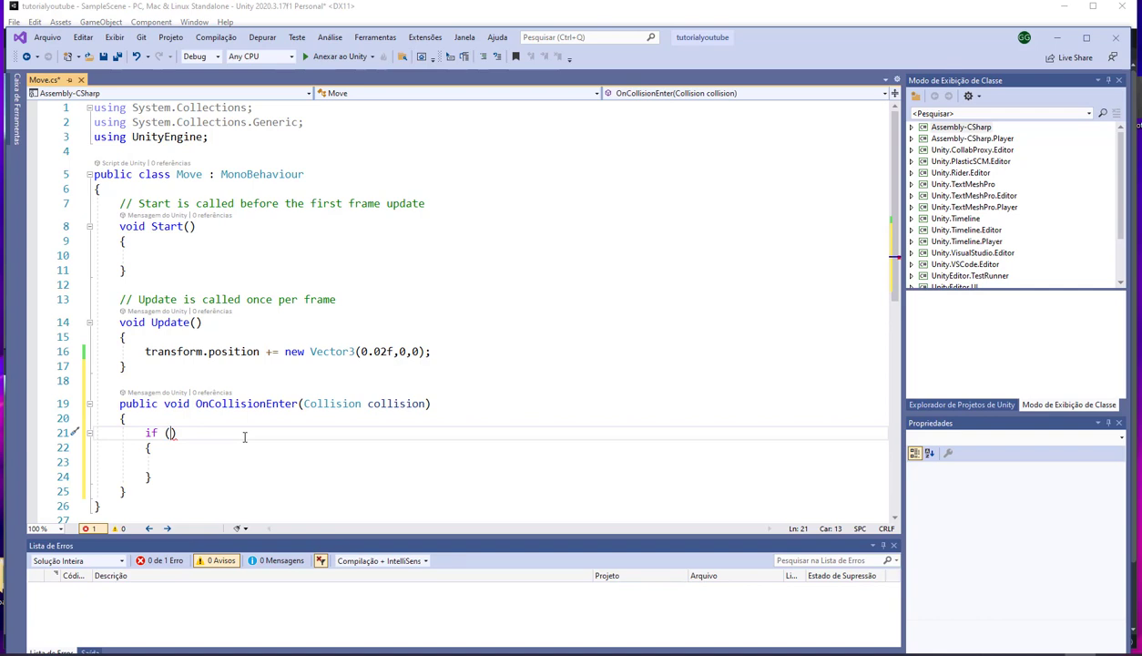
pyautogui.write('collision.g')
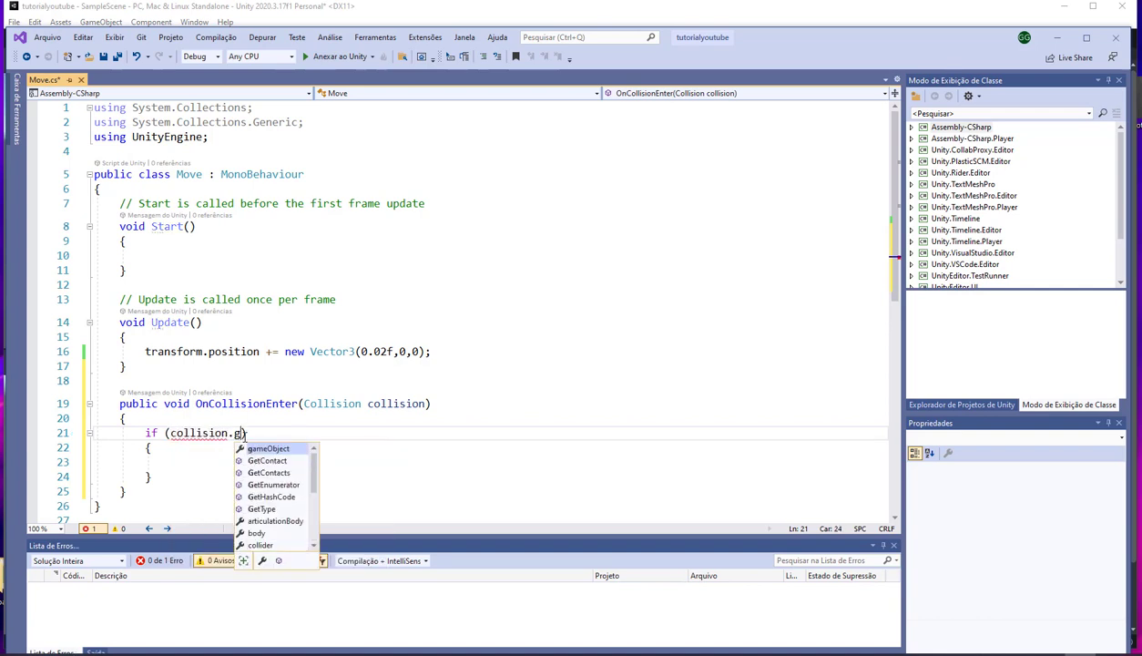
pyautogui.press('Tab')
pyautogui.write('.name == ')
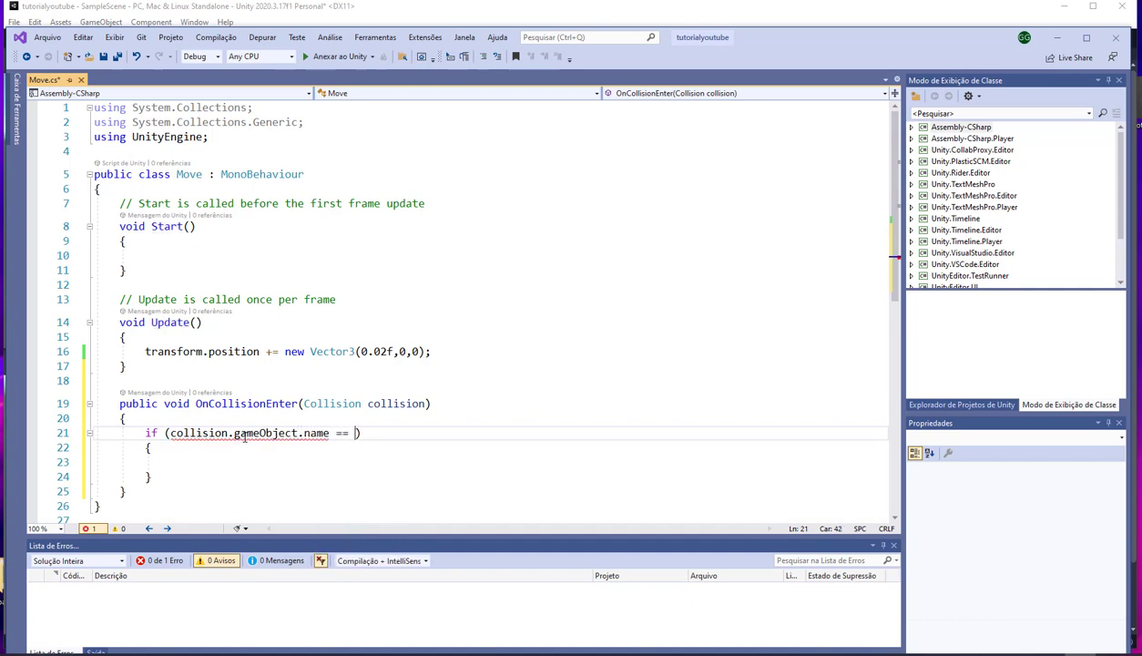
pyautogui.write('"Inimigo')
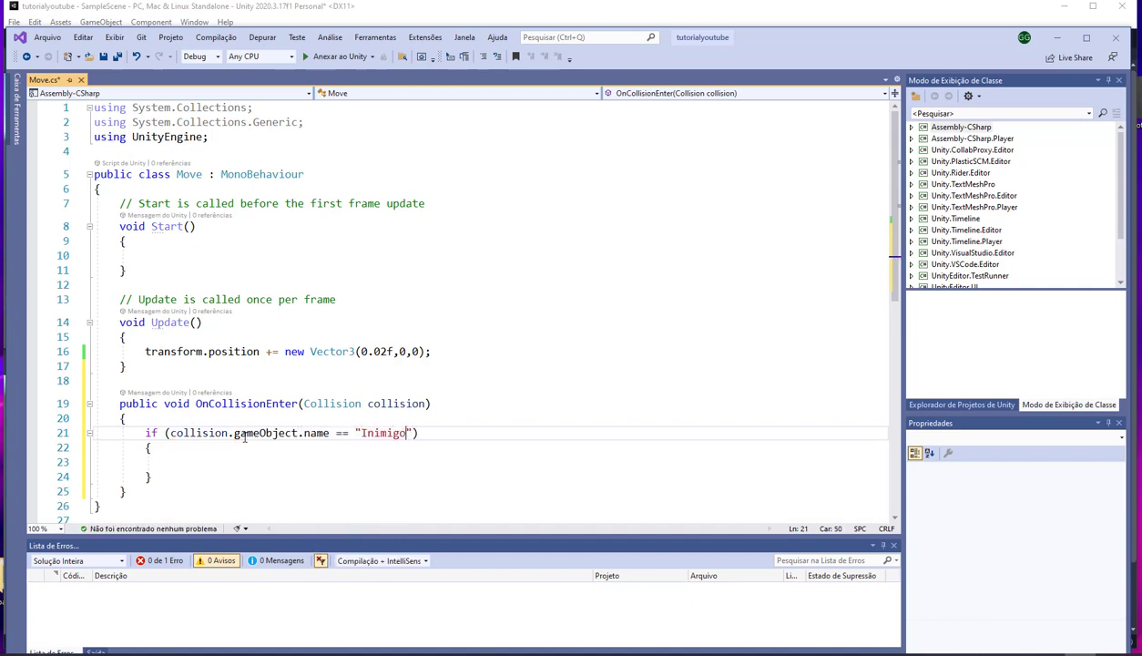
pyautogui.click(209, 460)
pyautogui.write('D')
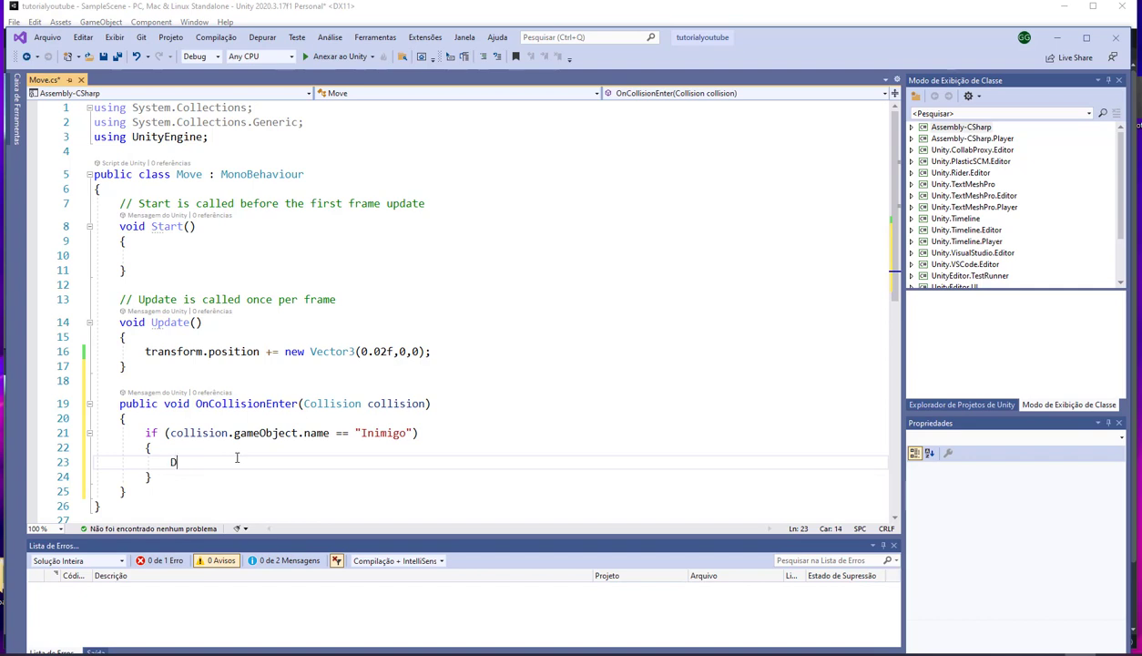
# Call Destroy(collision.gameObject) inside the if block
pyautogui.write('estroy();')
pyautogui.press('Left')
pyautogui.press('Left')
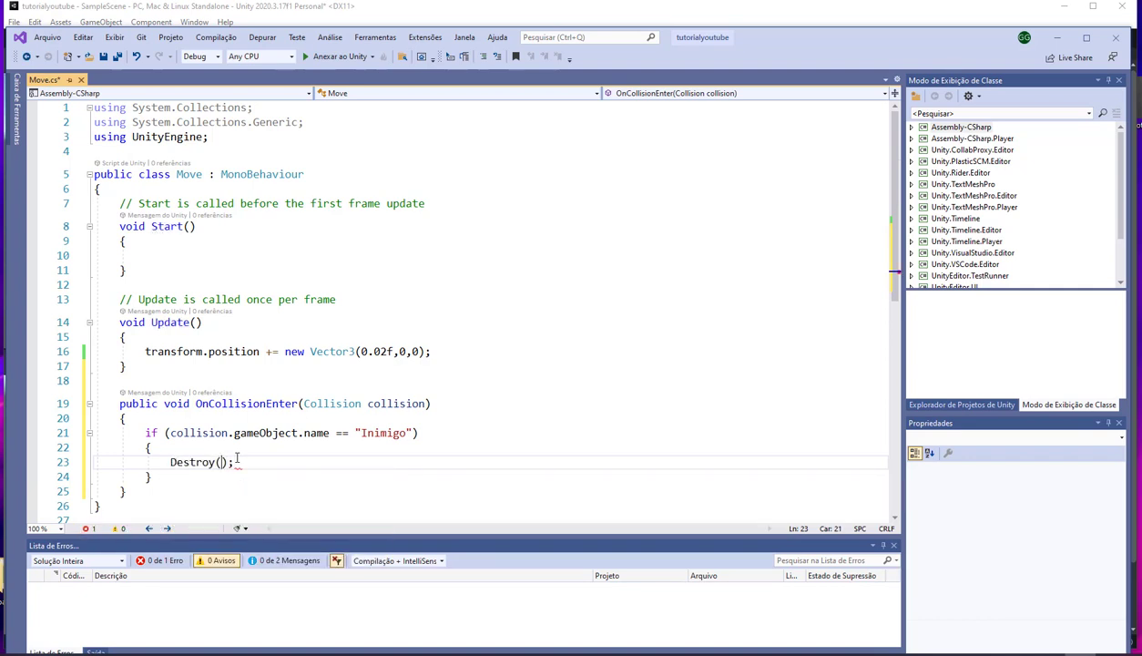
pyautogui.write('a')
pyautogui.press('BackSpace')
pyautogui.press('BackSpace')
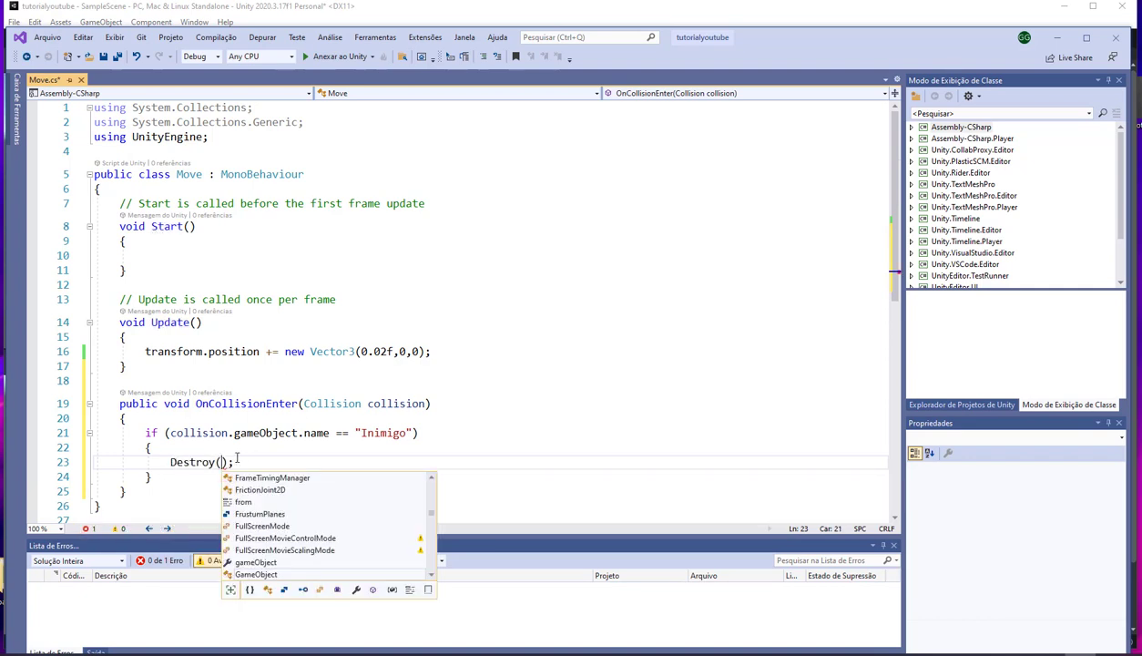
pyautogui.write('c')
pyautogui.press('Tab')
pyautogui.write('.g')
pyautogui.press('Tab')
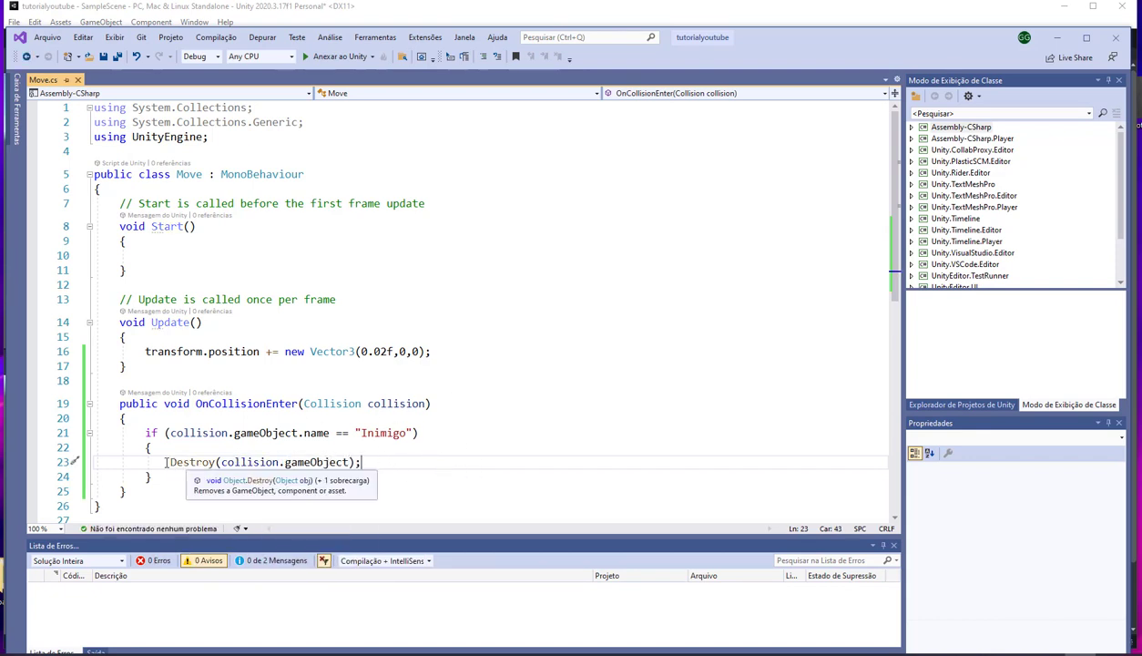
pyautogui.moveTo(170, 462); pyautogui.dragTo(365, 462)
pyautogui.click(374, 462)
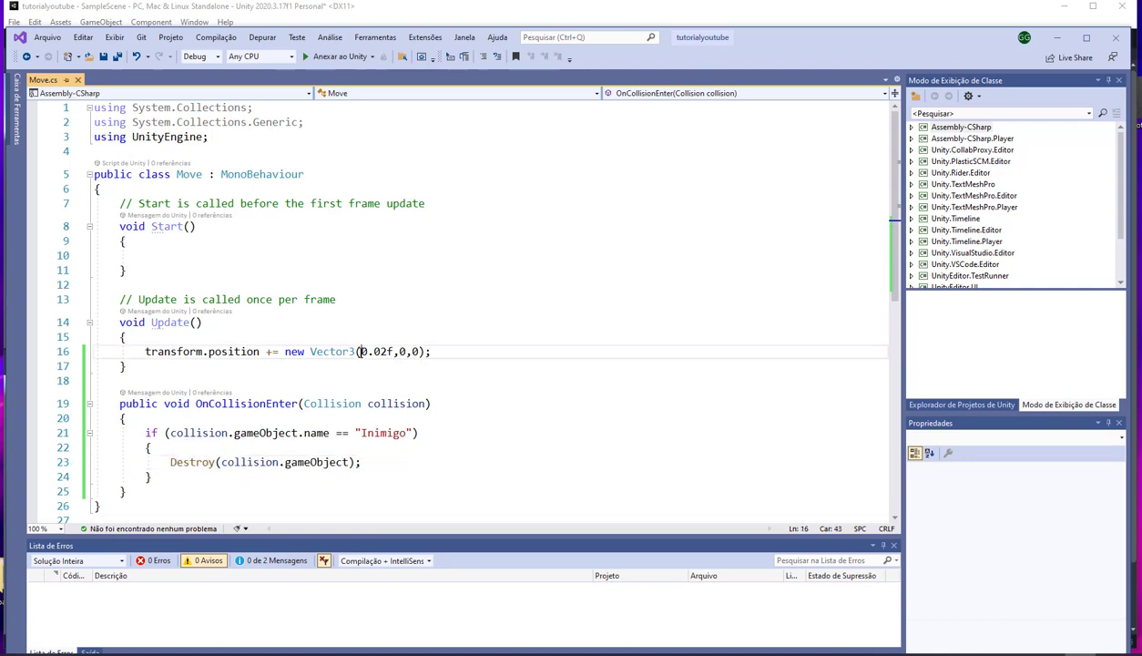
# Declare a private float velocidade = 0.02f field at the top of the Move class
pyautogui.click(182, 189)
pyautogui.press('Return')
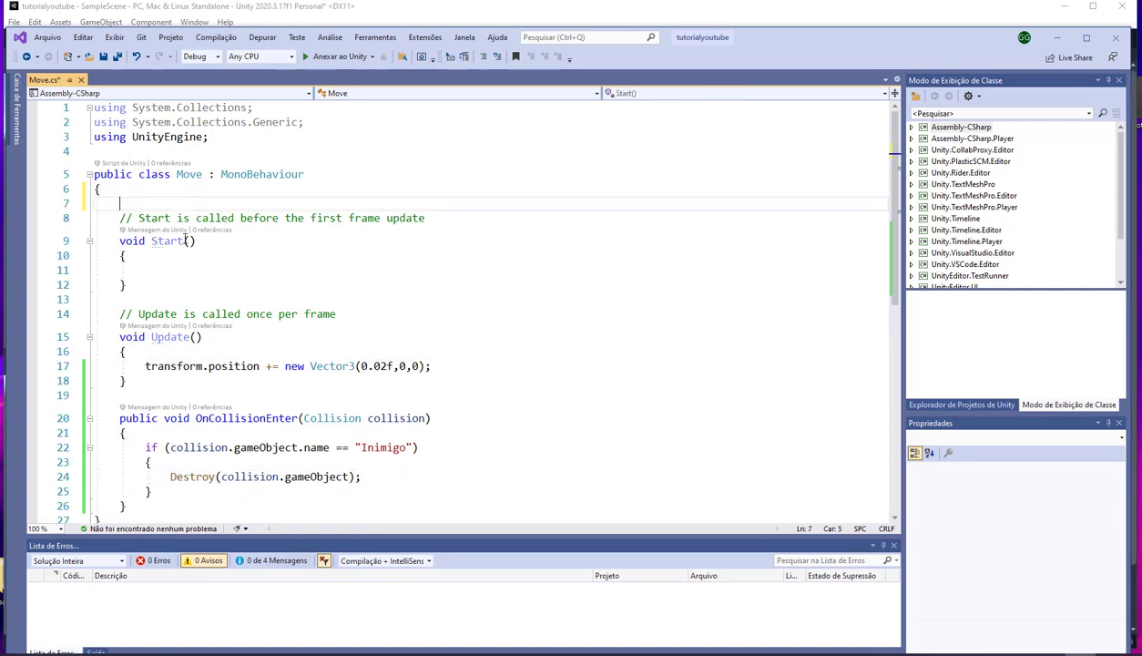
pyautogui.write('p')
pyautogui.write('rivate l')
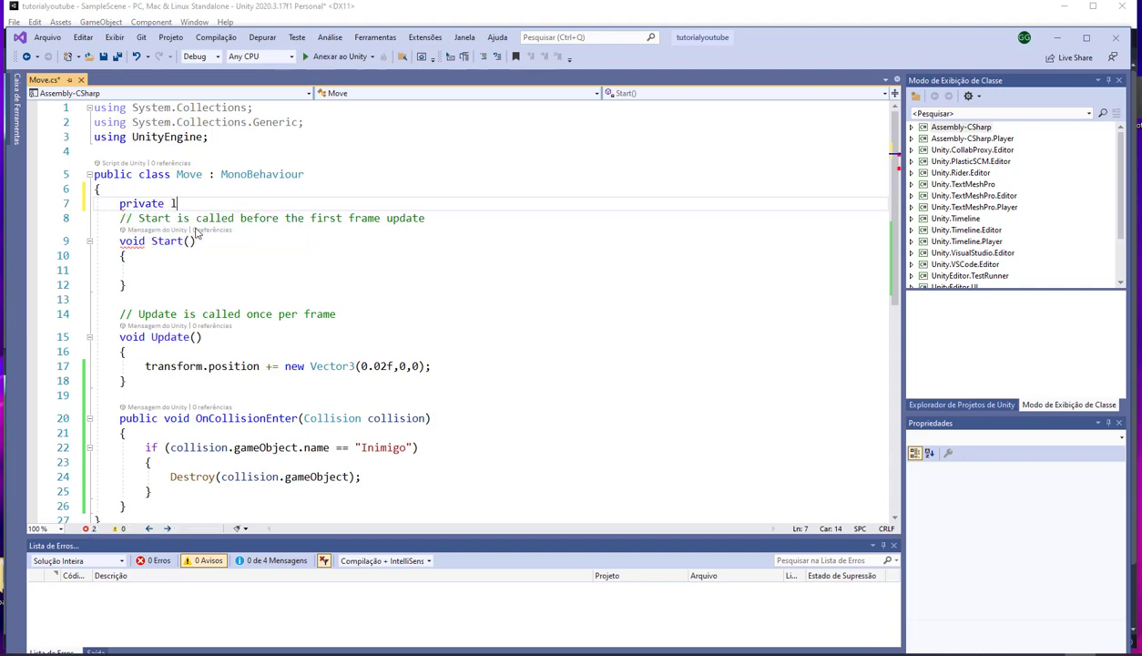
pyautogui.press('BackSpace')
pyautogui.write('float spd')
pyautogui.press('BackSpace')
pyautogui.write('eed')
pyautogui.press('BackSpace')
pyautogui.press('BackSpace')
pyautogui.press('BackSpace')
pyautogui.press('BackSpace')
pyautogui.press('BackSpace')
pyautogui.write('v')
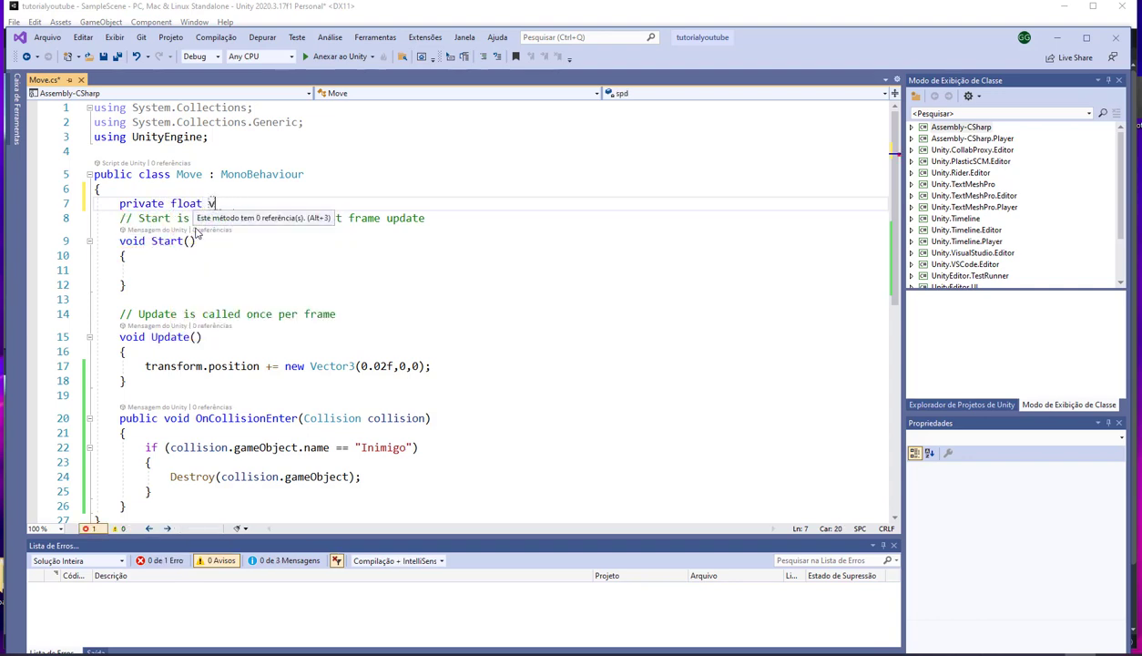
pyautogui.write('elocidade = 0')
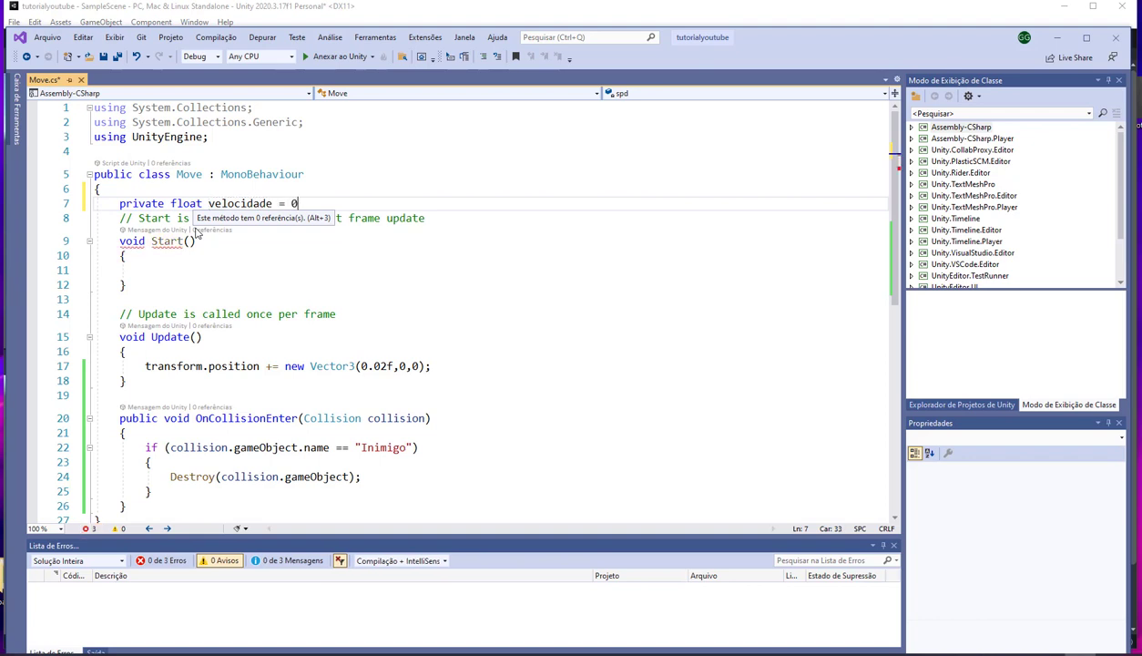
pyautogui.write('.02f;')
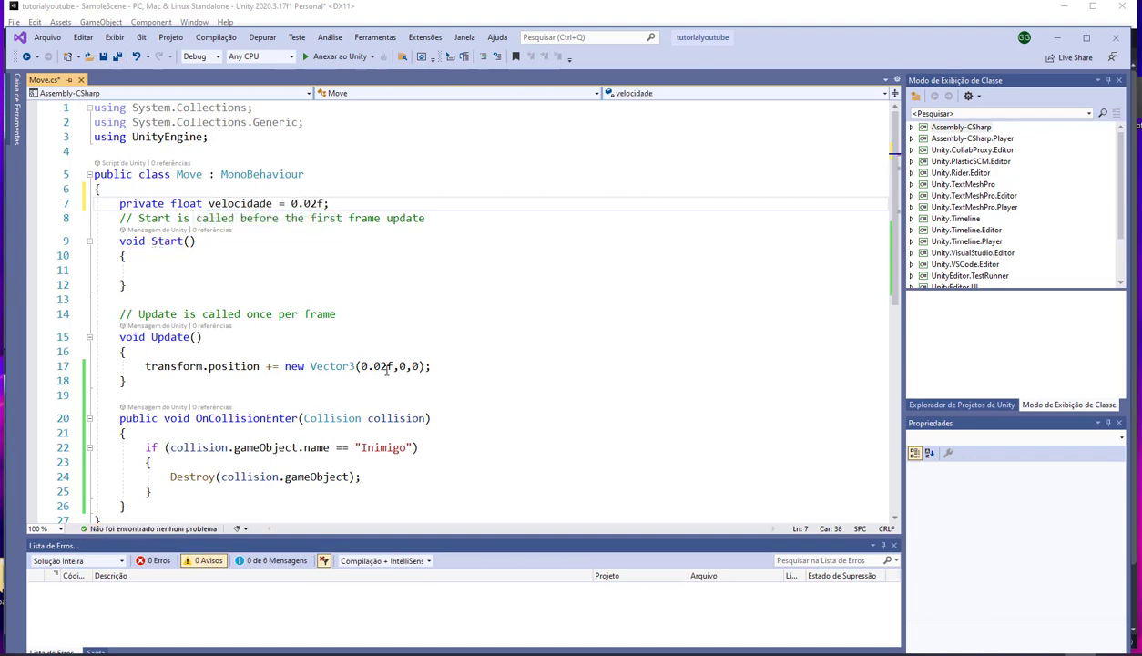
# Replace the hard-coded 0.02f in the Vector3 with velocidade
pyautogui.click(386, 366)
pyautogui.press('BackSpace')
pyautogui.press('BackSpace')
pyautogui.press('BackSpace')
pyautogui.press('BackSpace')
pyautogui.press('BackSpace')
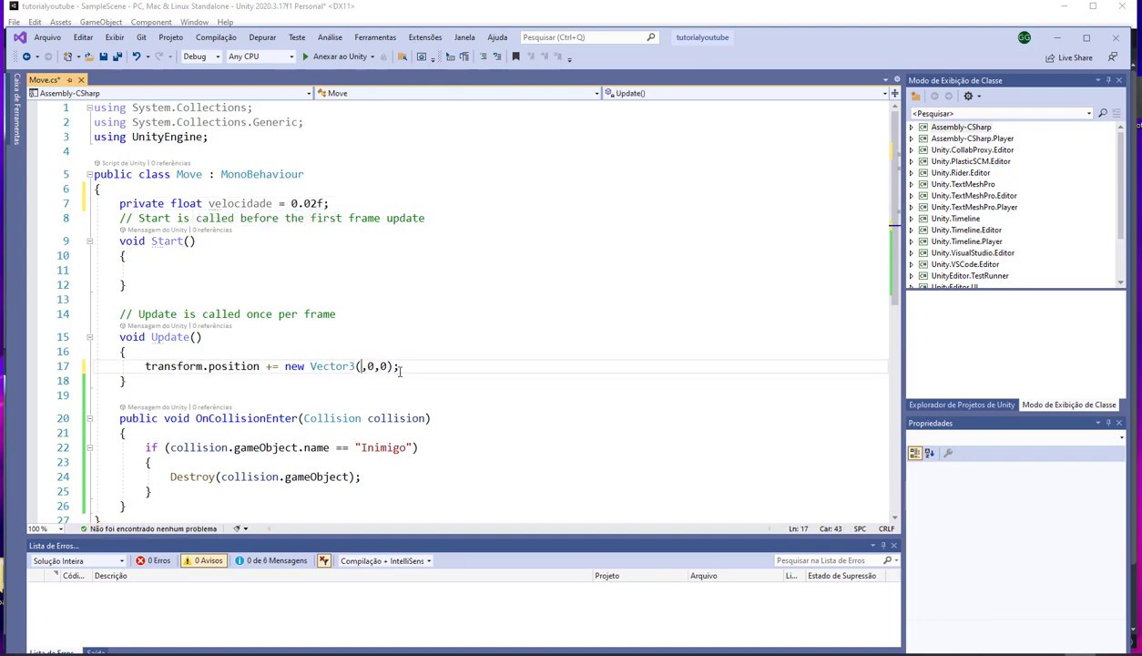
pyautogui.write('velocidade')
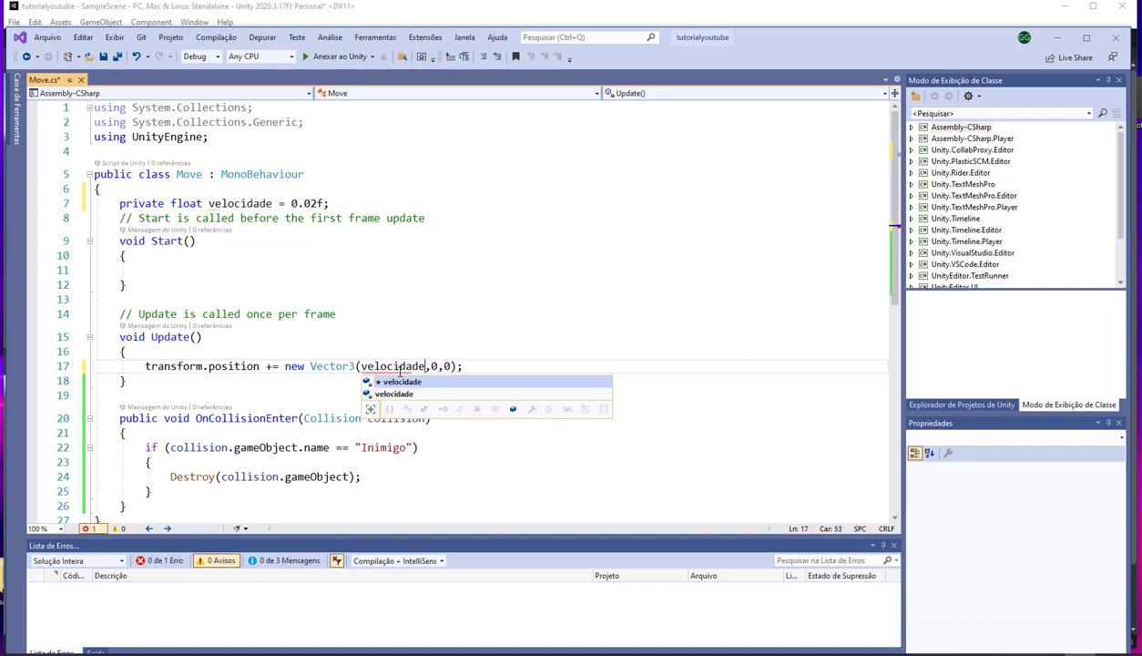
pyautogui.click(318, 464)
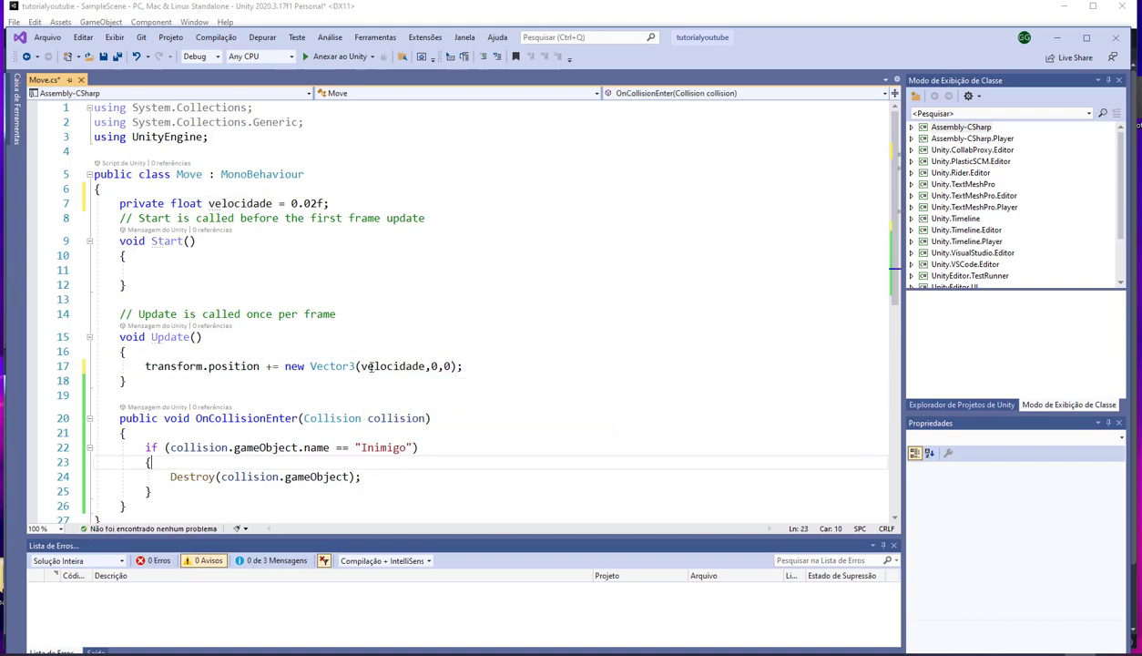
pyautogui.moveTo(361, 366); pyautogui.dragTo(426, 366)
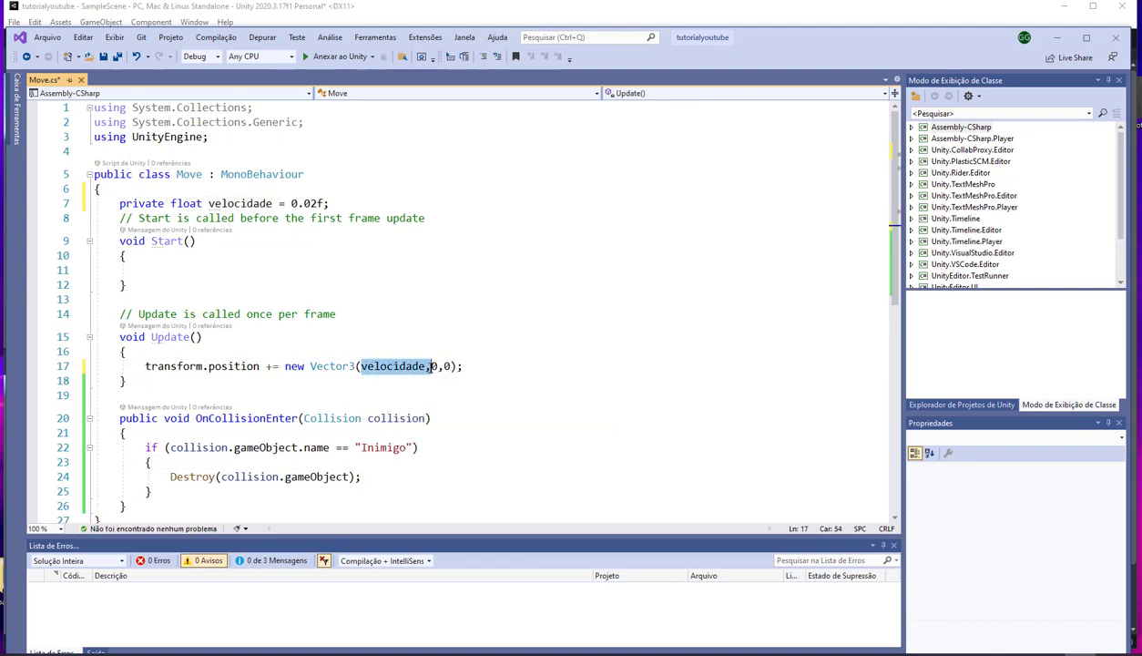
# Set velocidade = 0 before the Destroy call and save Move.cs
pyautogui.click(235, 462)
pyautogui.press('Return')
pyautogui.write('elo')
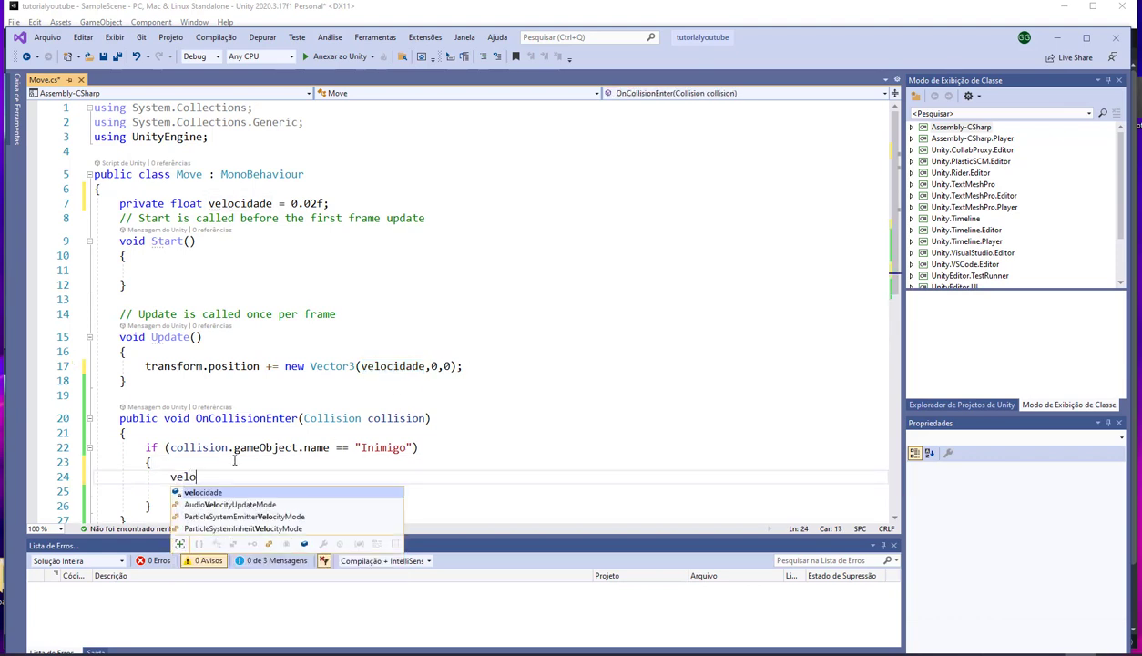
pyautogui.write('cidade')
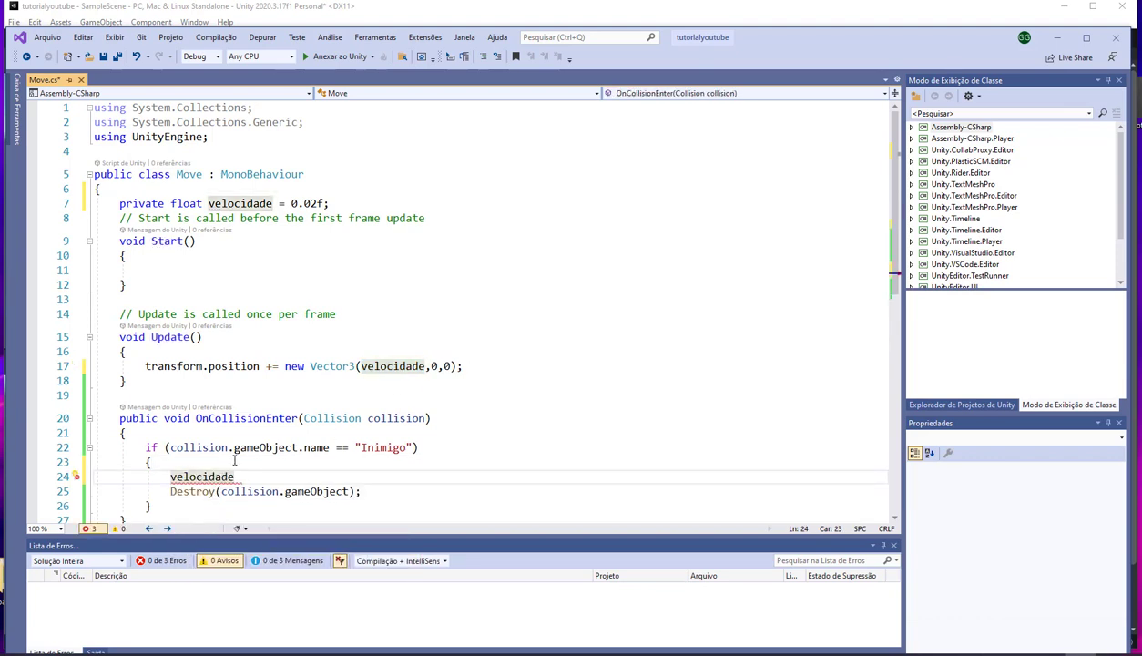
pyautogui.write(' = 0;')
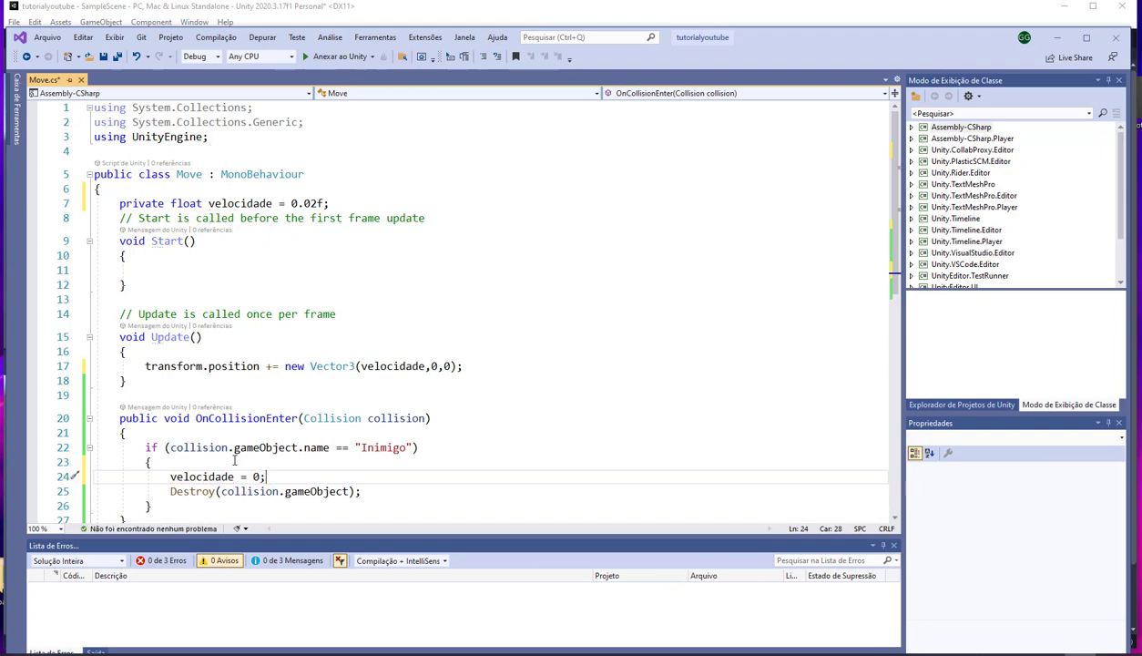
pyautogui.hotkey('ctrl', 's')
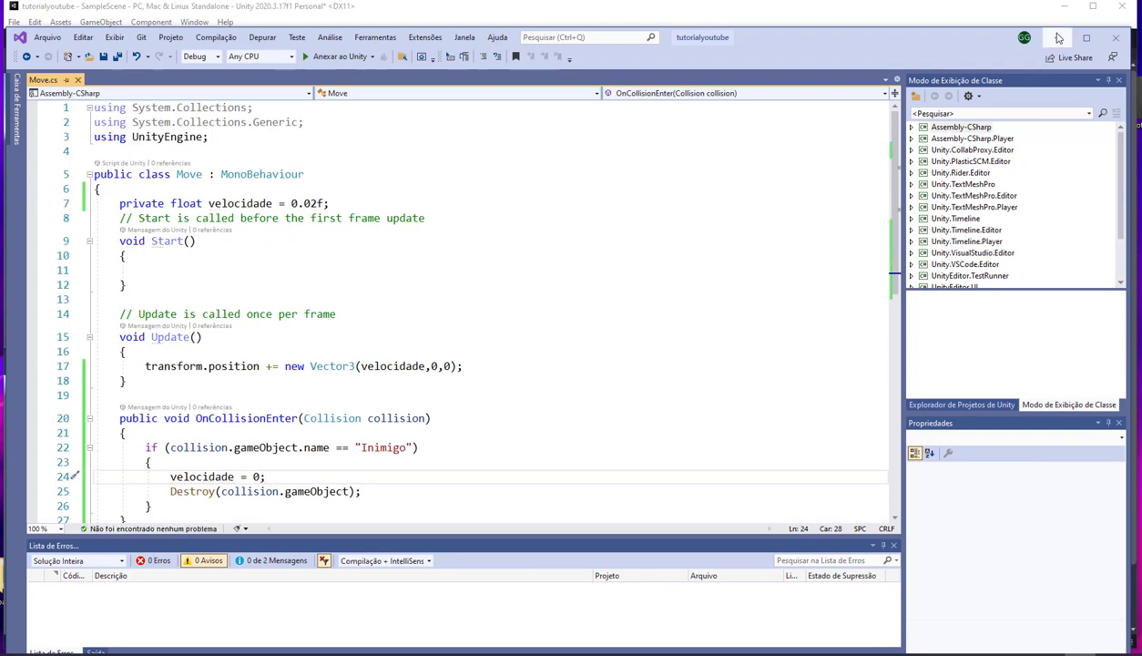
pyautogui.hotkey('alt', 'Tab')
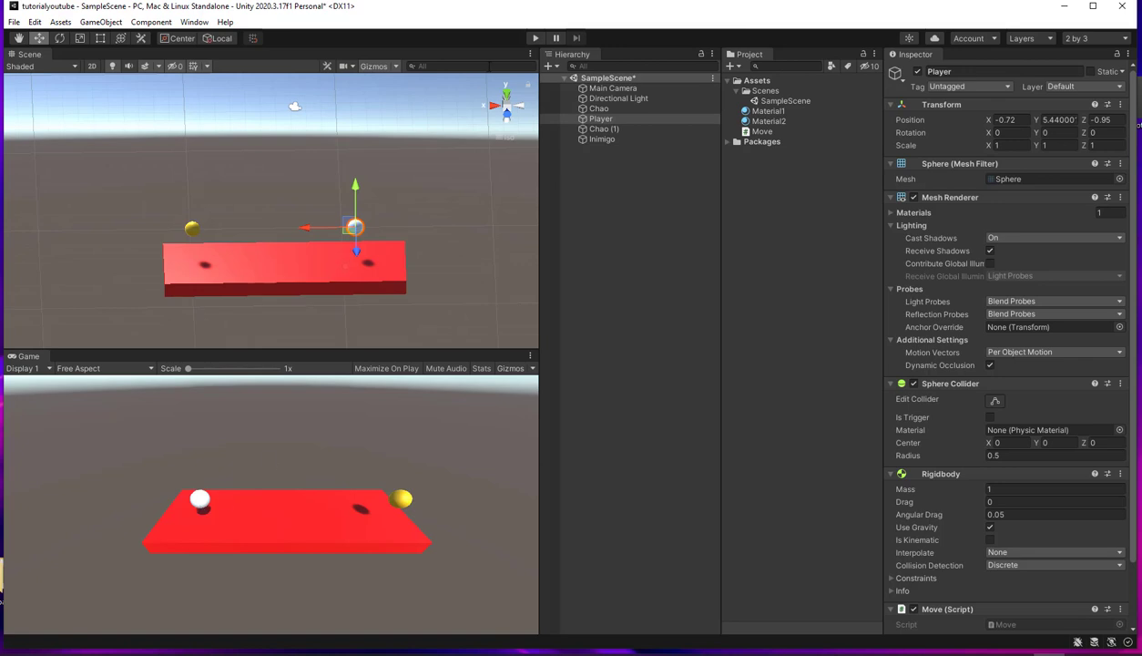
# Play-test the scene as the Player rolls into Inimigo and destroys it, then stop
pyautogui.click(534, 38)
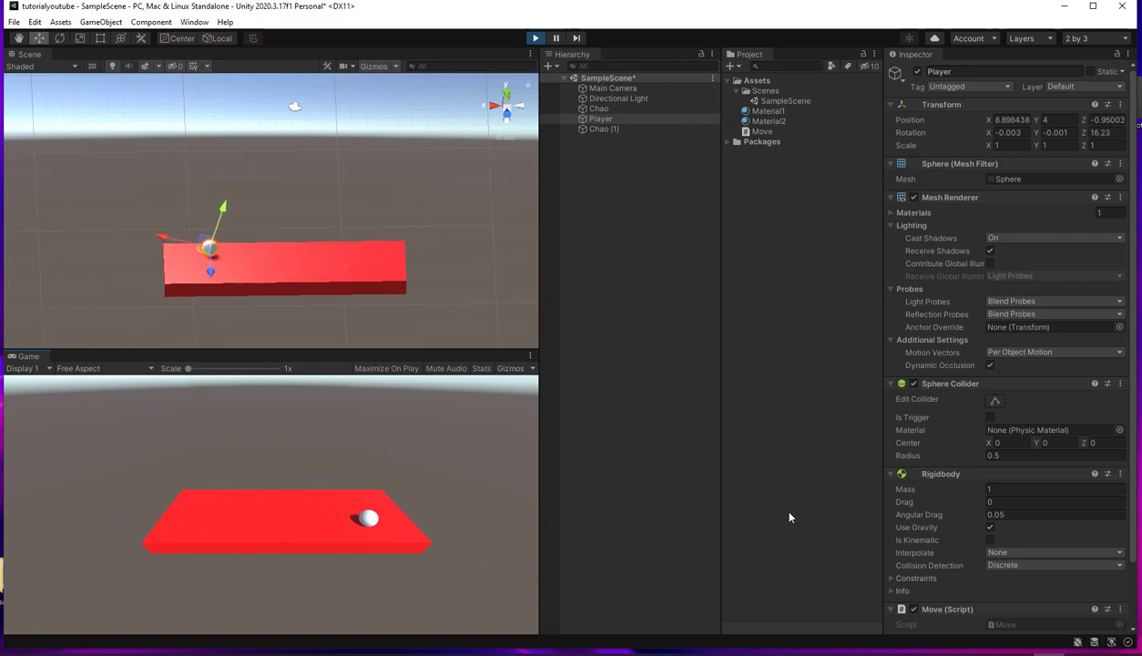
pyautogui.click(536, 37)
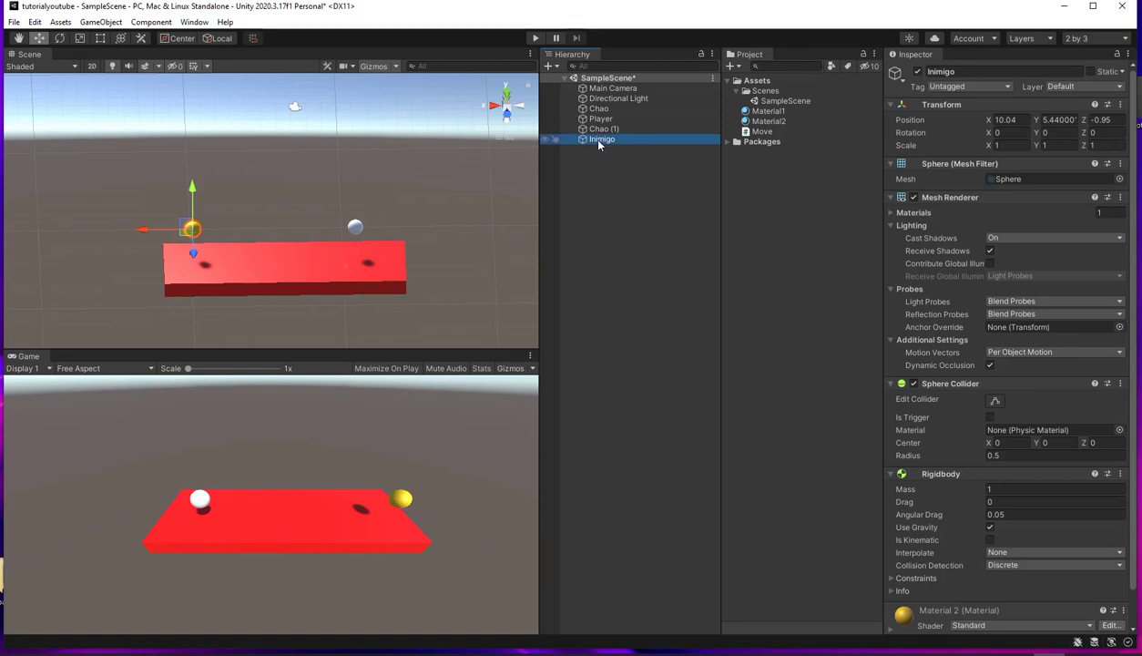
# Duplicate Inimigo twice and spread Inimigo, Inimigo (1) and Inimigo (2) apart
pyautogui.hotkey('ctrl', 'd')
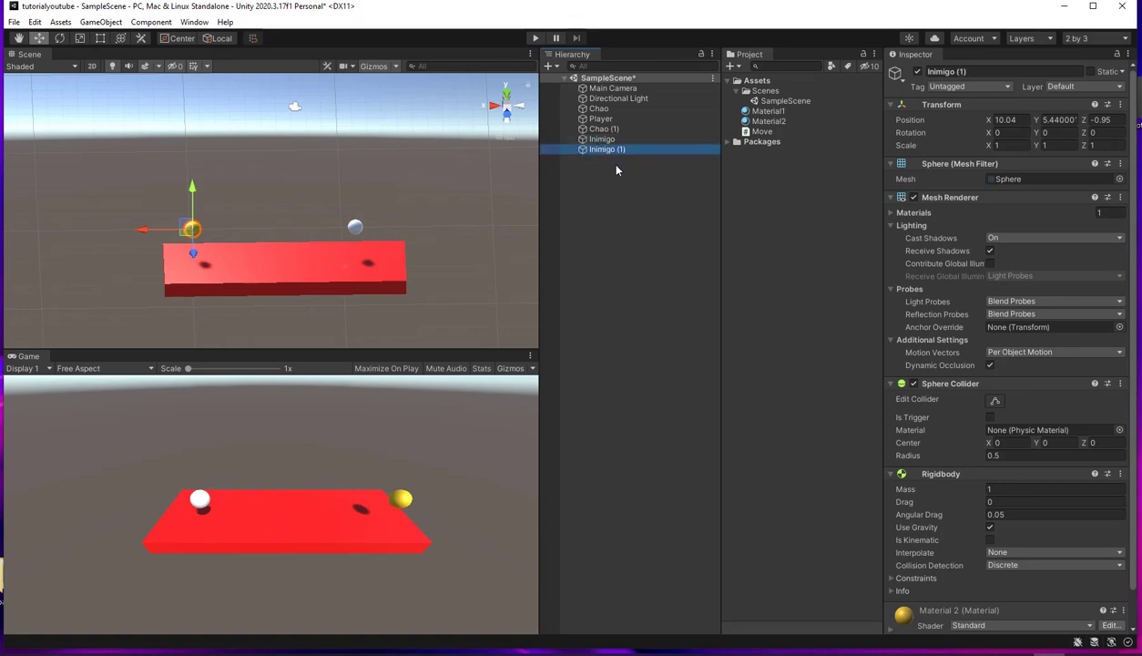
pyautogui.hotkey('ctrl', 'd')
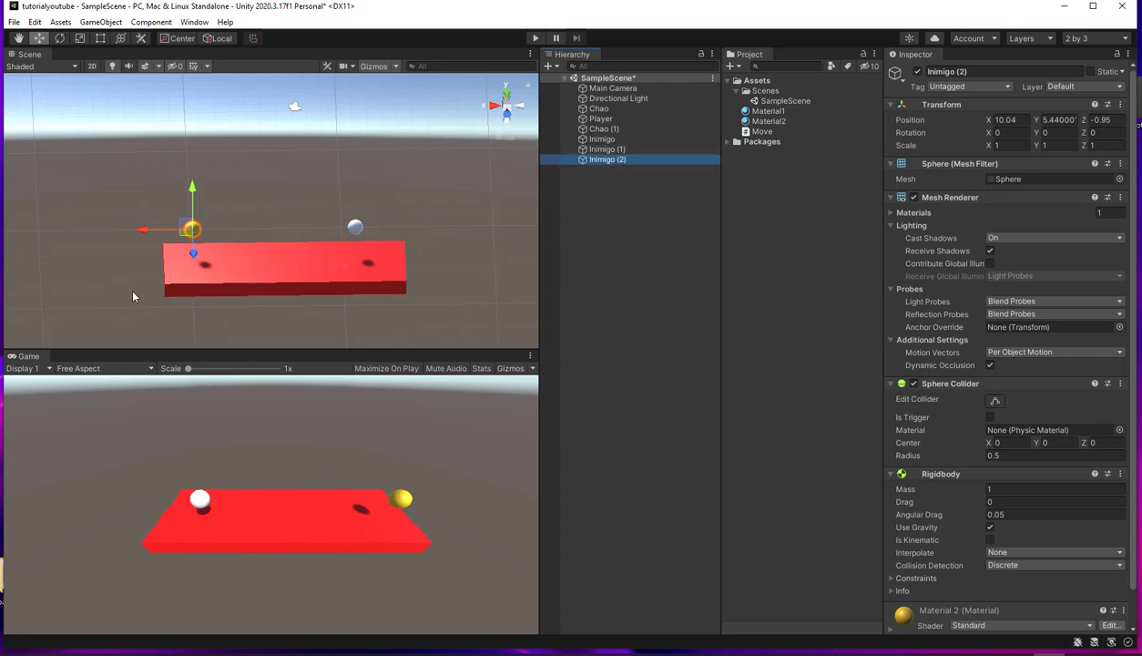
pyautogui.moveTo(192, 259); pyautogui.dragTo(193, 271)
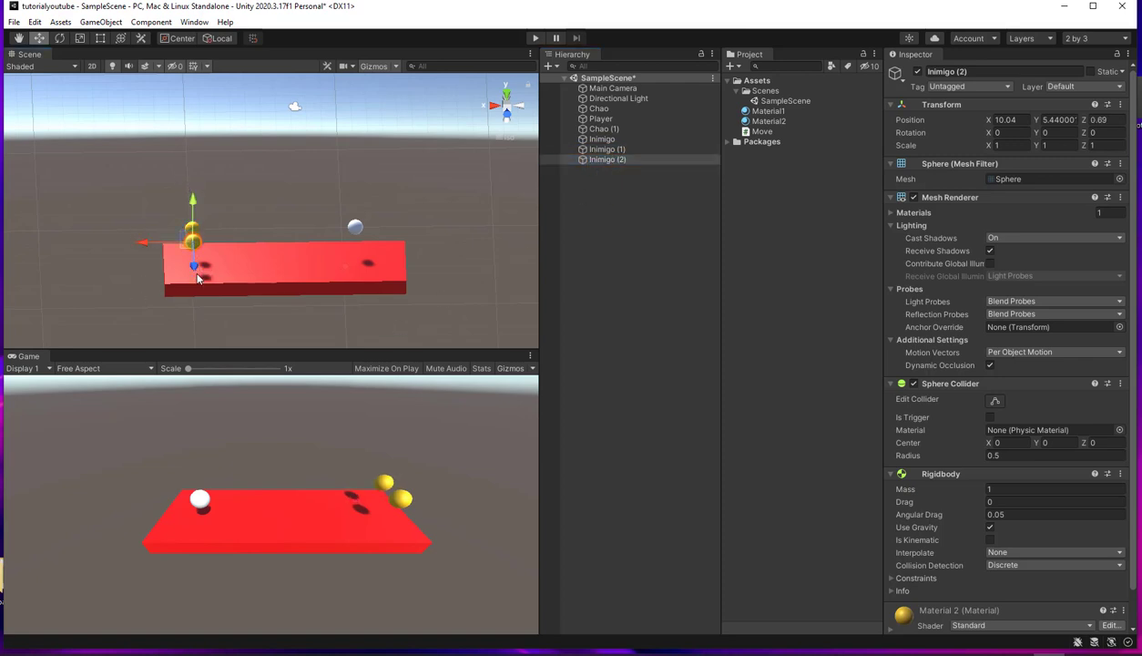
pyautogui.click(601, 138)
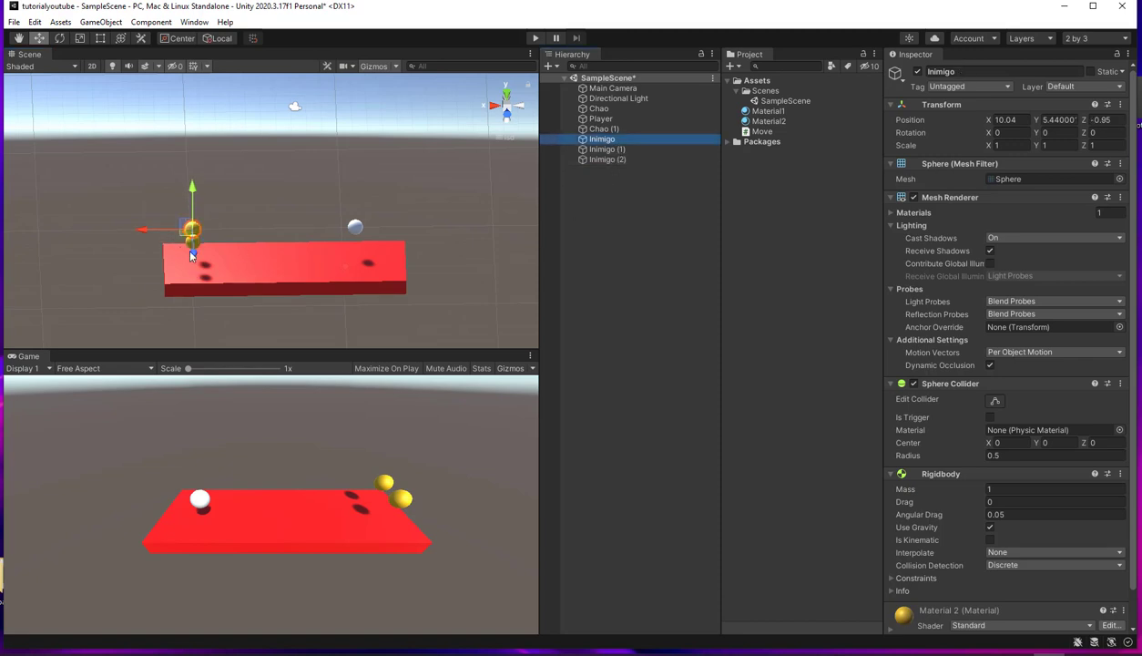
pyautogui.moveTo(191, 256)
pyautogui.mouseDown()
pyautogui.moveTo(183, 241)
pyautogui.moveTo(198, 254)
pyautogui.moveTo(130, 236)
pyautogui.moveTo(176, 238)
pyautogui.mouseUp()
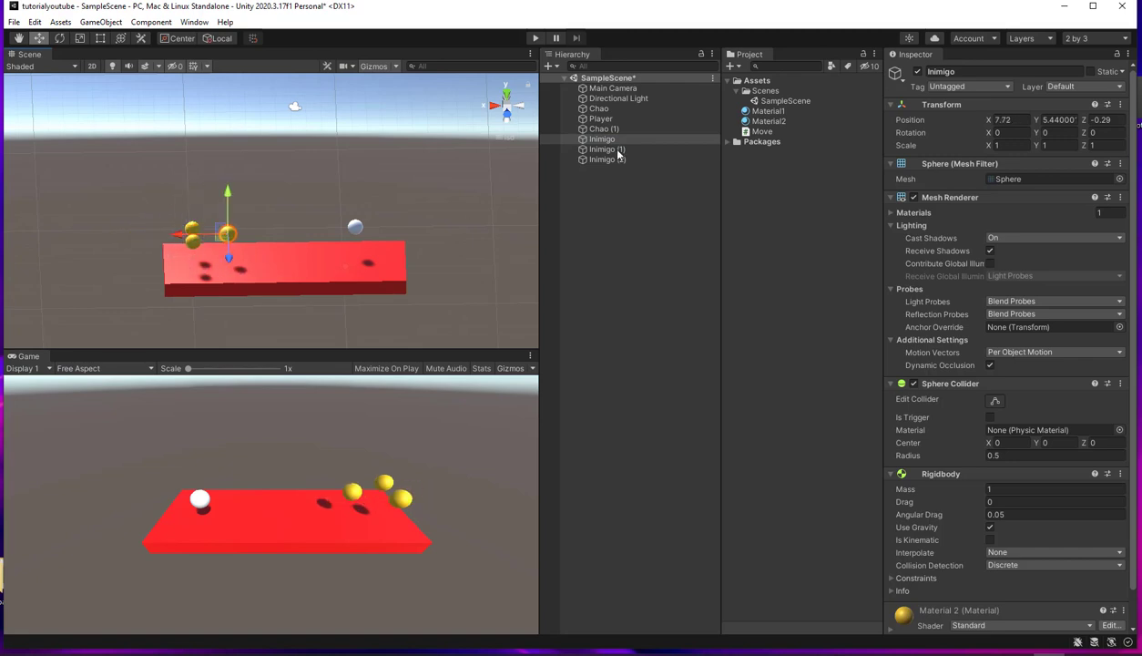
# Scale the Player sphere up to 2.4927
pyautogui.click(602, 119)
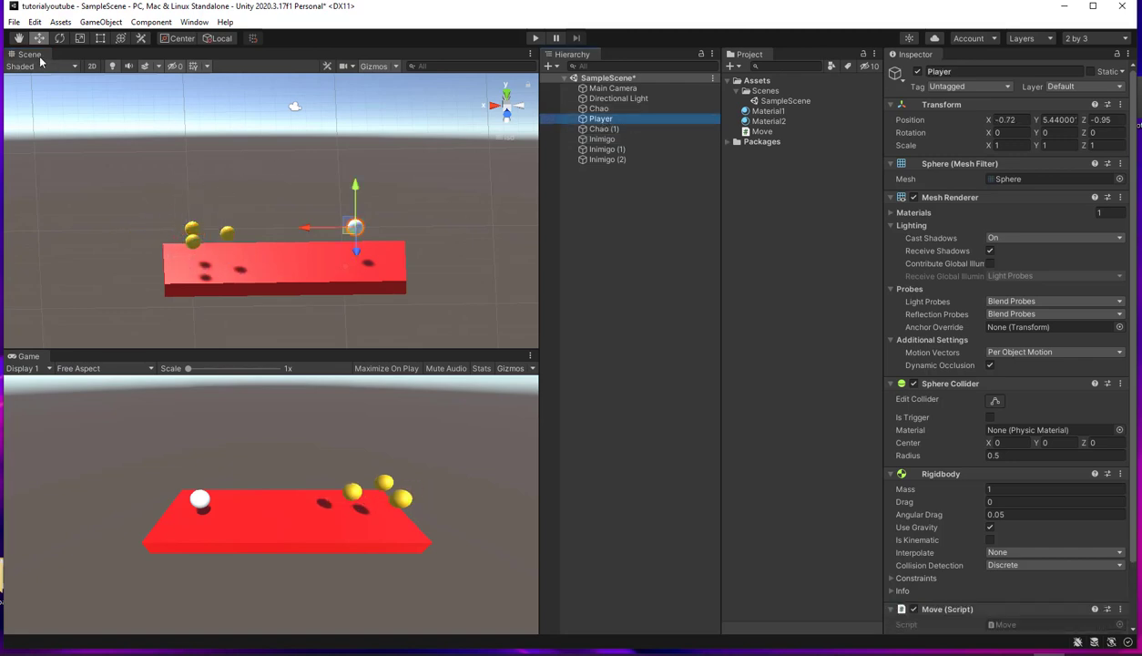
pyautogui.click(60, 38)
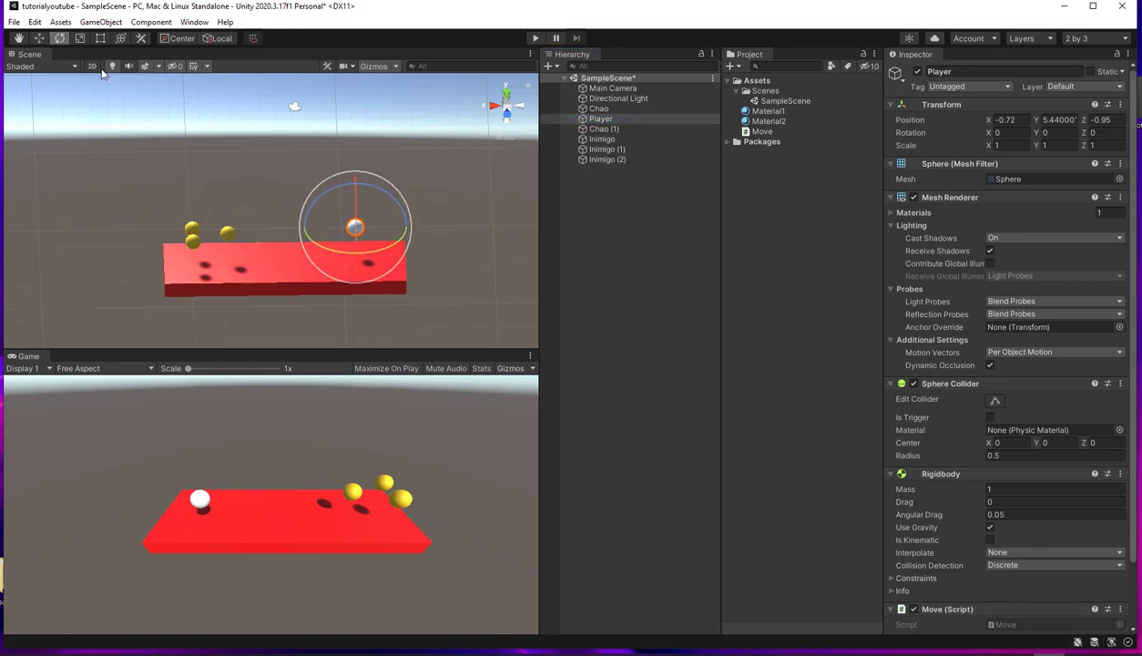
pyautogui.click(80, 39)
pyautogui.moveTo(355, 227); pyautogui.dragTo(305, 133)
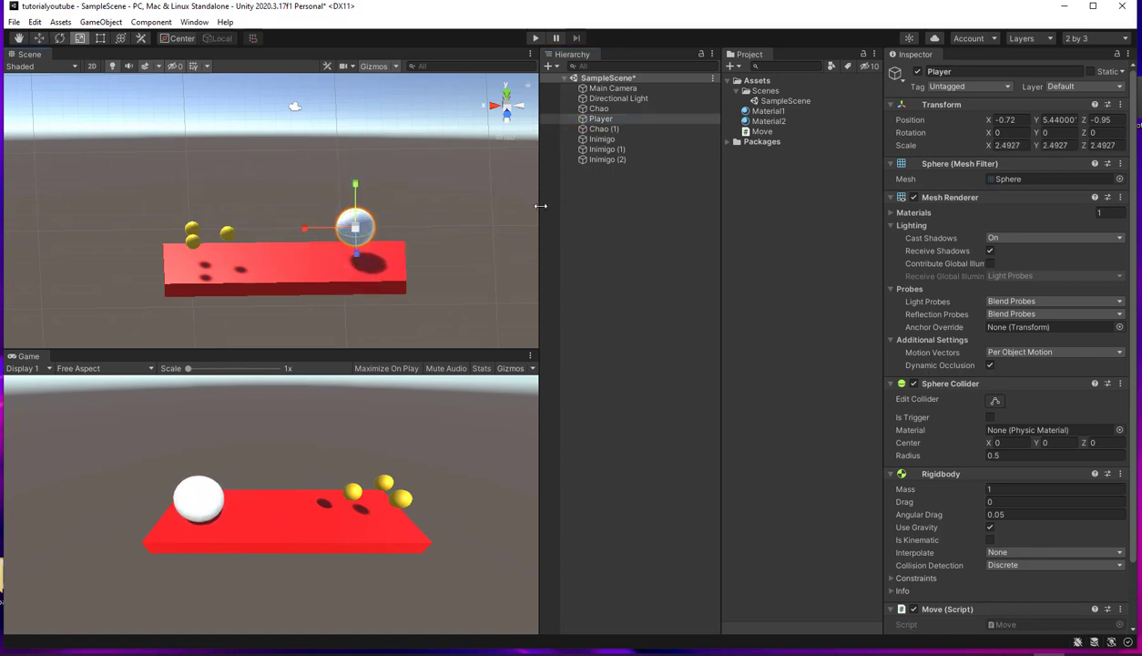
pyautogui.click(597, 140)
# Create a new tag named Inimigo in the Tags list
pyautogui.click(957, 86)
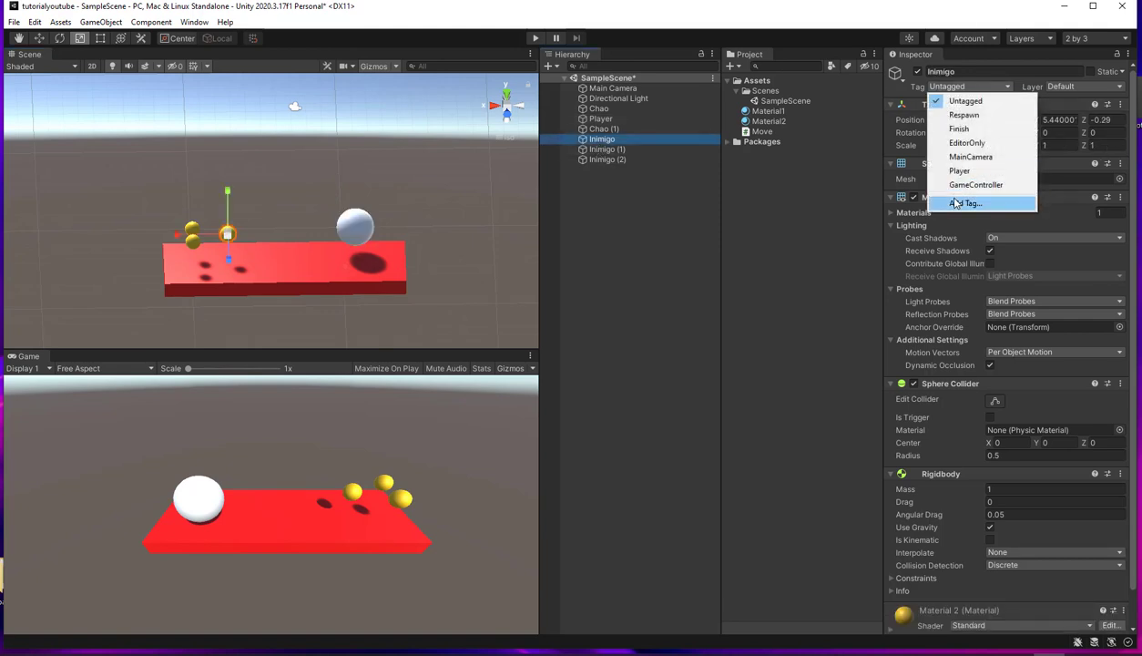
pyautogui.click(952, 200)
pyautogui.click(1102, 130)
pyautogui.write('inimi')
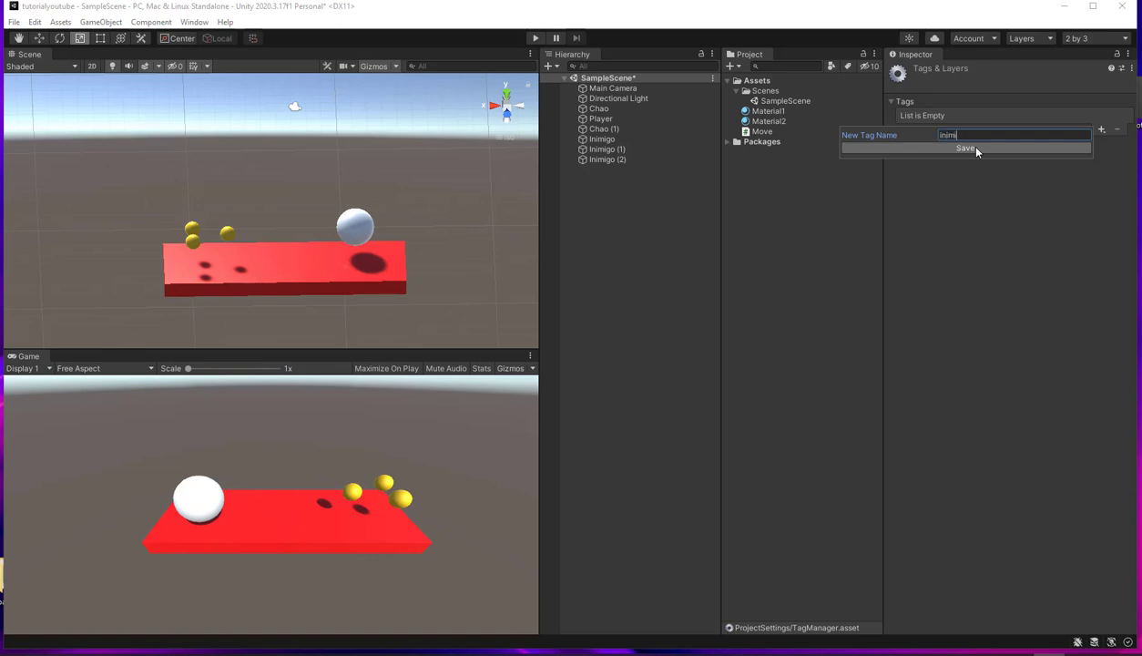
pyautogui.write('go')
pyautogui.click(976, 149)
# Assign the Inimigo tag to Inimigo, Inimigo (1) and Inimigo (2)
pyautogui.click(664, 129)
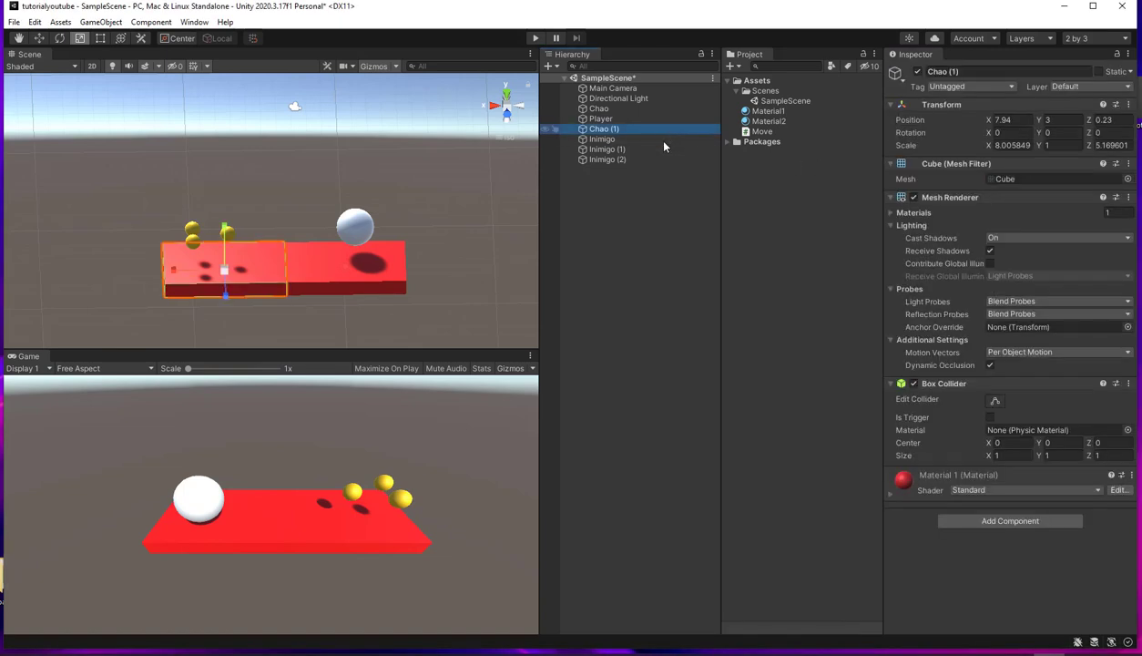
pyautogui.click(638, 138)
pyautogui.click(970, 86)
pyautogui.click(947, 194)
pyautogui.click(638, 149)
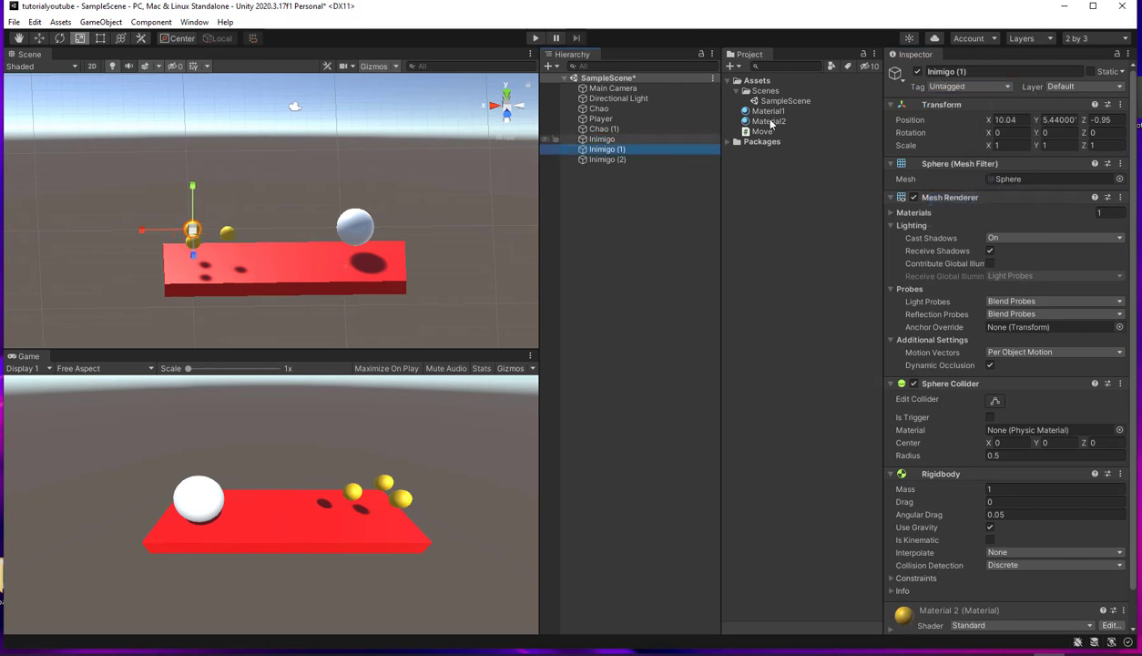
pyautogui.click(970, 86)
pyautogui.click(952, 196)
pyautogui.click(638, 162)
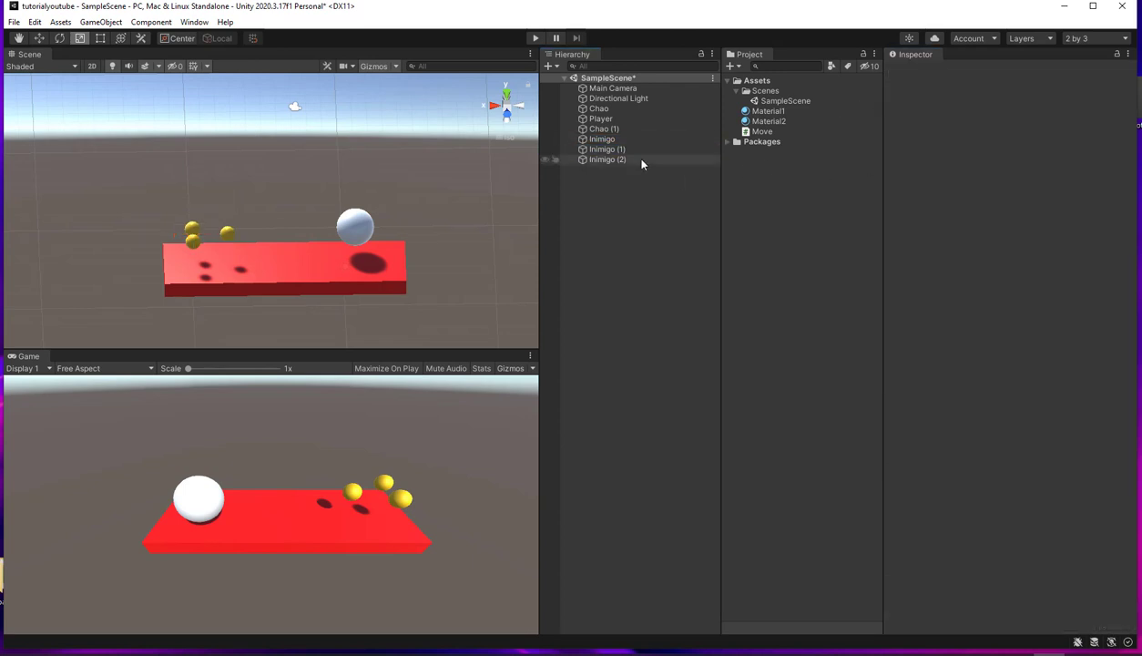
pyautogui.click(638, 160)
pyautogui.click(970, 85)
pyautogui.click(952, 197)
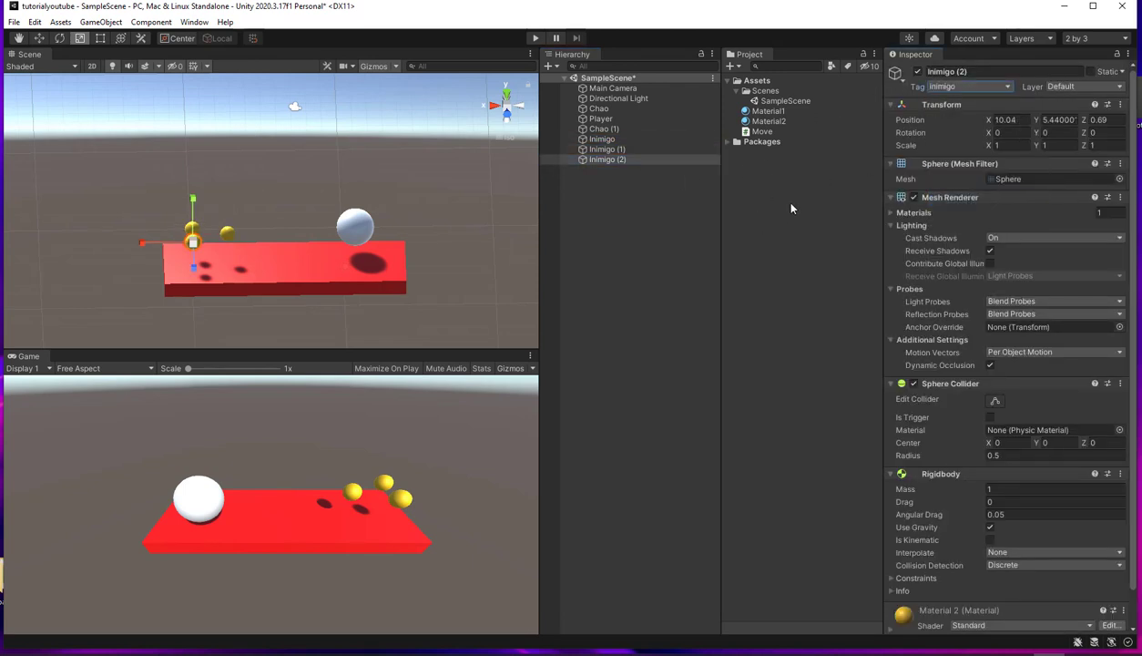
pyautogui.click(603, 138)
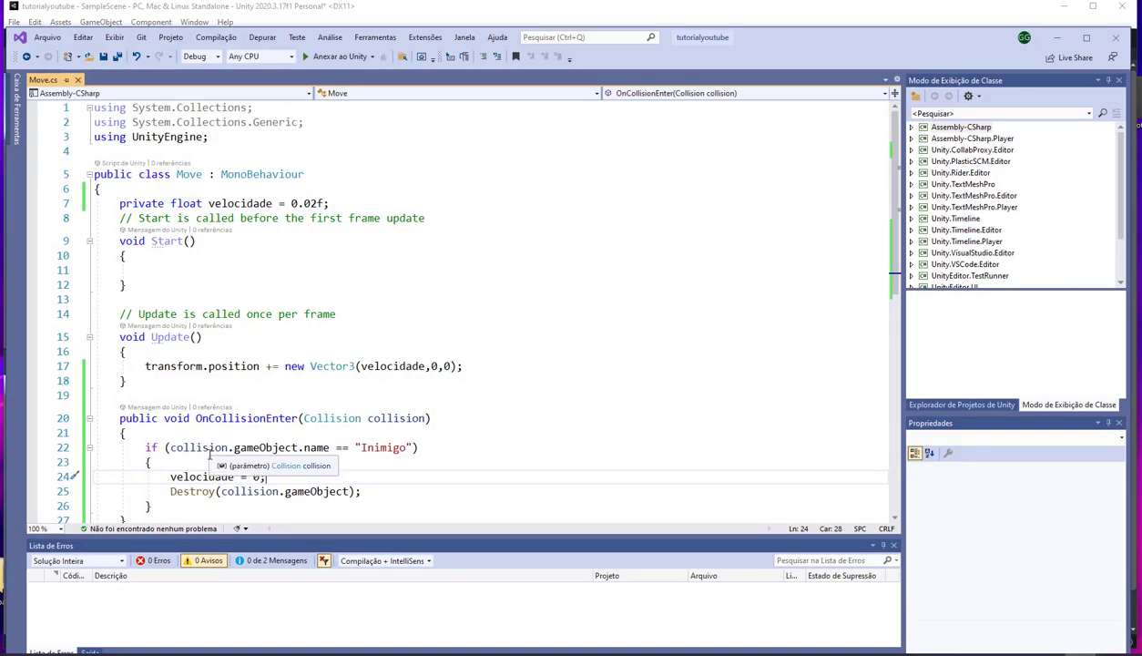
# Change the collision check to collision.gameObject.tag == "inimigo"
pyautogui.moveTo(189, 447); pyautogui.dragTo(228, 447)
pyautogui.click(246, 447)
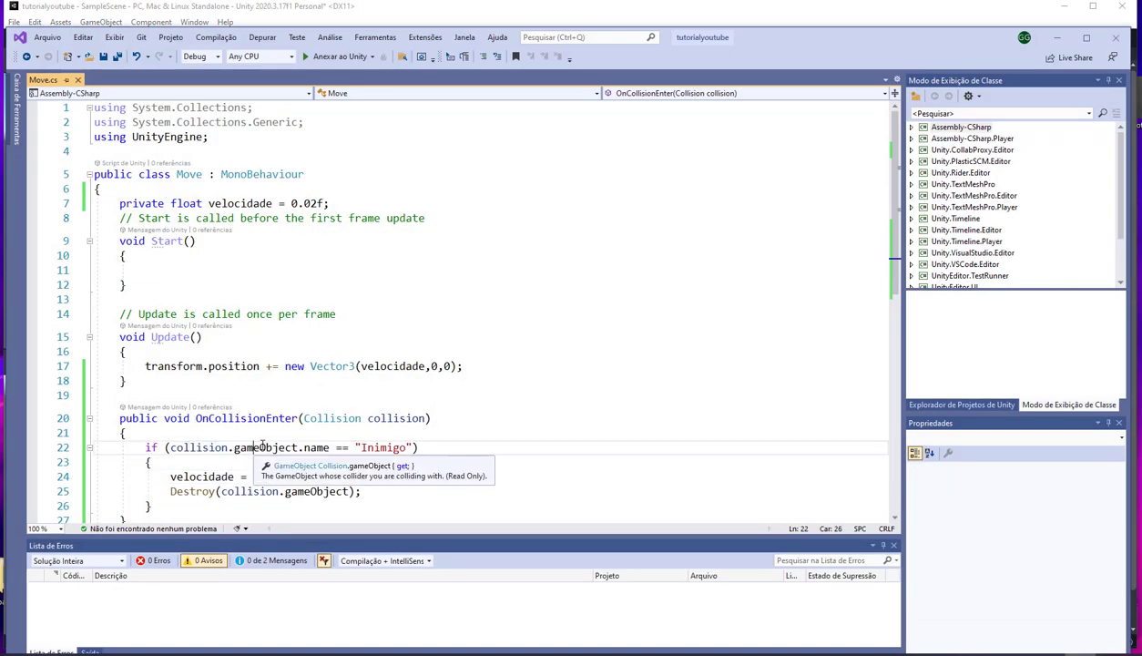
pyautogui.doubleClick(315, 447)
pyautogui.press('BackSpace')
pyautogui.write('t')
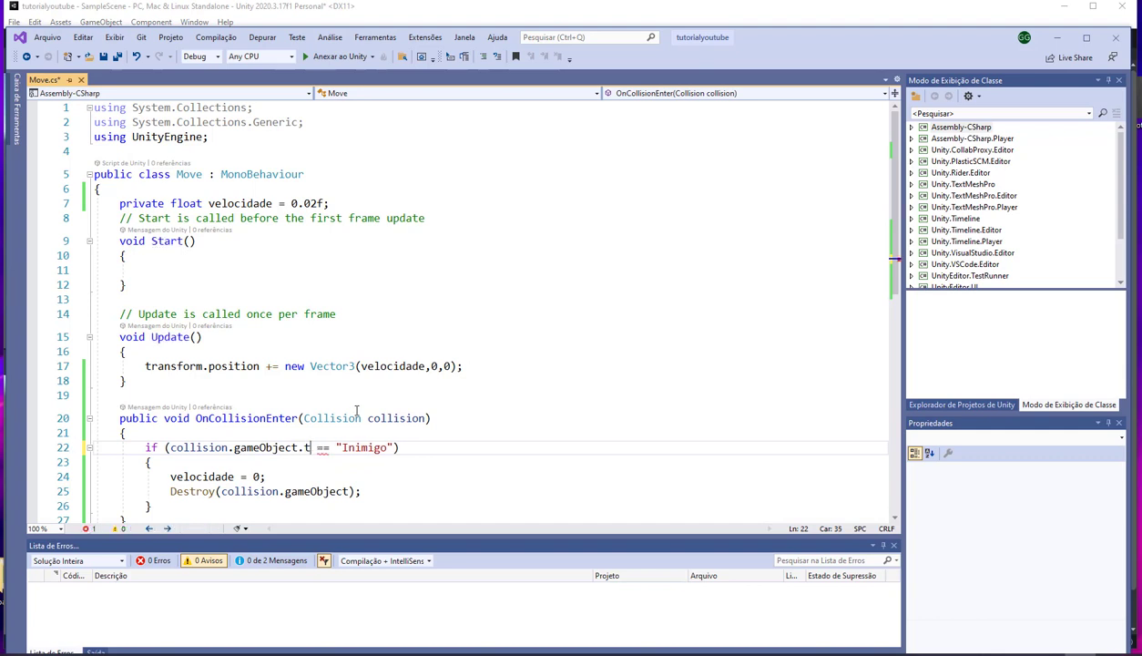
pyautogui.write('ag')
pyautogui.press('Right')
pyautogui.press('Right')
pyautogui.press('Right')
pyautogui.press('Delete')
pyautogui.write('i')
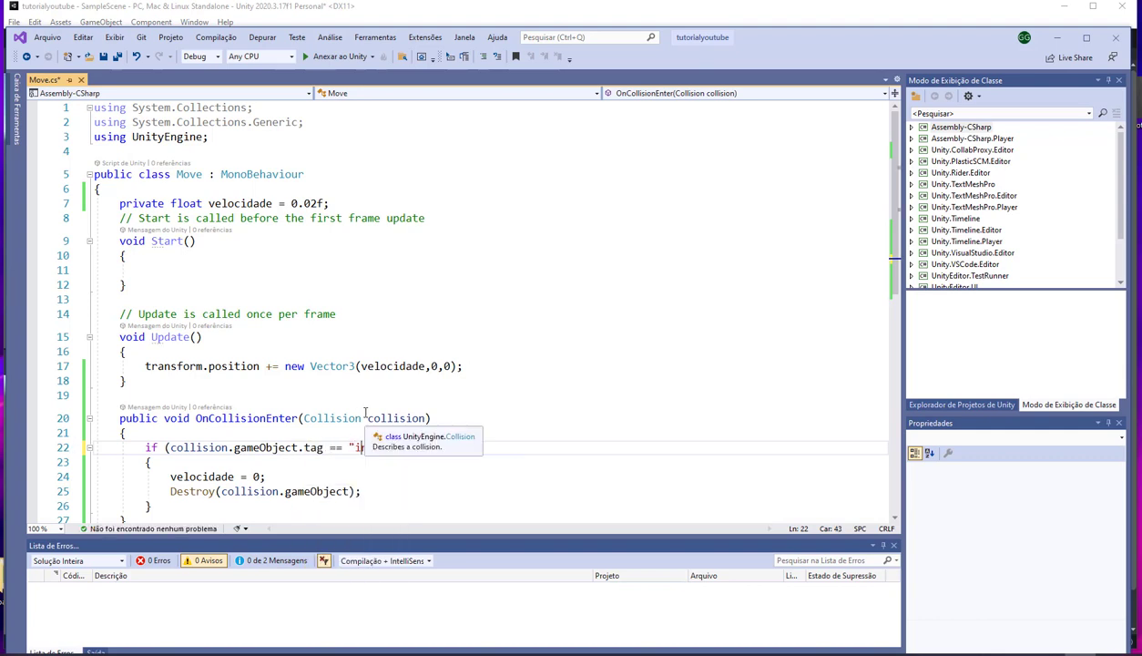
pyautogui.click(565, 391)
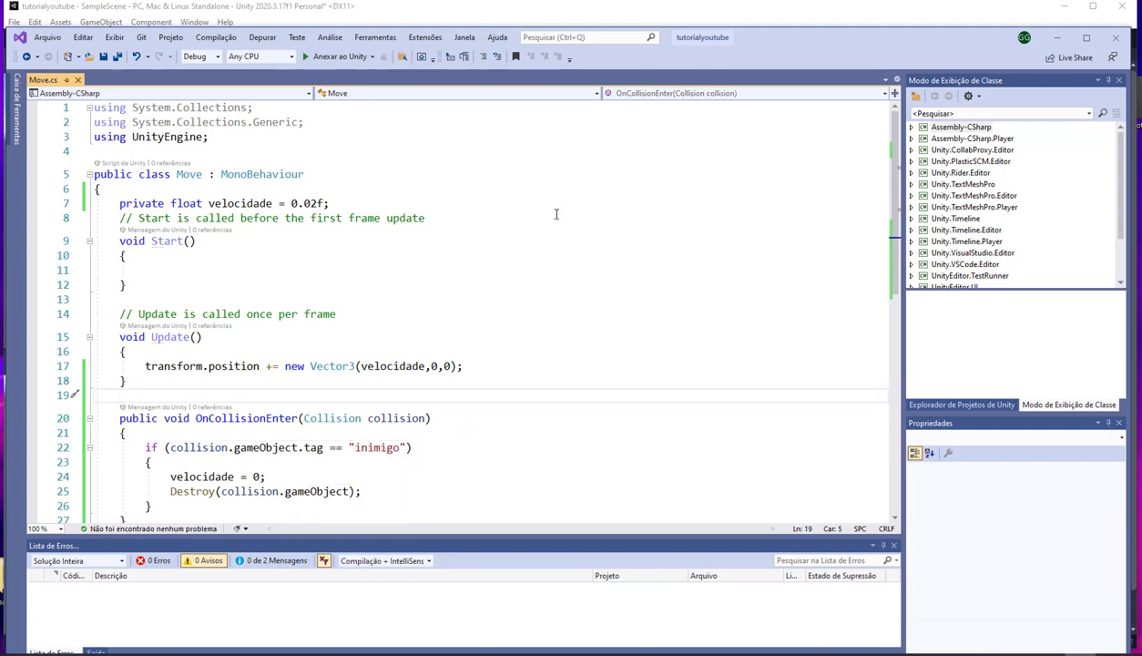
# Delete the velocidade = 0; statement so the Player keeps rolling after a hit
pyautogui.click(1017, 23)
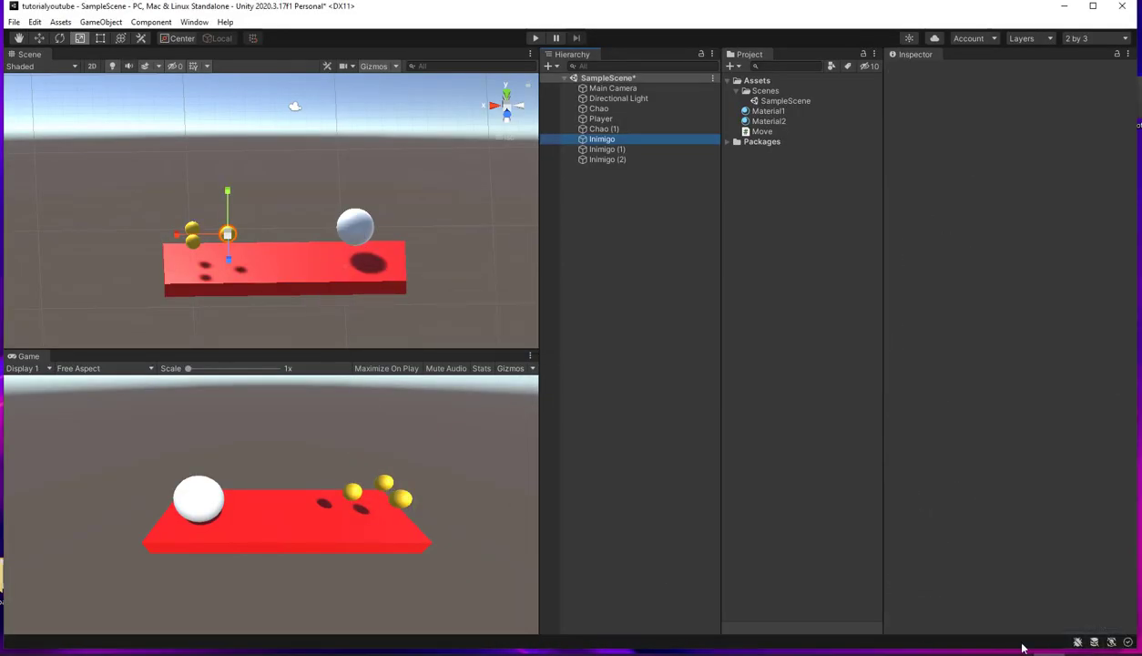
pyautogui.hotkey('alt', 'Tab')
pyautogui.moveTo(169, 477); pyautogui.dragTo(319, 476)
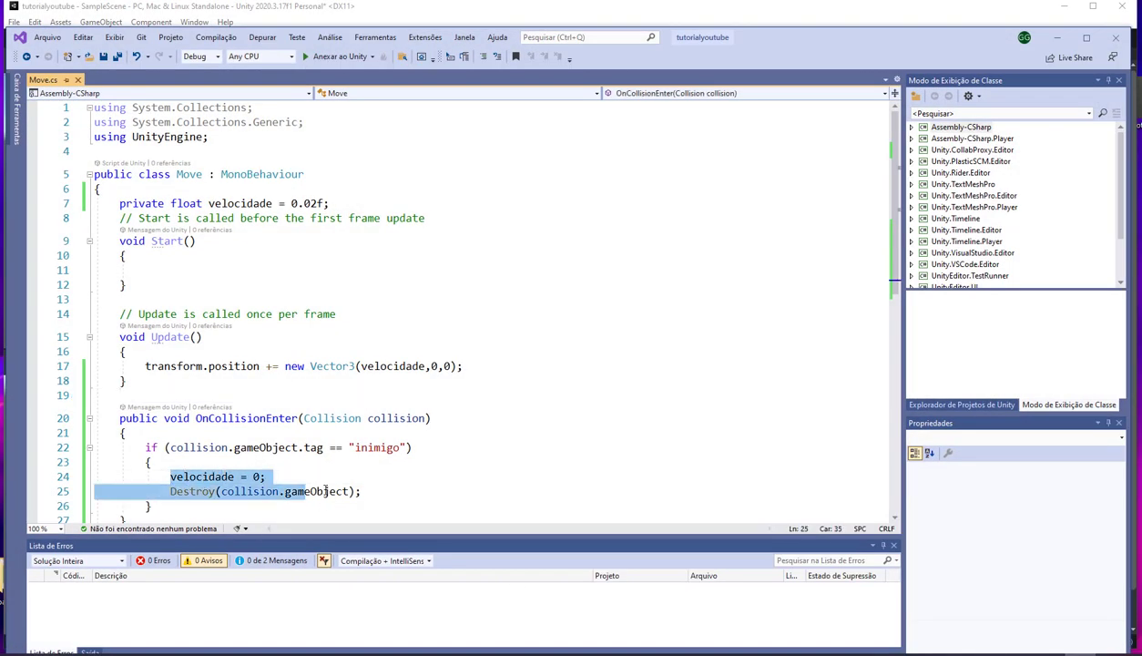
pyautogui.press('Delete')
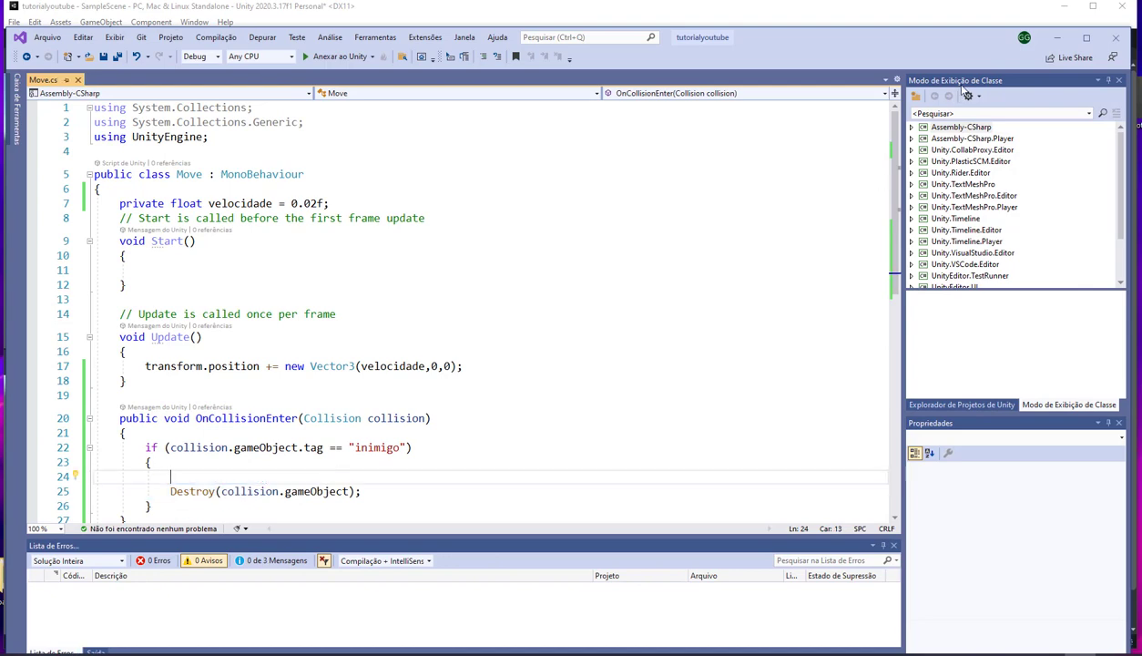
pyautogui.hotkey('alt', 'Tab')
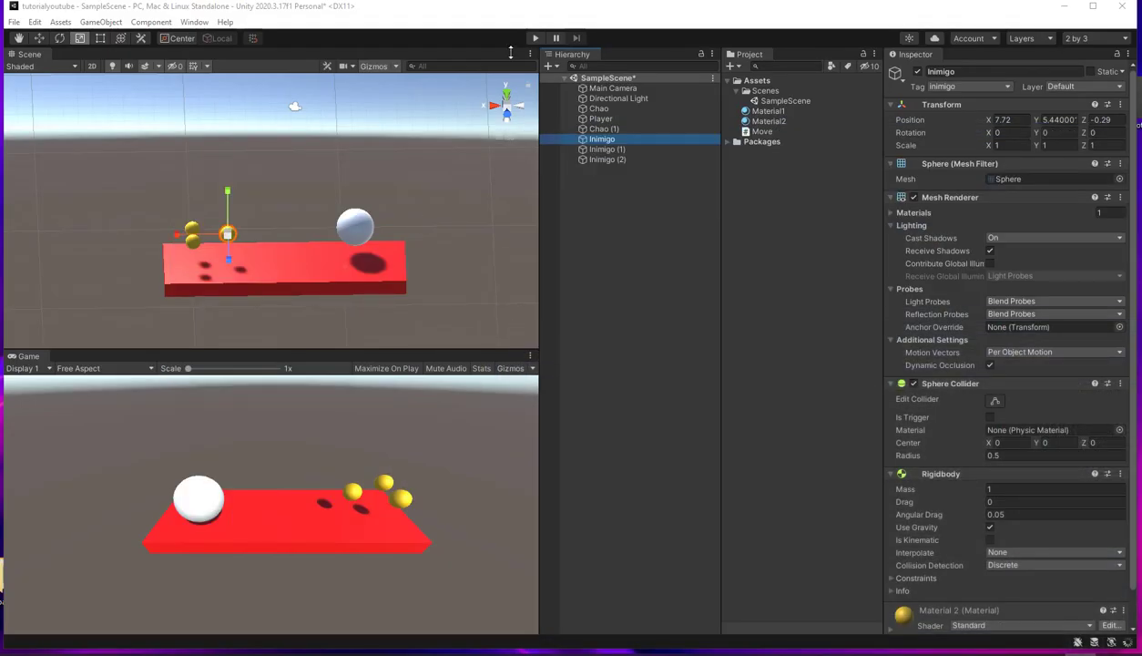
pyautogui.click(531, 40)
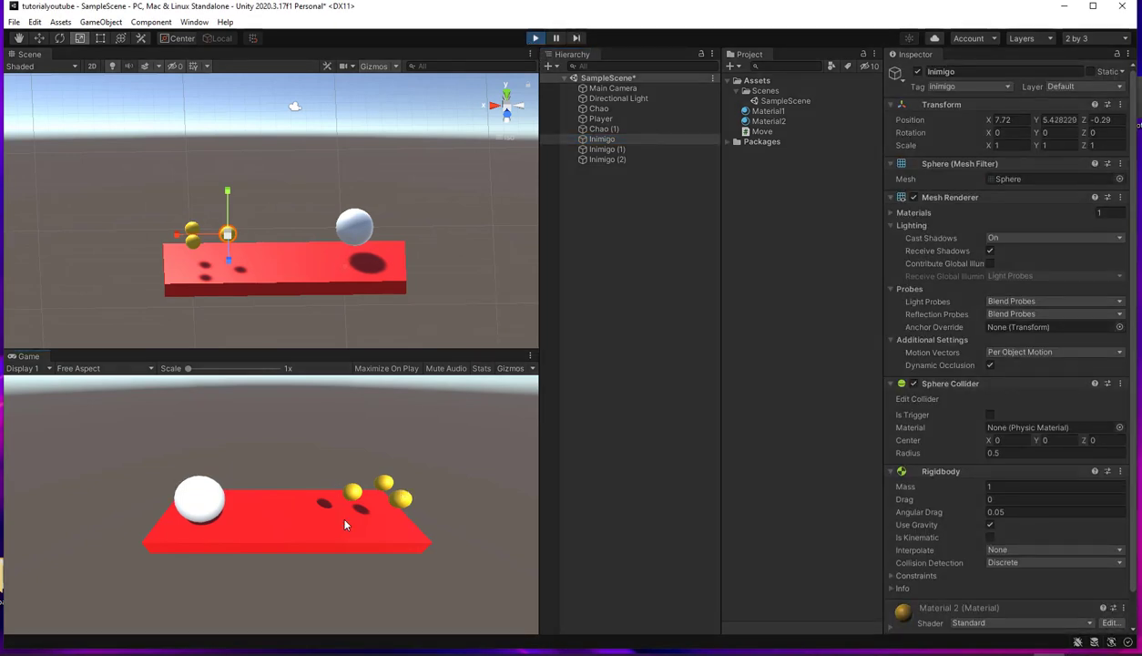
pyautogui.press('d')
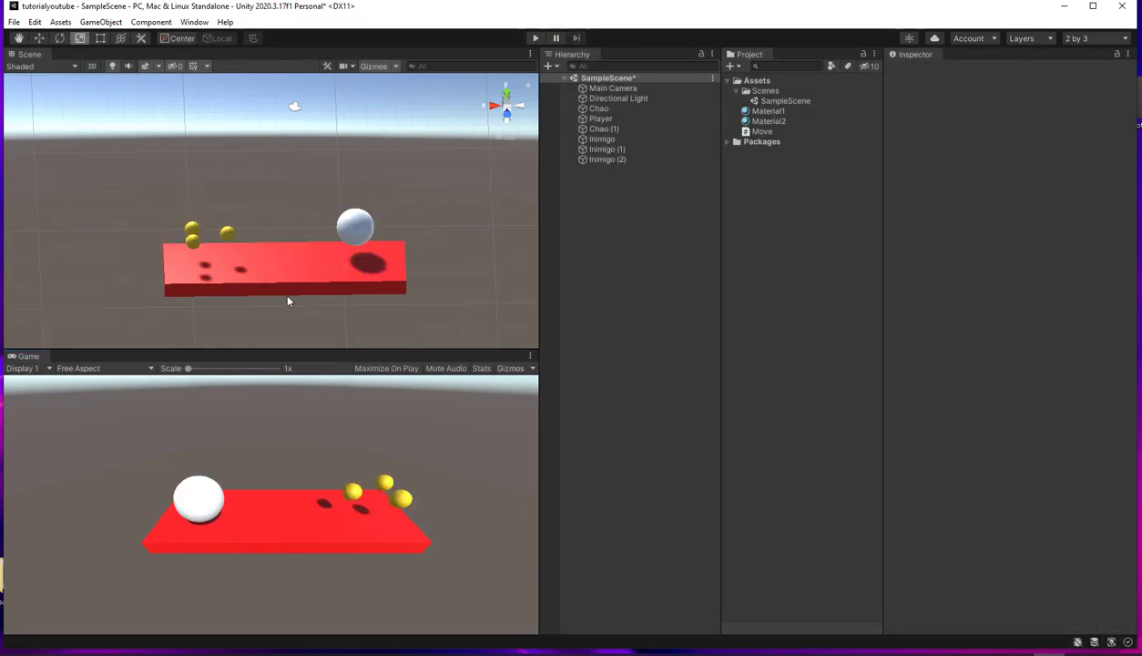
# Enlarge the Player sphere to scale 4.268998 and play-test it destroying all three enemies
pyautogui.click(377, 237)
pyautogui.moveTo(355, 251)
pyautogui.mouseDown()
pyautogui.moveTo(358, 265)
pyautogui.moveTo(357, 248)
pyautogui.mouseUp()
pyautogui.press('r')
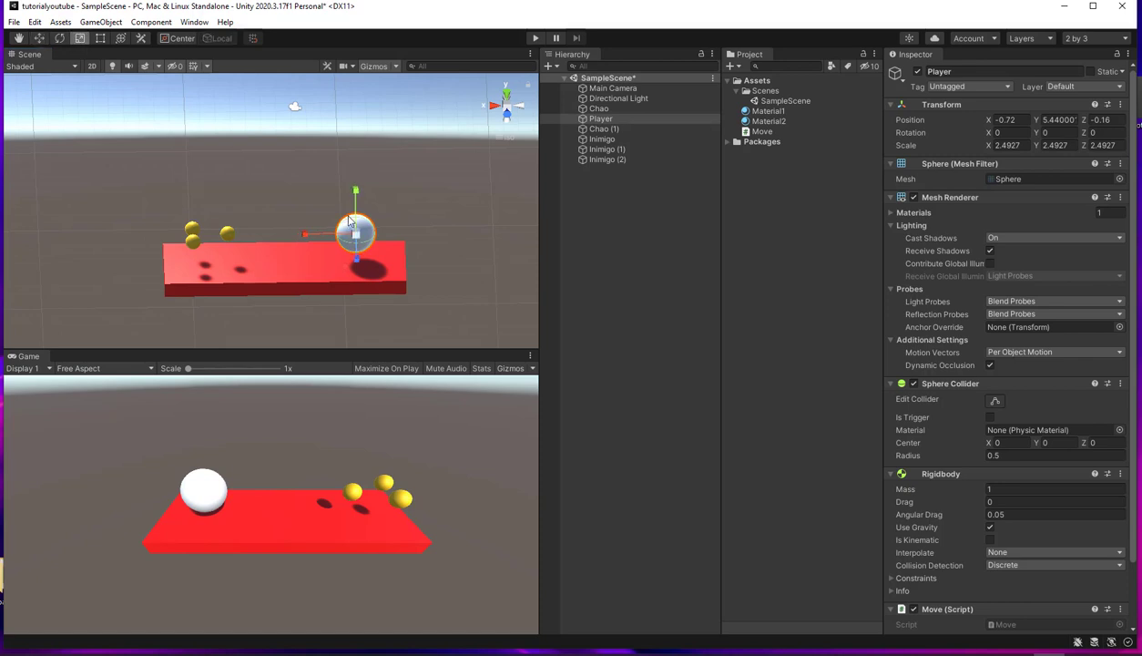
pyautogui.moveTo(356, 240)
pyautogui.mouseDown()
pyautogui.moveTo(313, 177)
pyautogui.moveTo(370, 189)
pyautogui.mouseUp()
pyautogui.press('w')
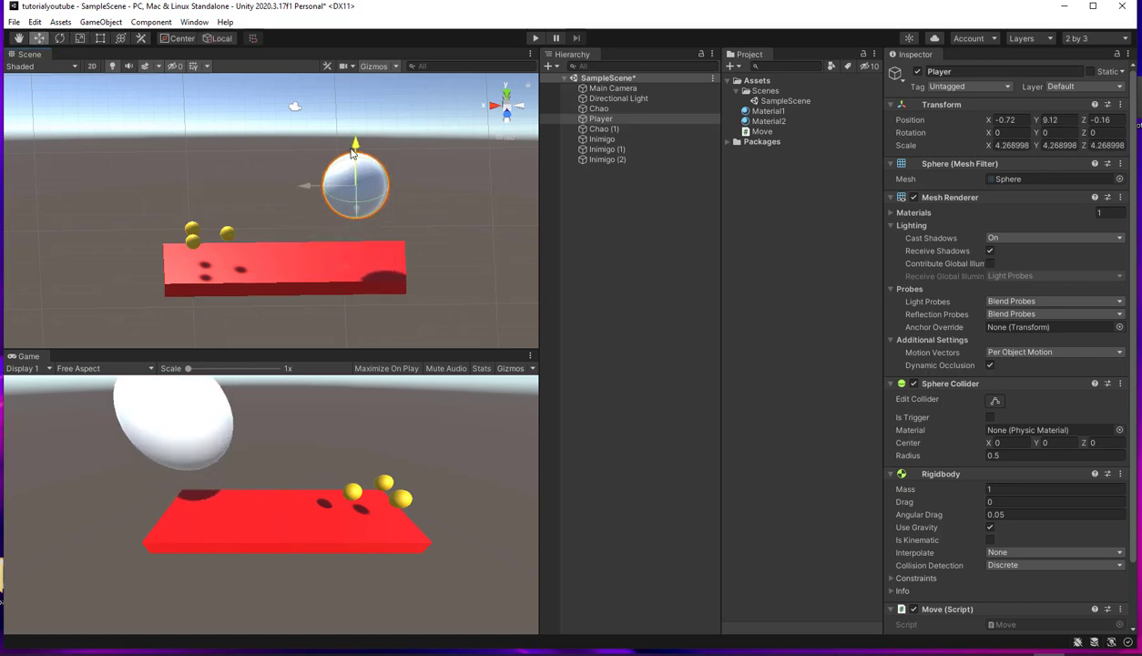
pyautogui.click(536, 38)
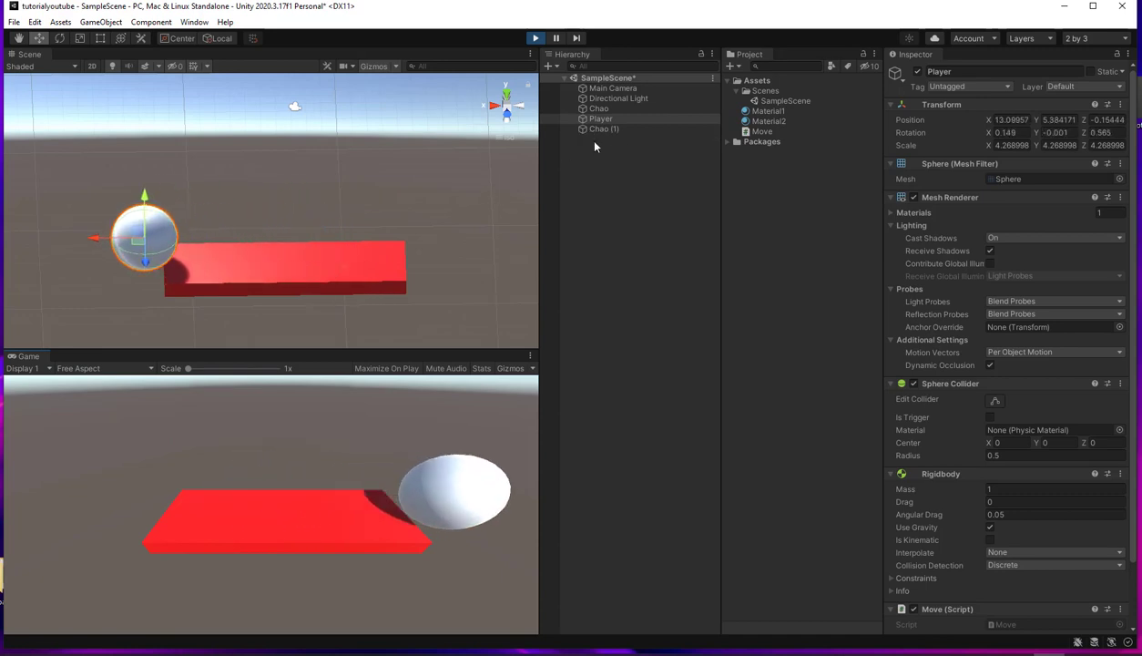
pyautogui.click(535, 37)
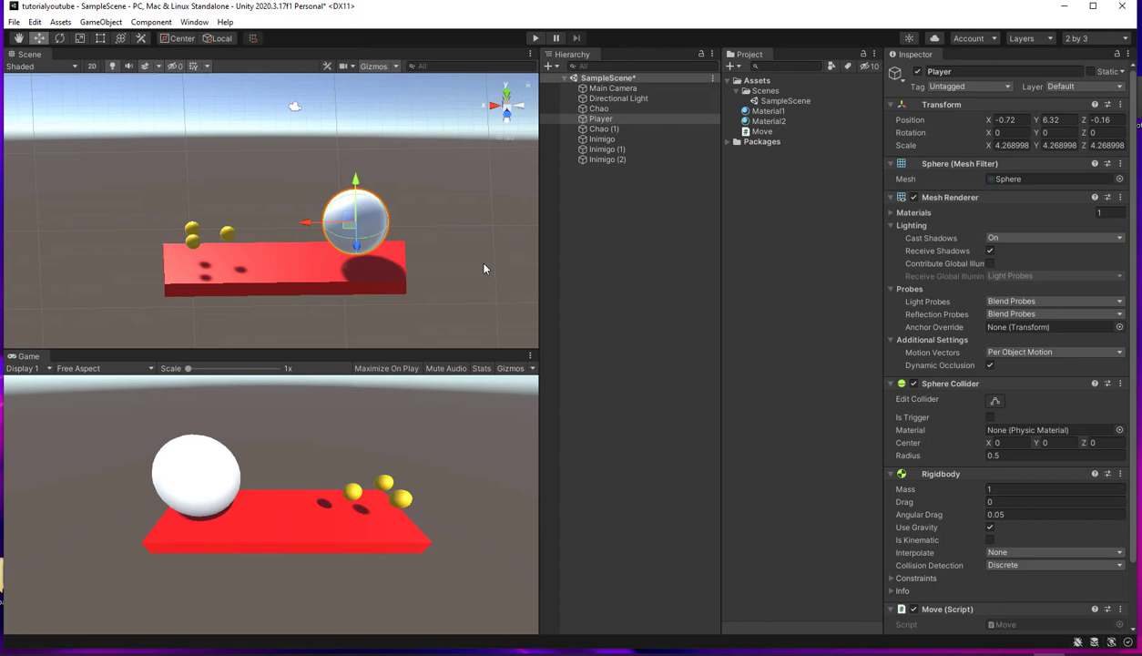